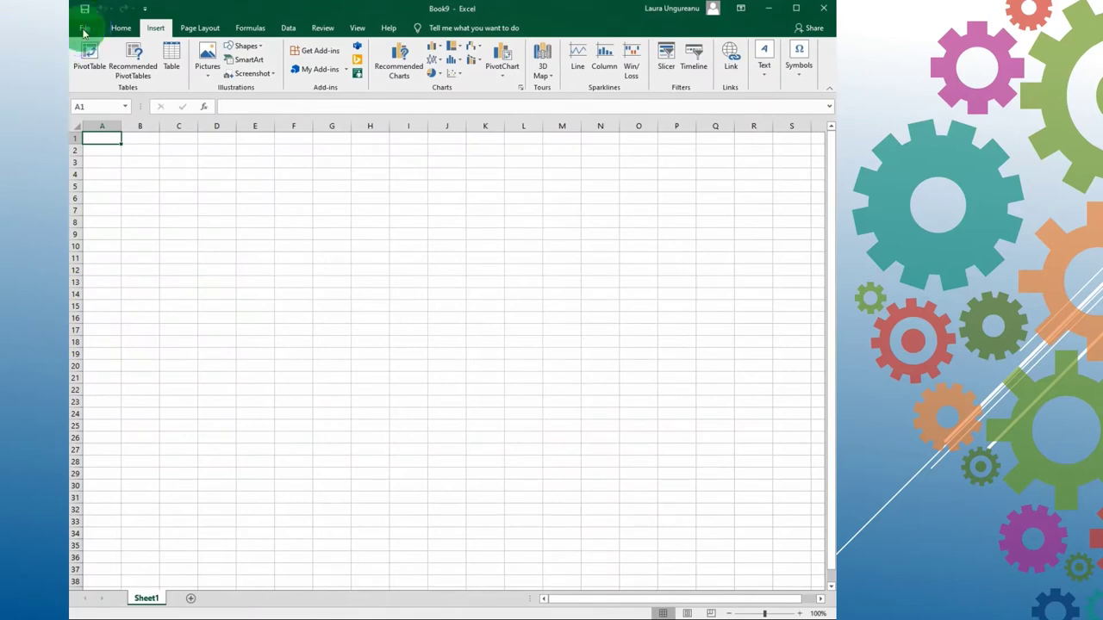
Step: Save the workbook as Catalogul clasei.xlsx in the Documents folder
click(105, 189)
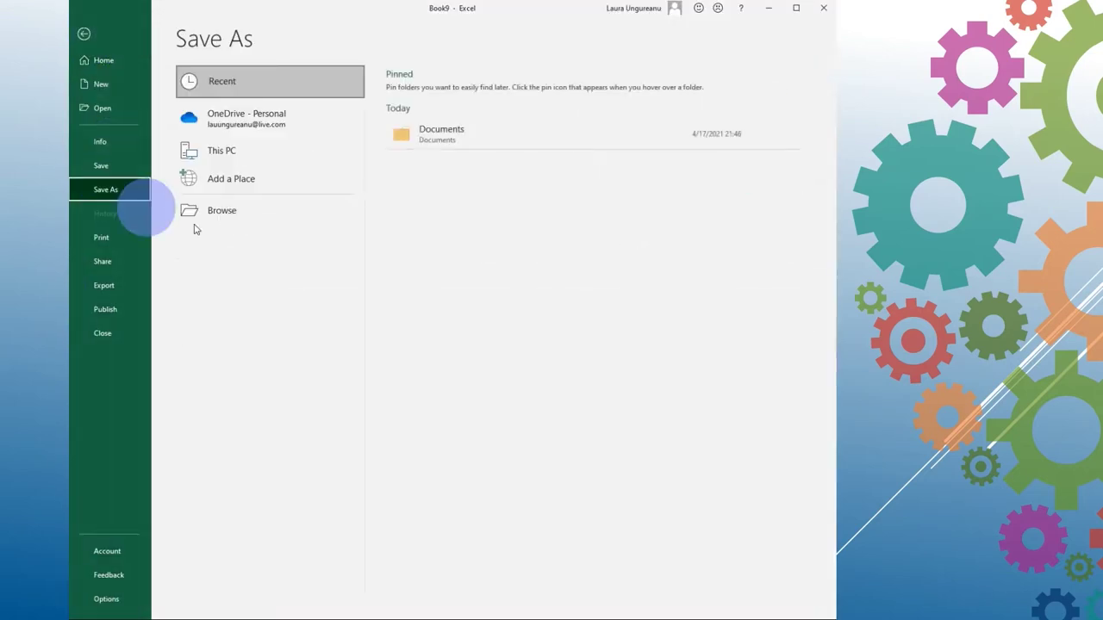
click(243, 213)
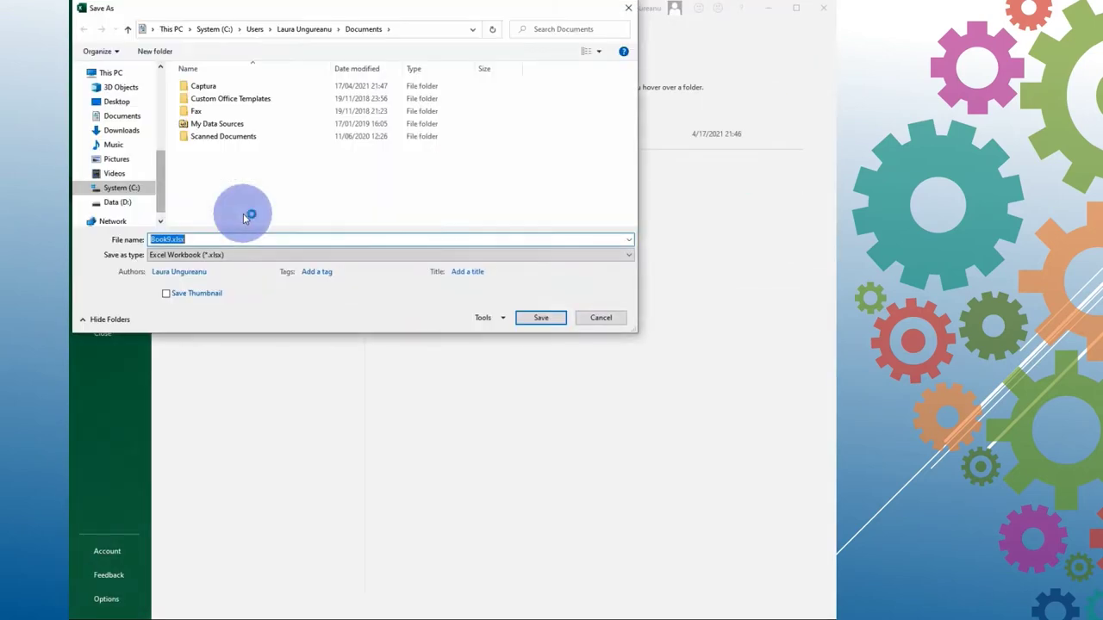
text(Catalogul clasei)
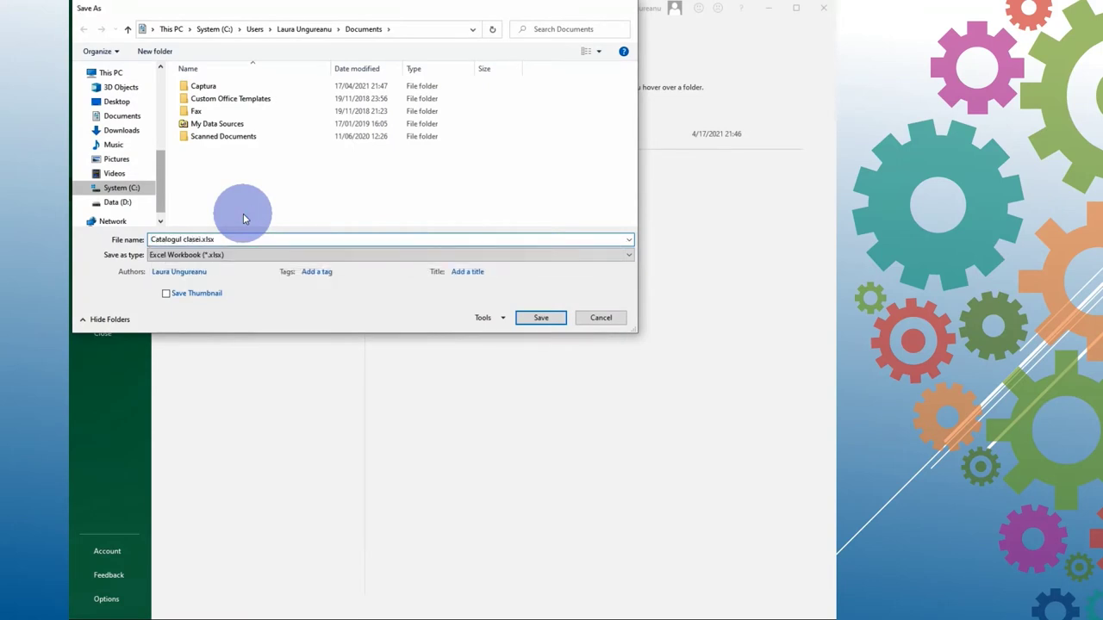
key(Return)
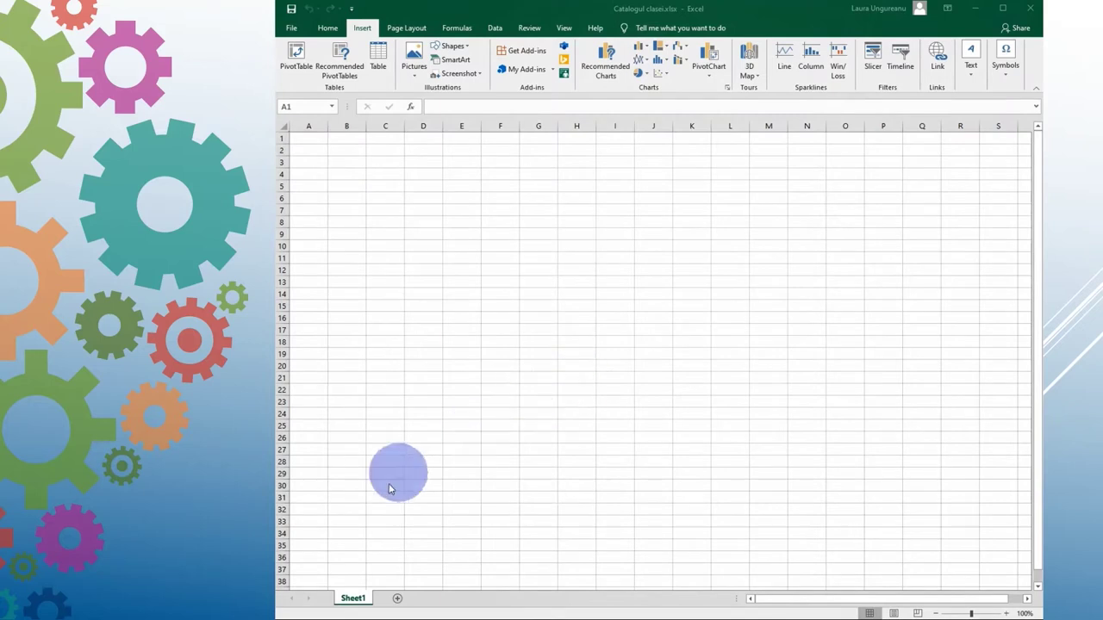
Step: Rename the Sheet1 worksheet tab to Medii
click(355, 601)
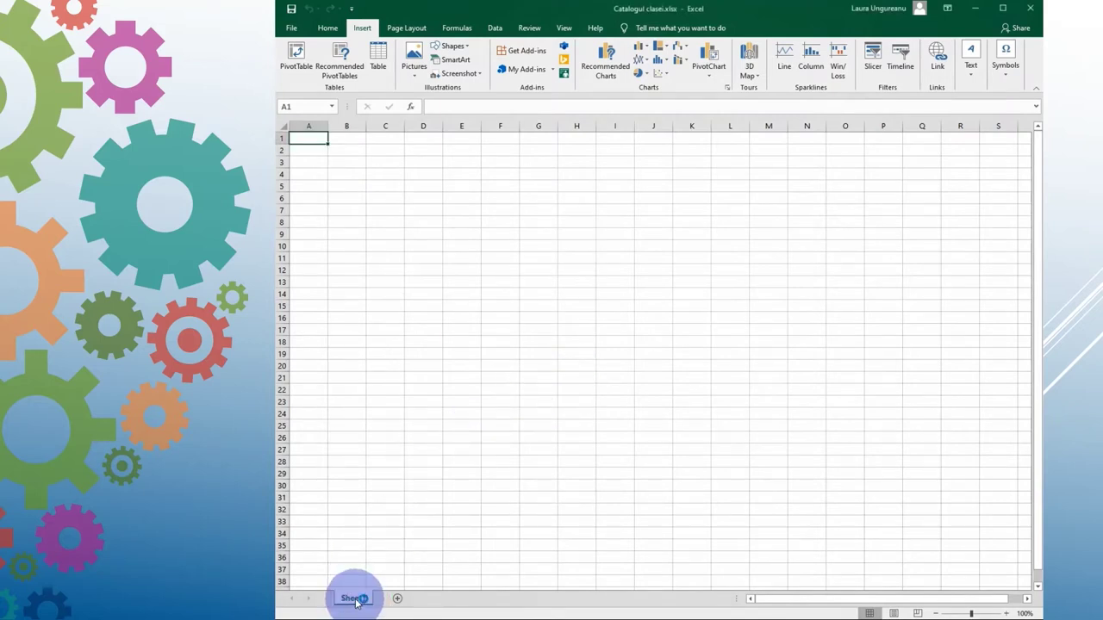
right_click(355, 601)
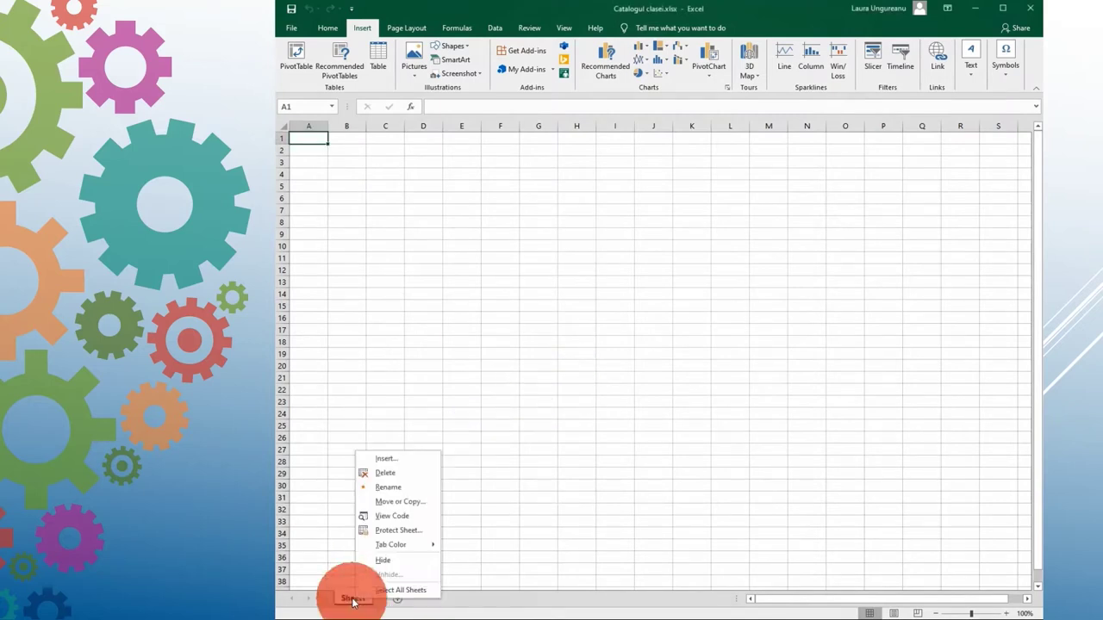
click(399, 491)
text(Medii)
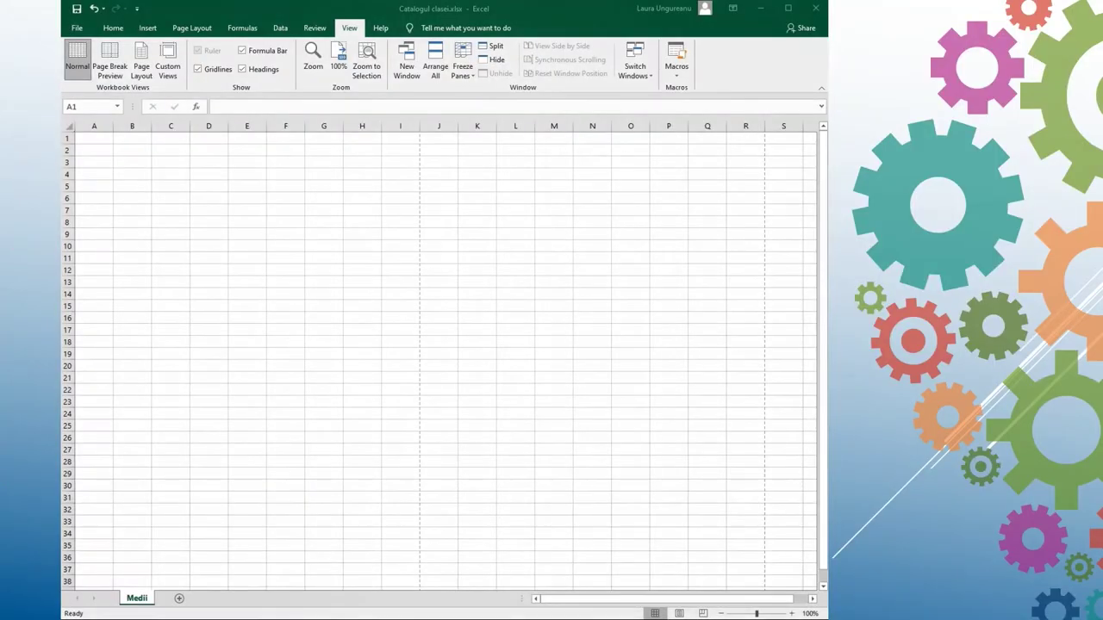
Step: Add a header with the file name on the left and the sheet name centred, then return to Normal view
click(146, 29)
click(758, 77)
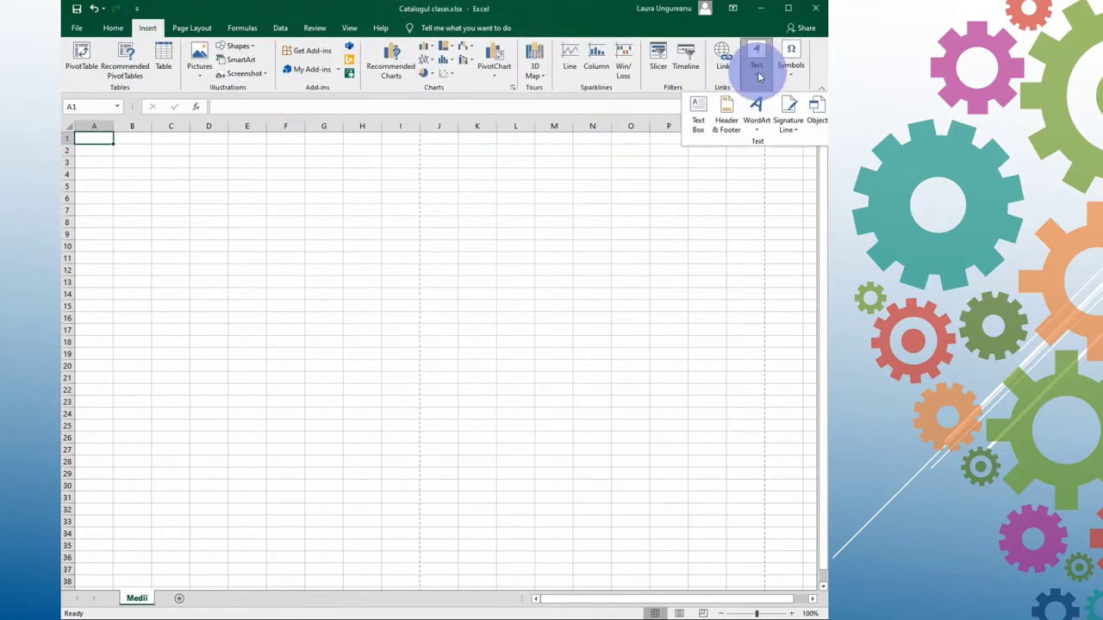
click(727, 115)
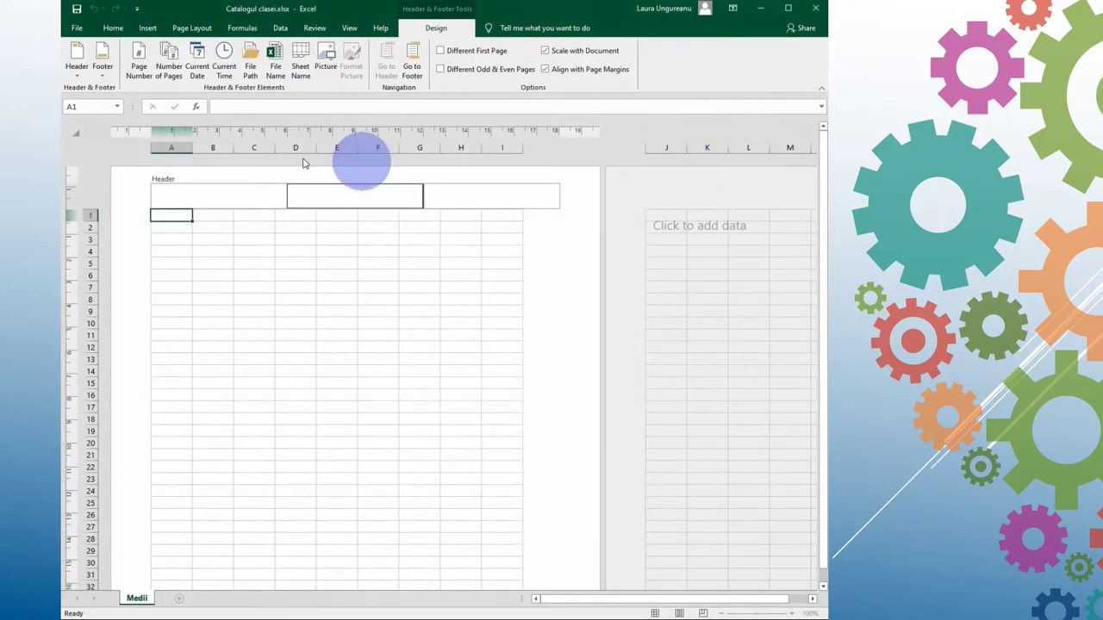
click(248, 193)
click(276, 69)
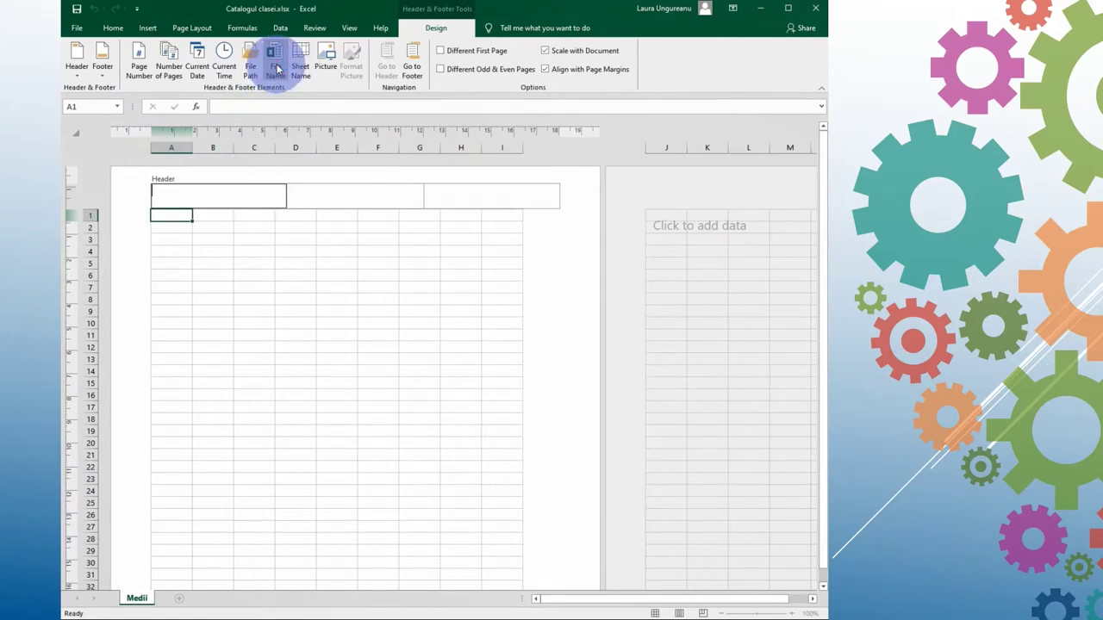
click(306, 193)
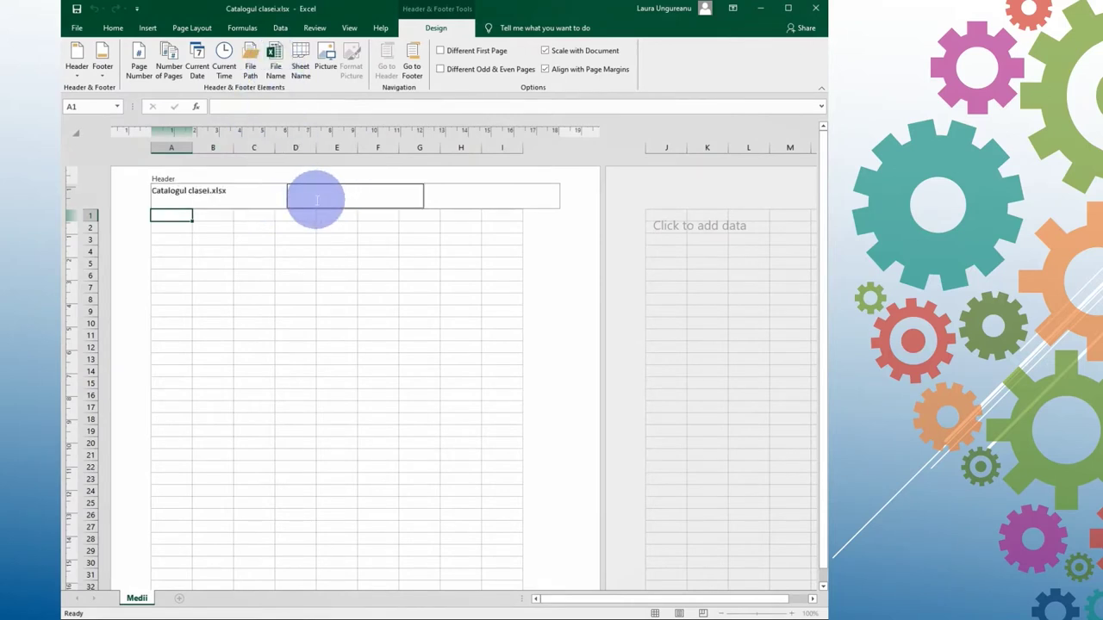
click(302, 71)
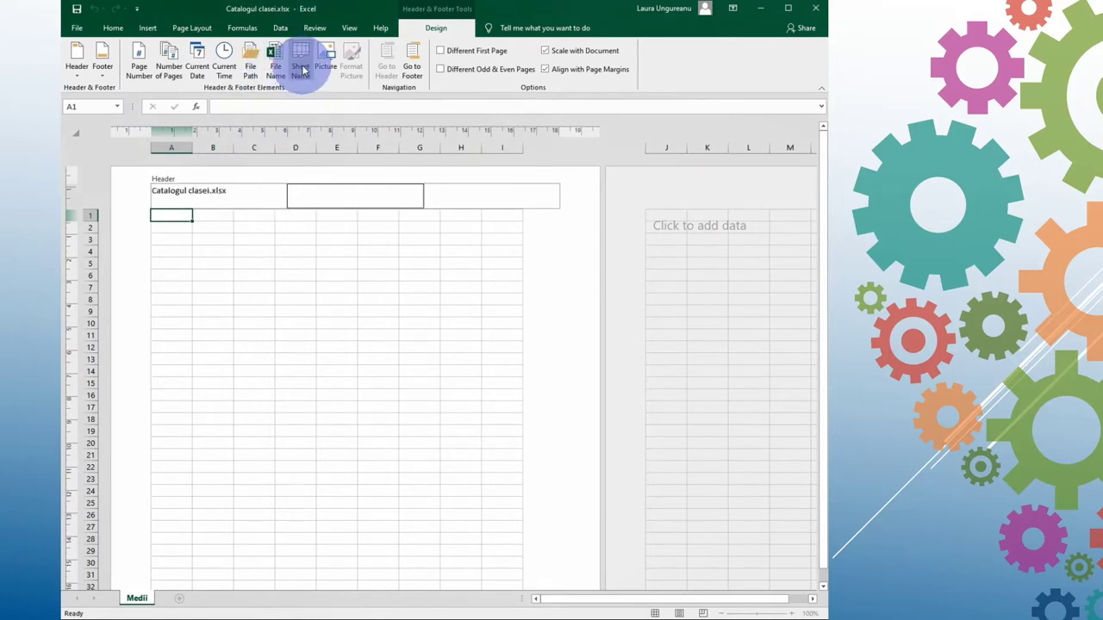
click(229, 263)
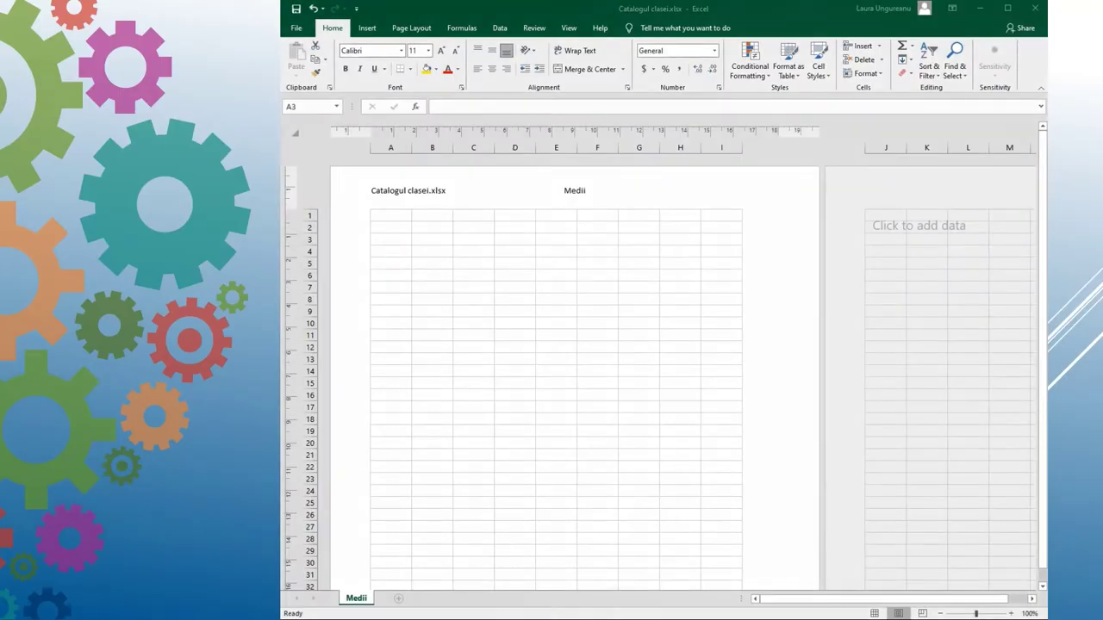
click(571, 29)
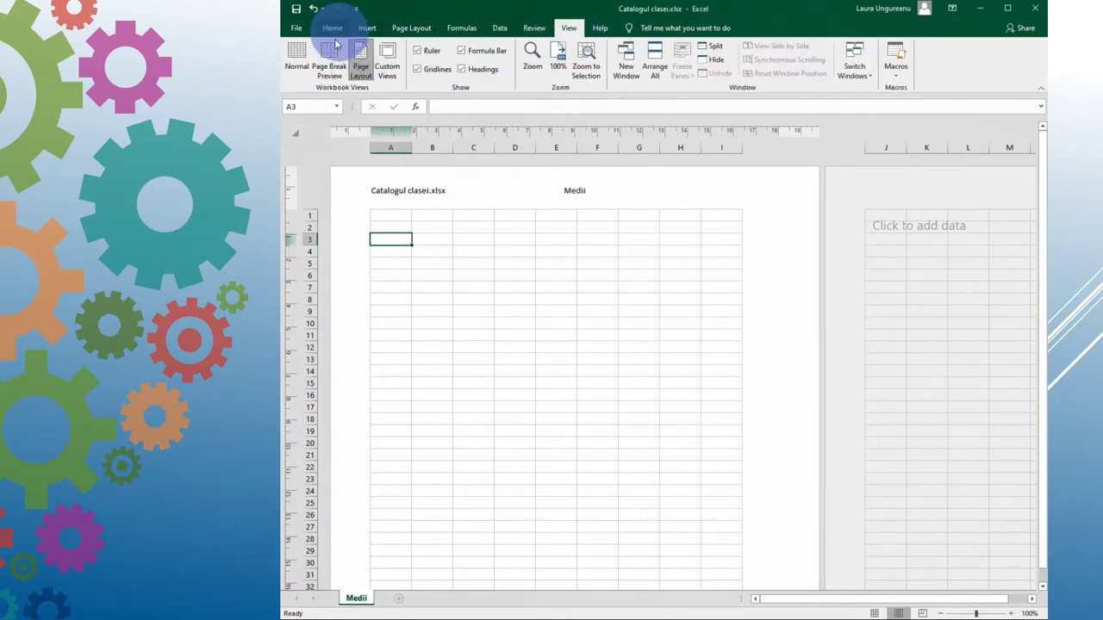
click(296, 59)
Step: Enter the headings Nr. crt, Nume, Prenume and Limba și literatura română in row 3
click(314, 161)
text(Nr. crt)
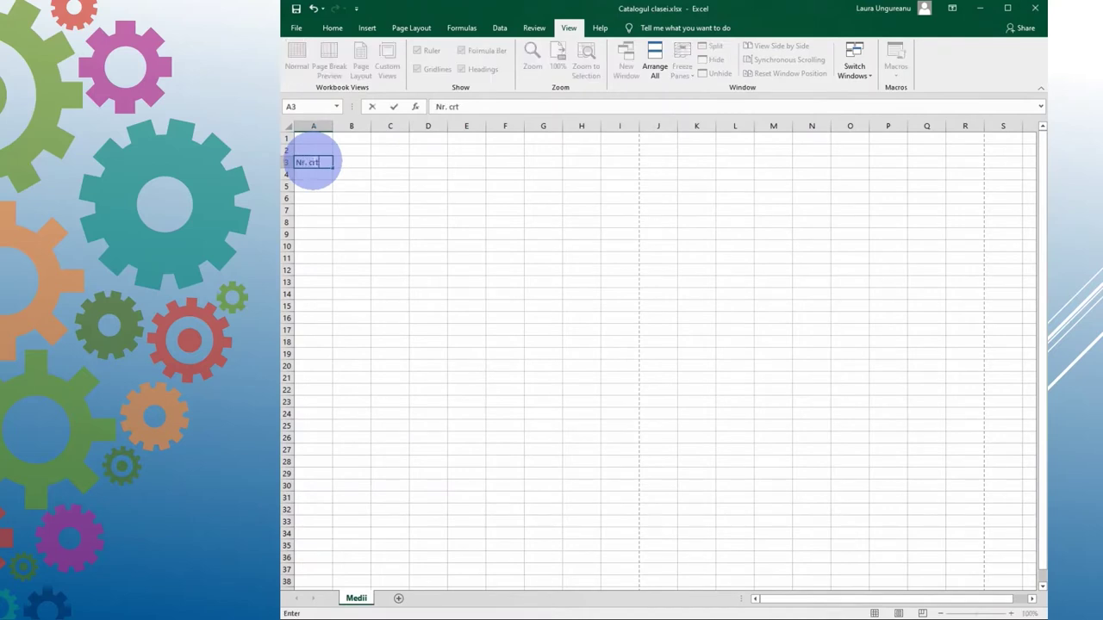
key(Tab)
text(Nu)
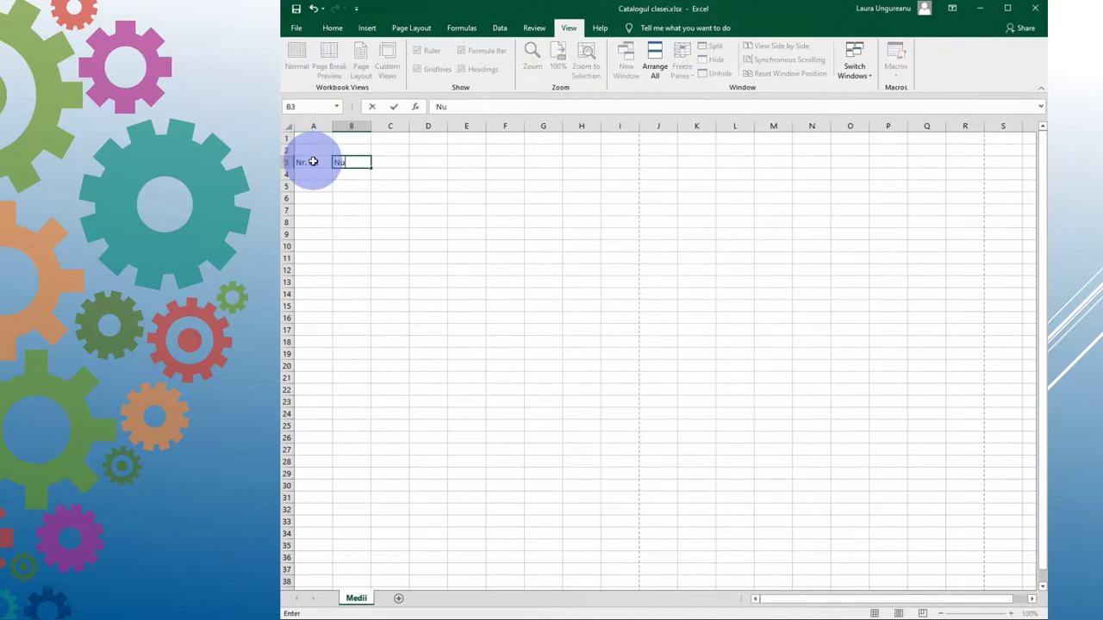
key(Tab)
text(Pr)
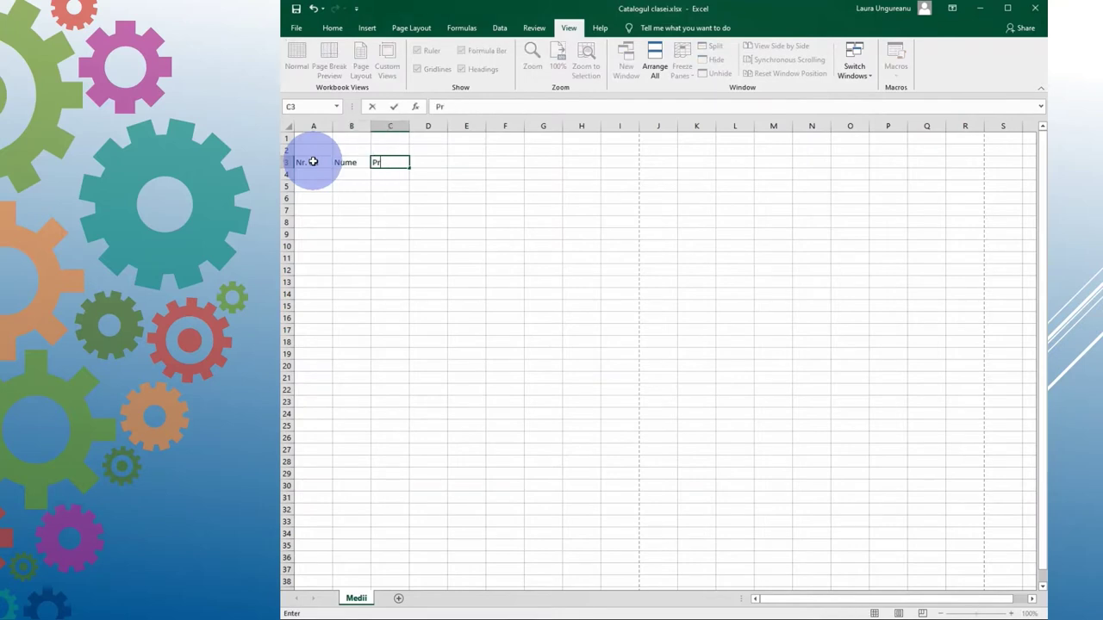
key(Tab)
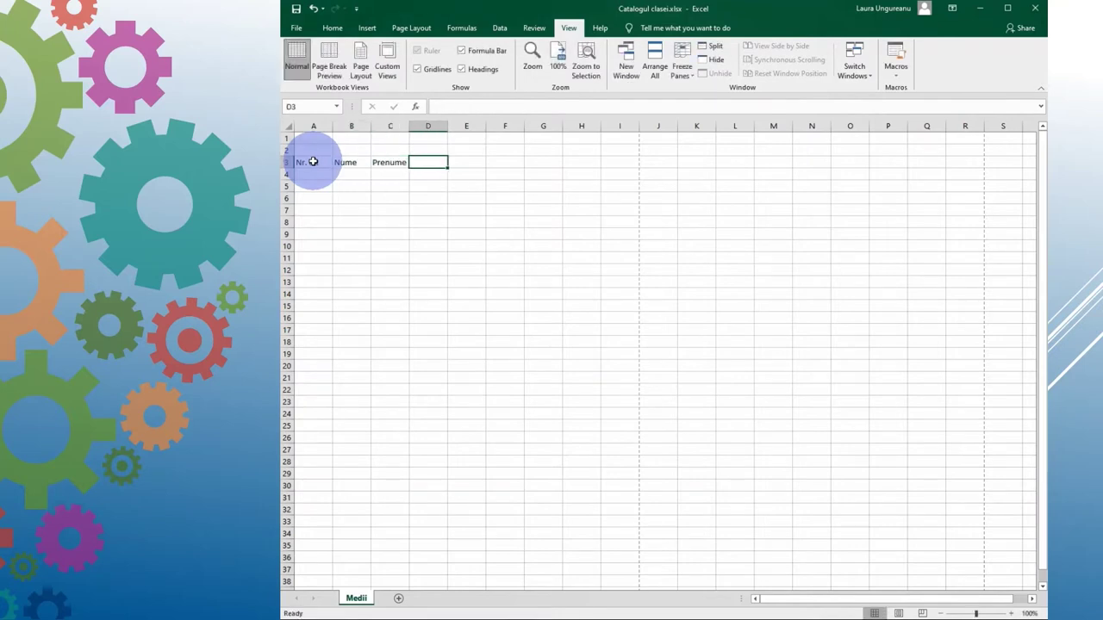
text(Limba și literatura)
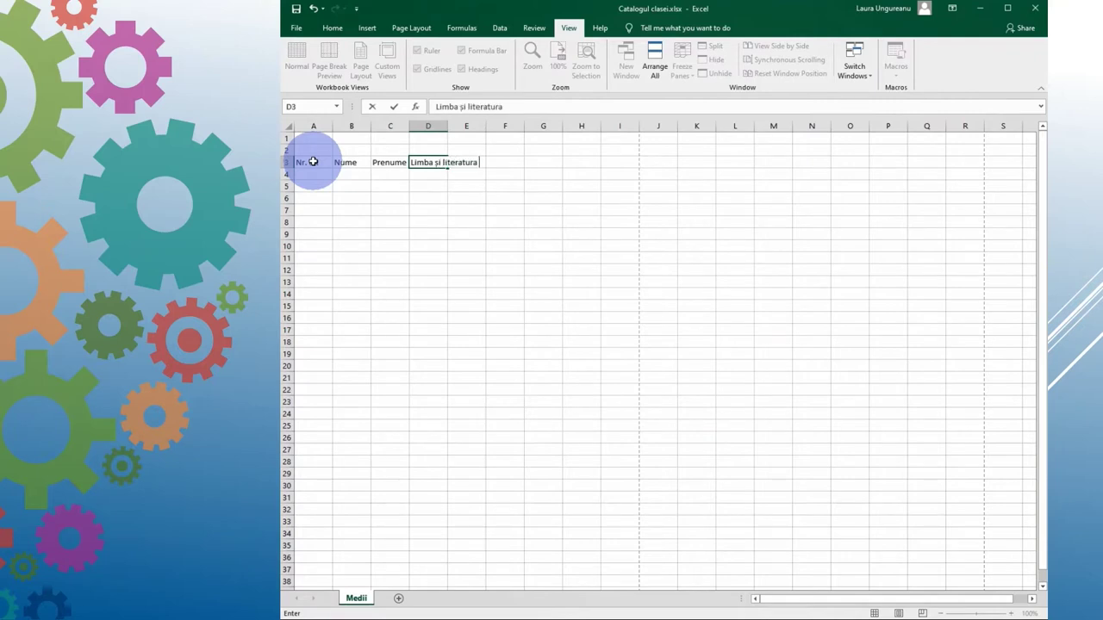
text(română)
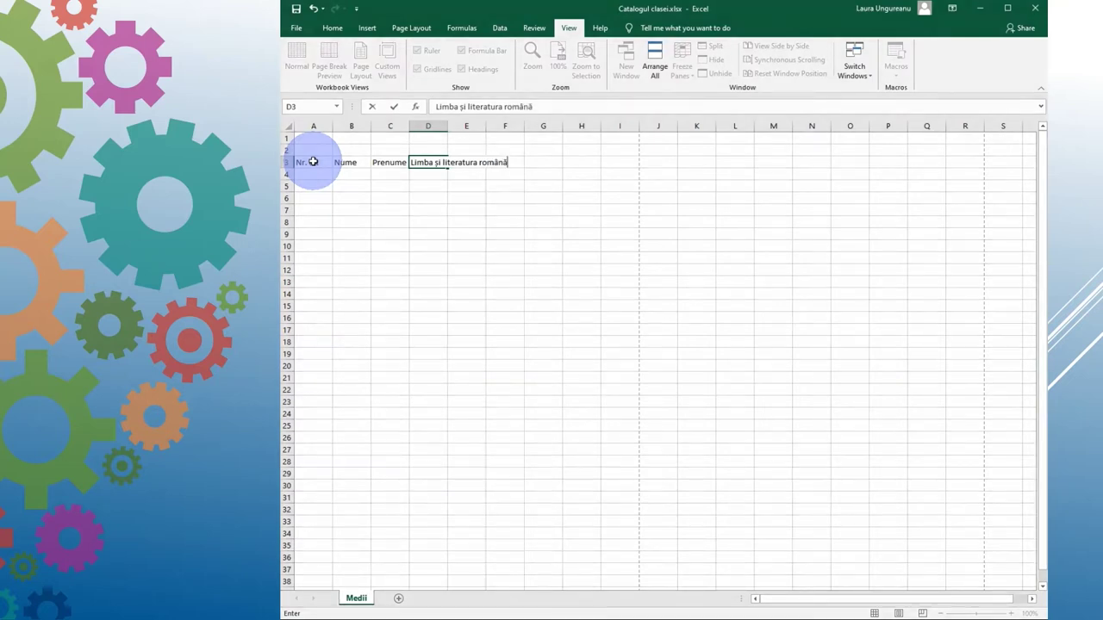
key(Tab)
Step: Add the headings Matematică, Fizică, Chimie, Biologie and Informatică și TIC
text(Mat)
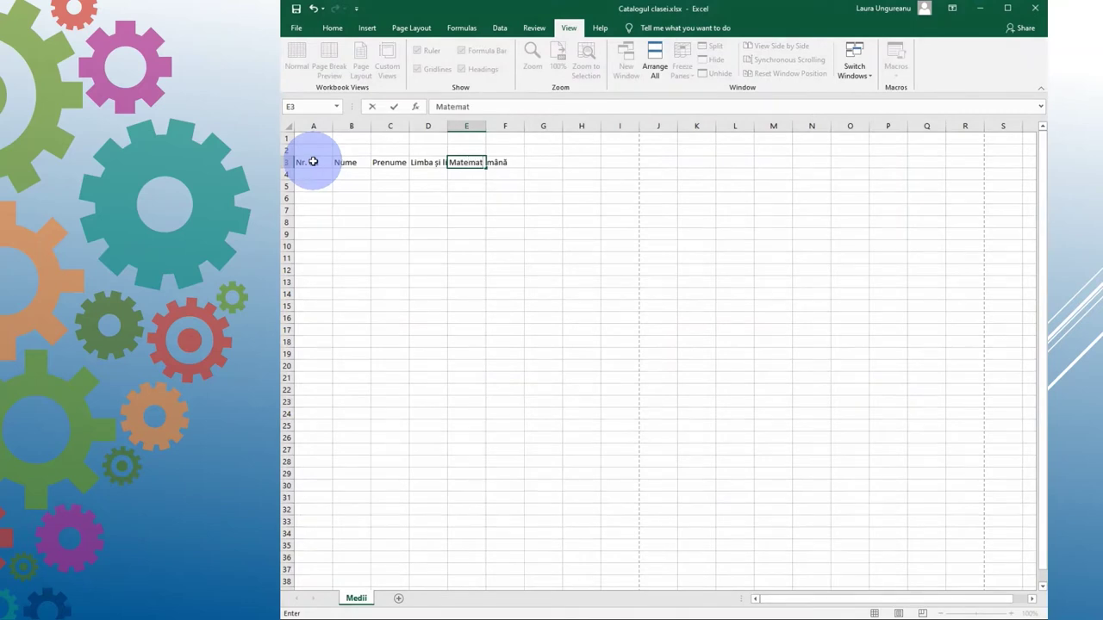
key(Tab)
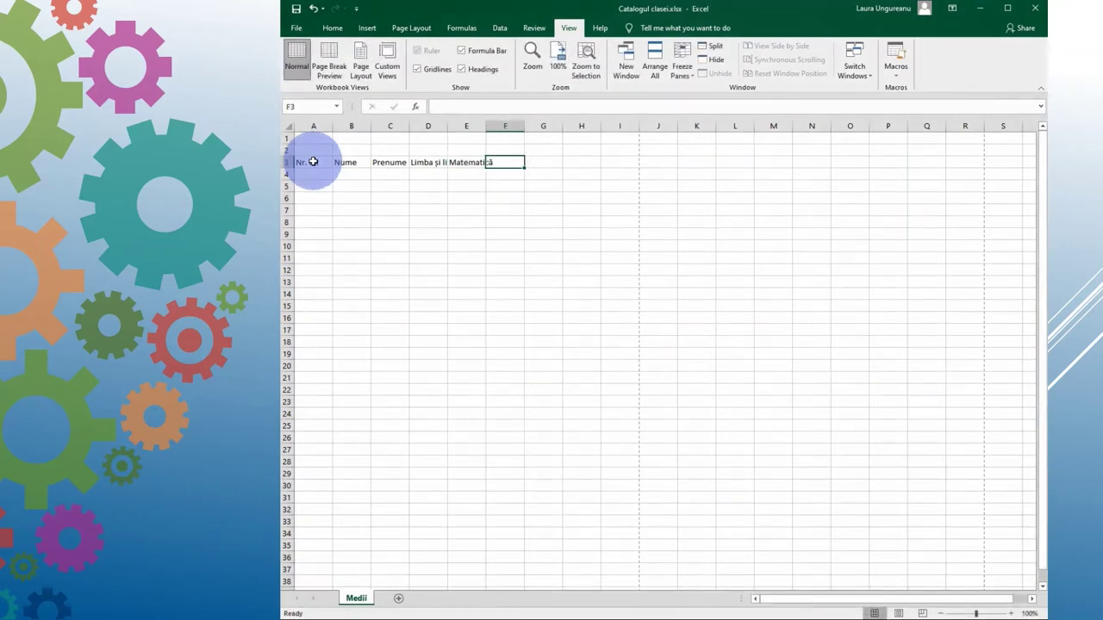
text(Fizic)
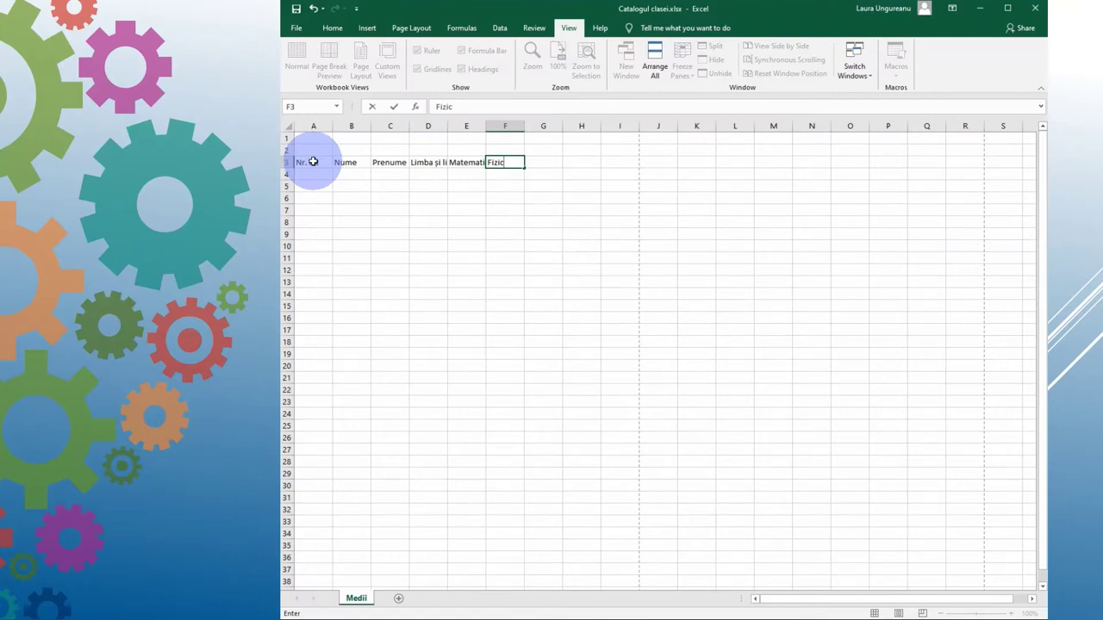
text(ă)
key(Tab)
text(C)
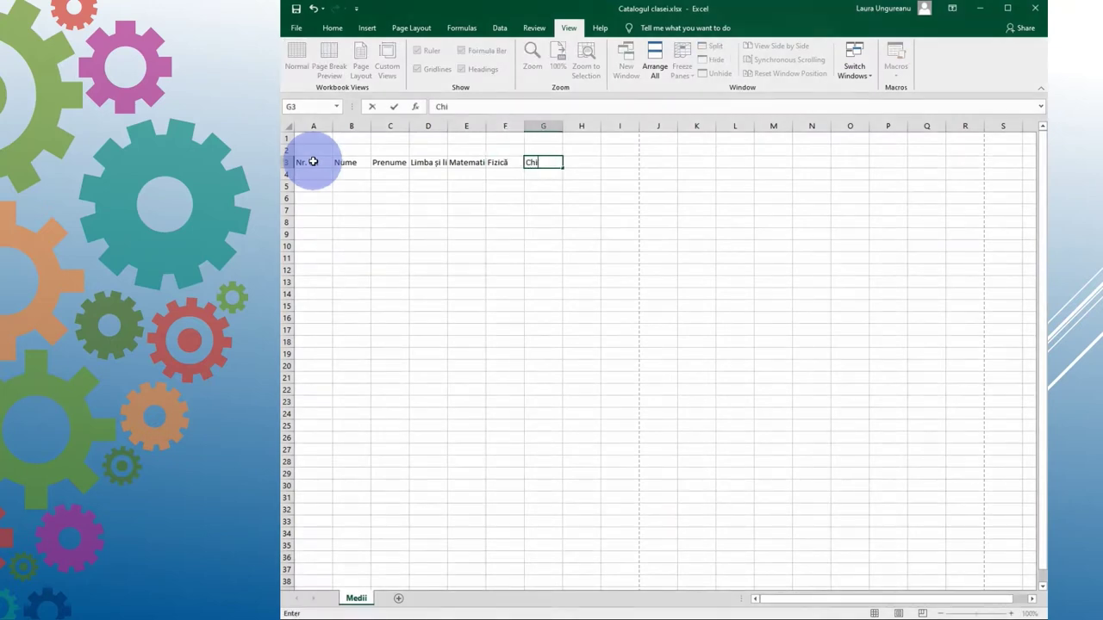
text(himie)
key(Tab)
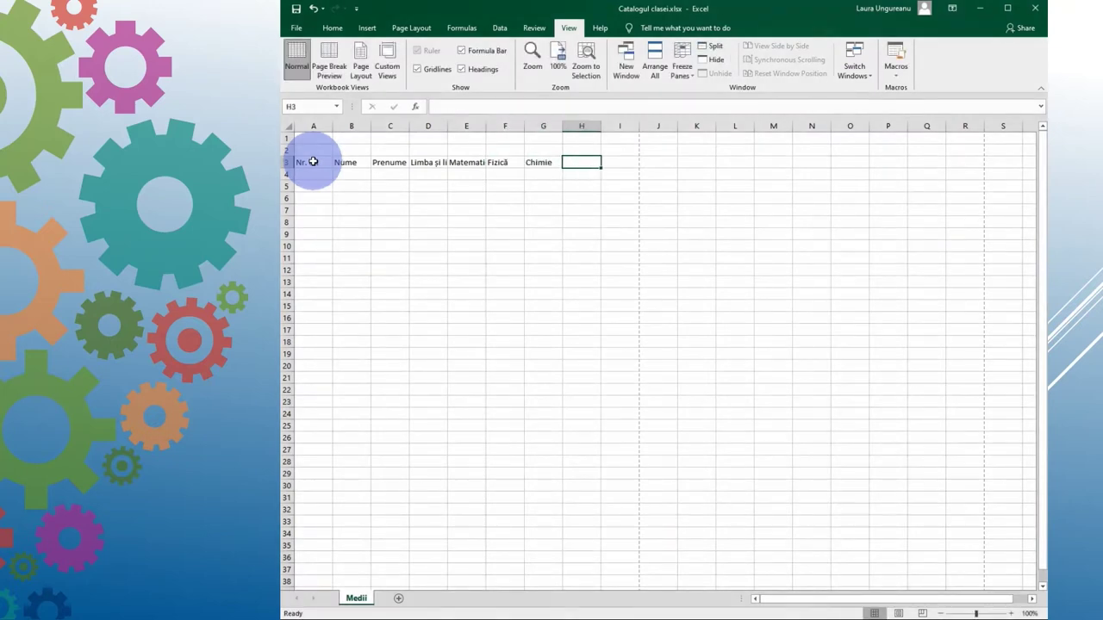
text(Biologie)
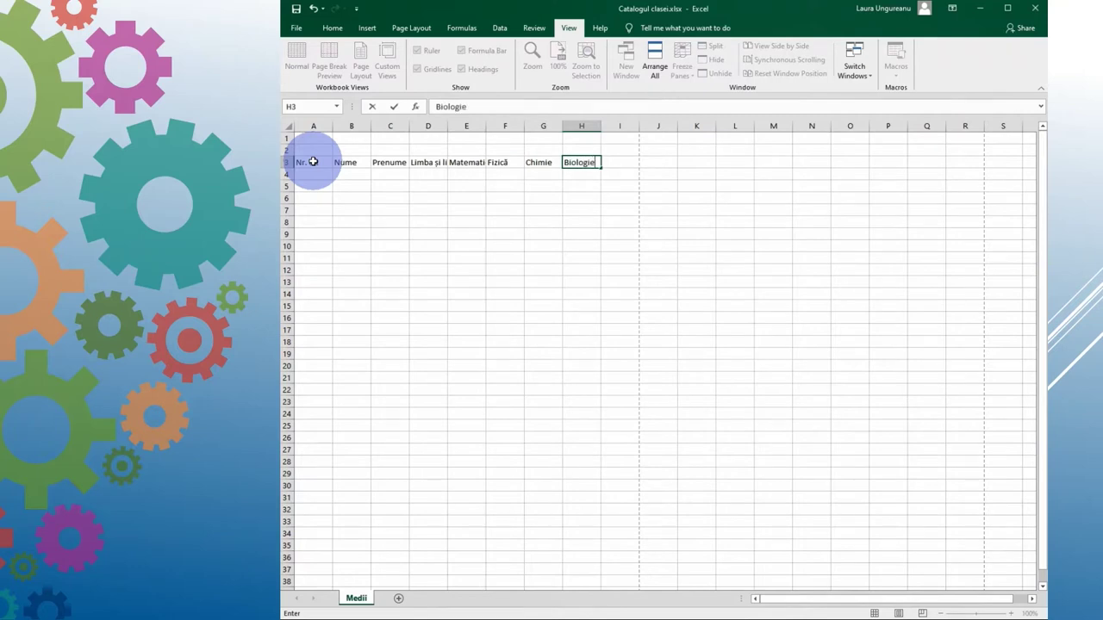
key(Tab)
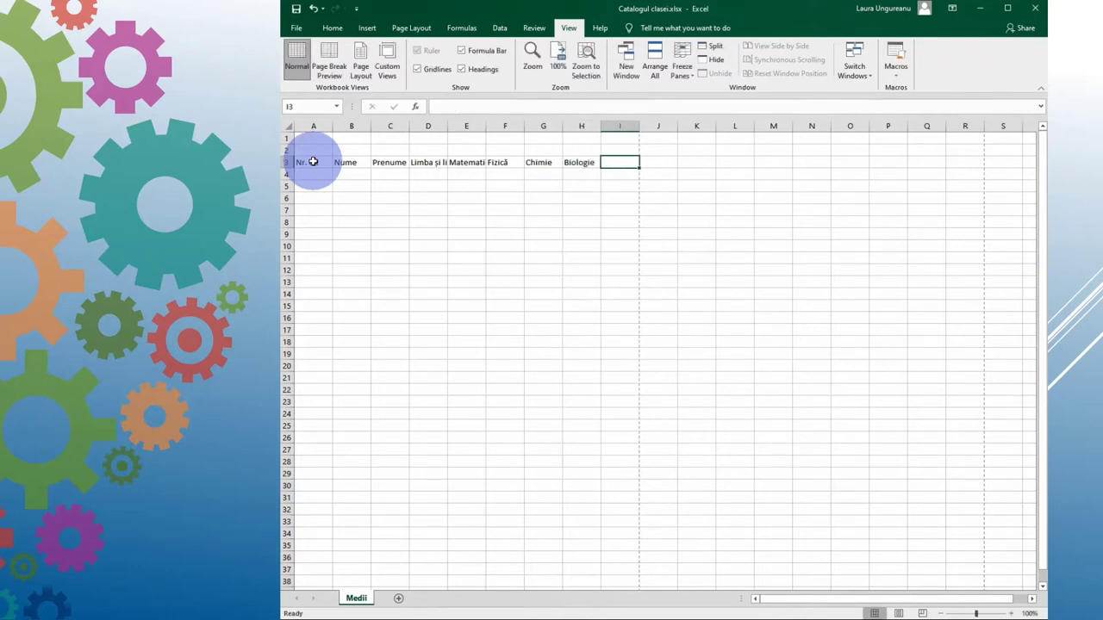
text(Informatică ș)
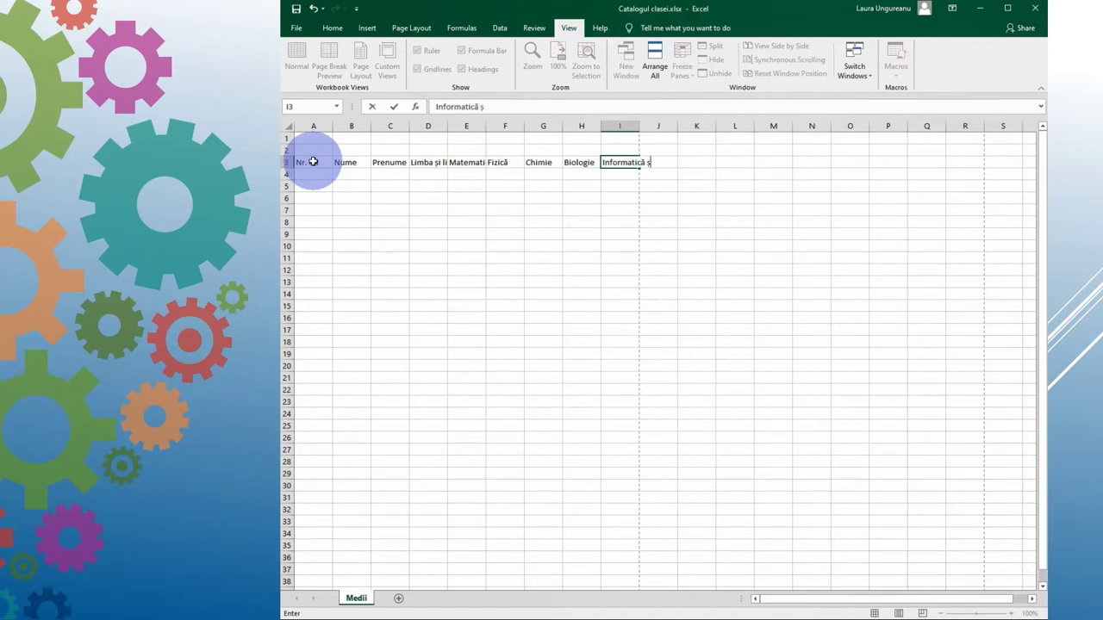
text(i TIC)
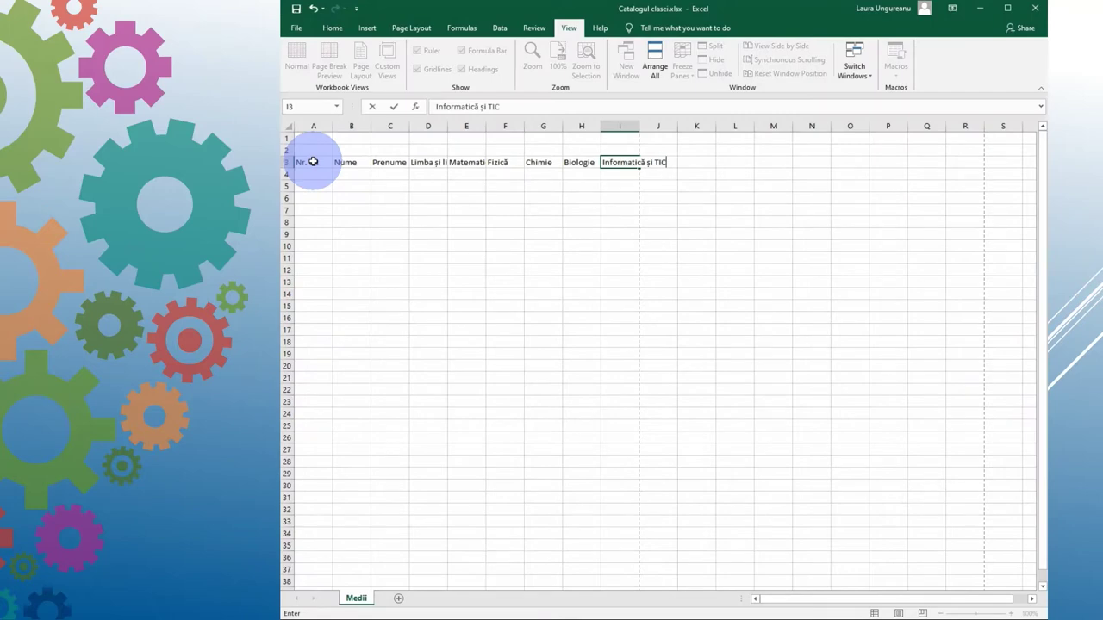
key(Return)
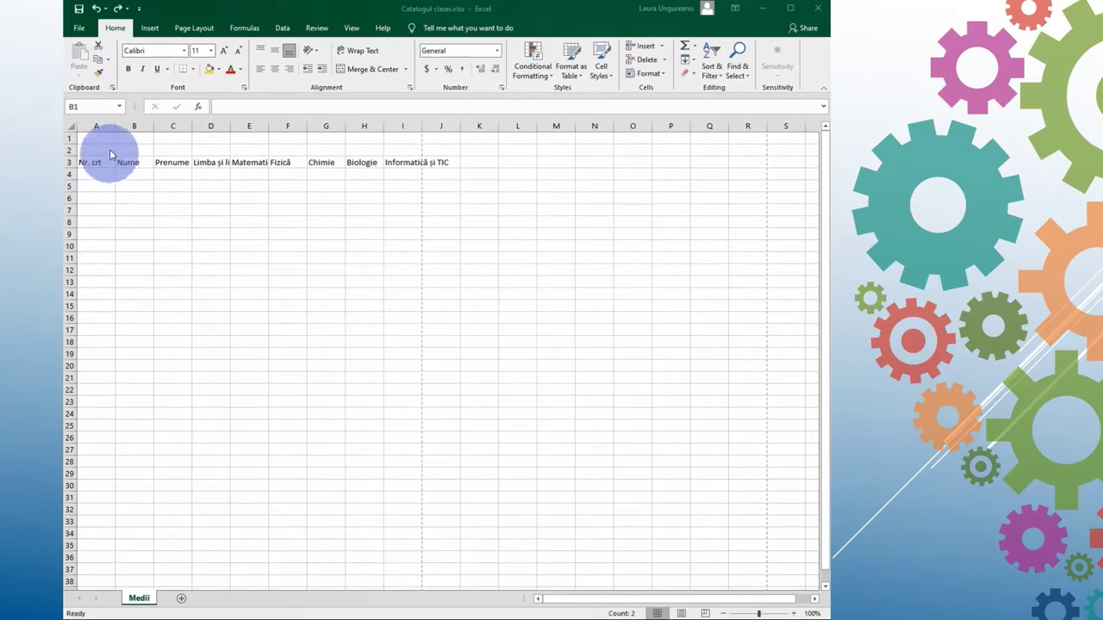
Step: Set the width of columns B and C (Nume, Prenume) to 20
drag(121, 126, 151, 129)
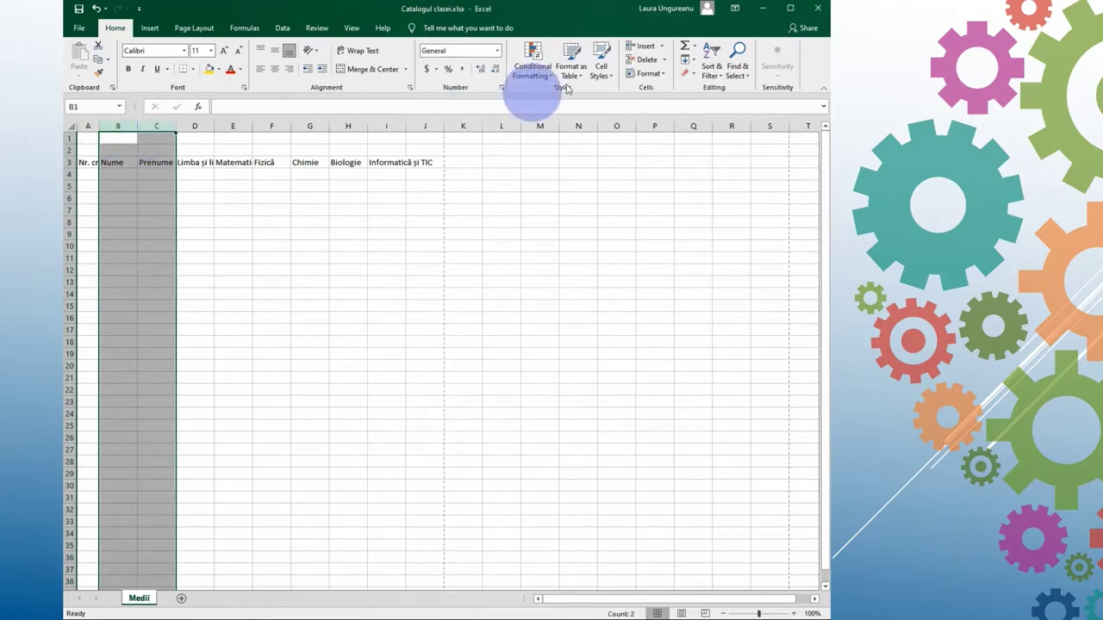
click(664, 75)
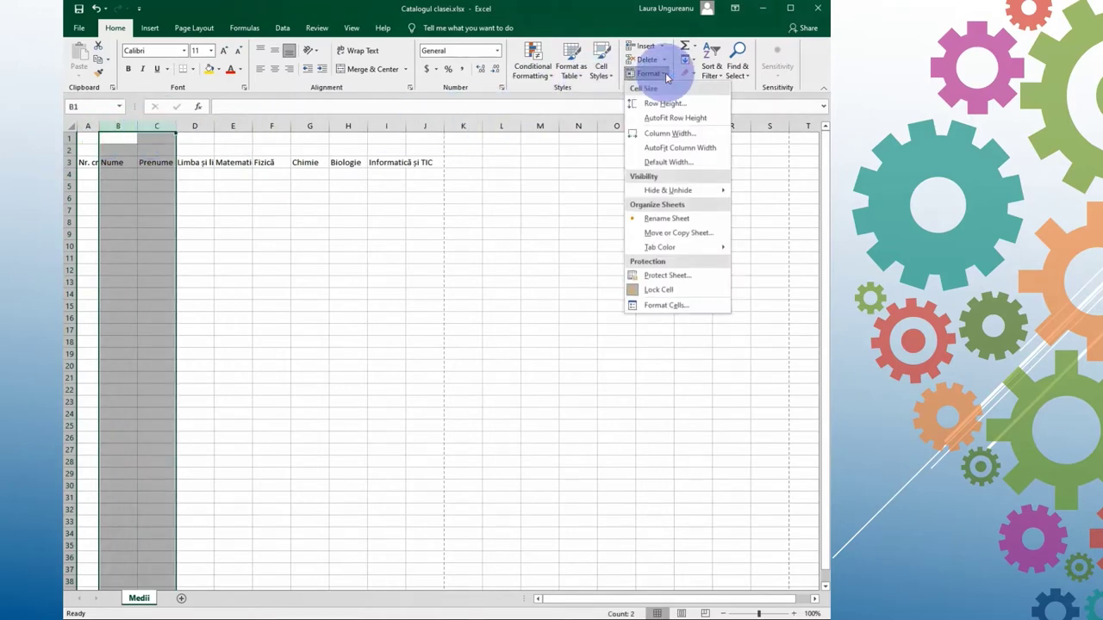
click(660, 133)
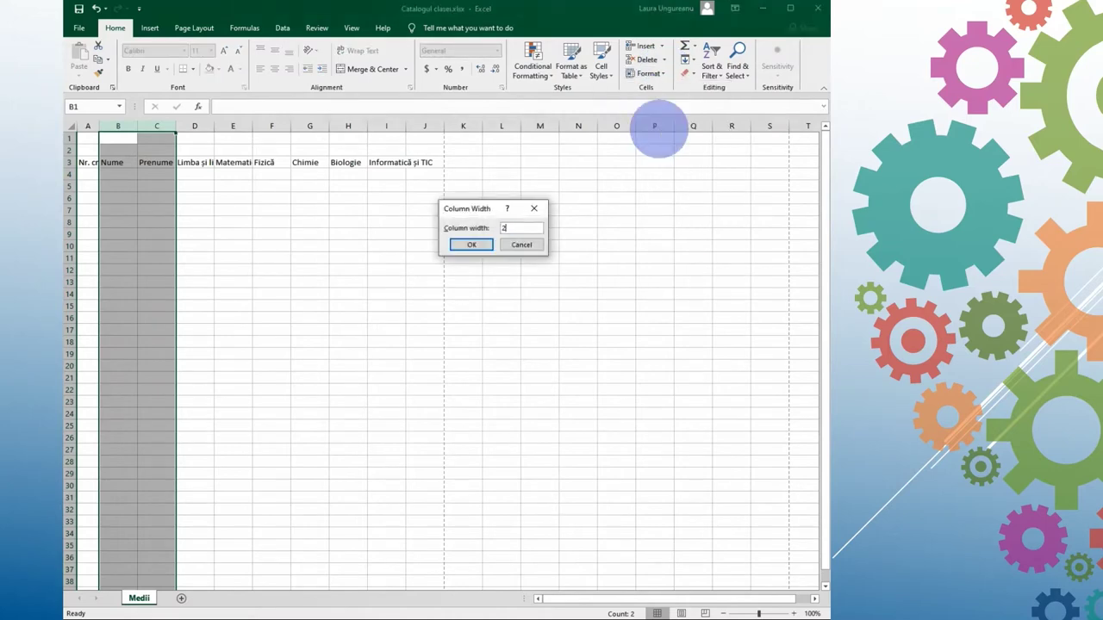
text(20)
click(472, 245)
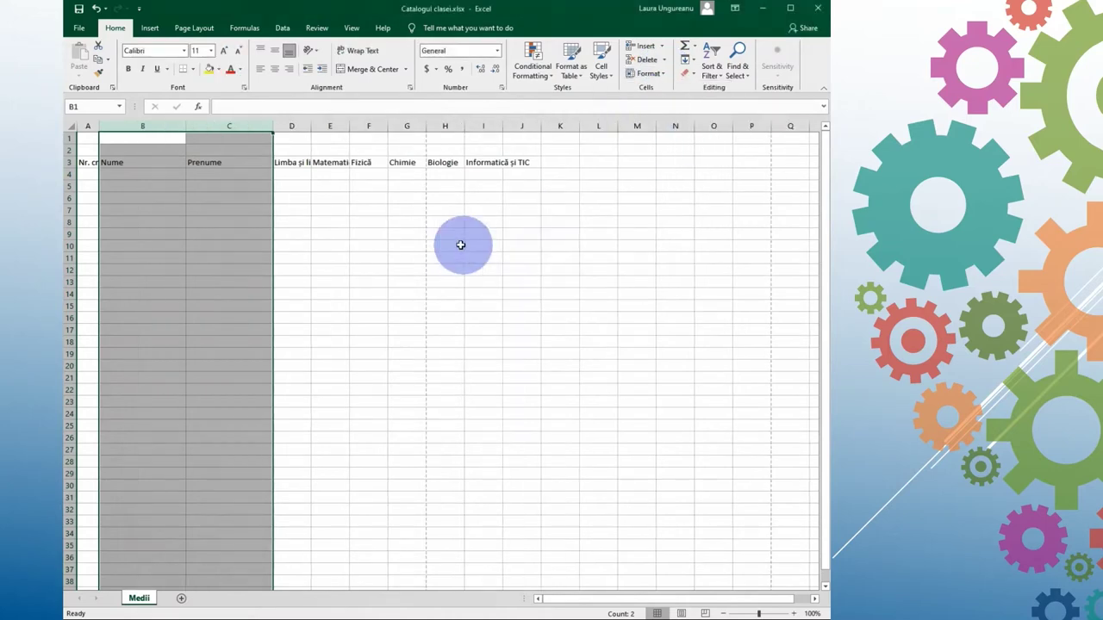
Step: Set the width of subject columns D through I to 7
drag(291, 126, 481, 128)
click(646, 73)
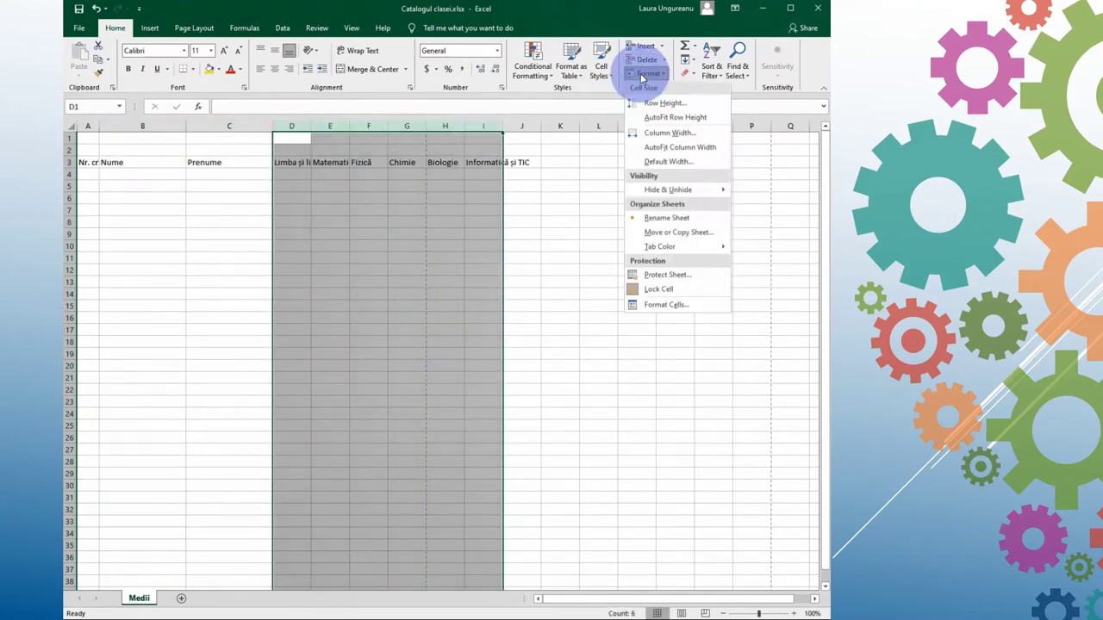
click(650, 135)
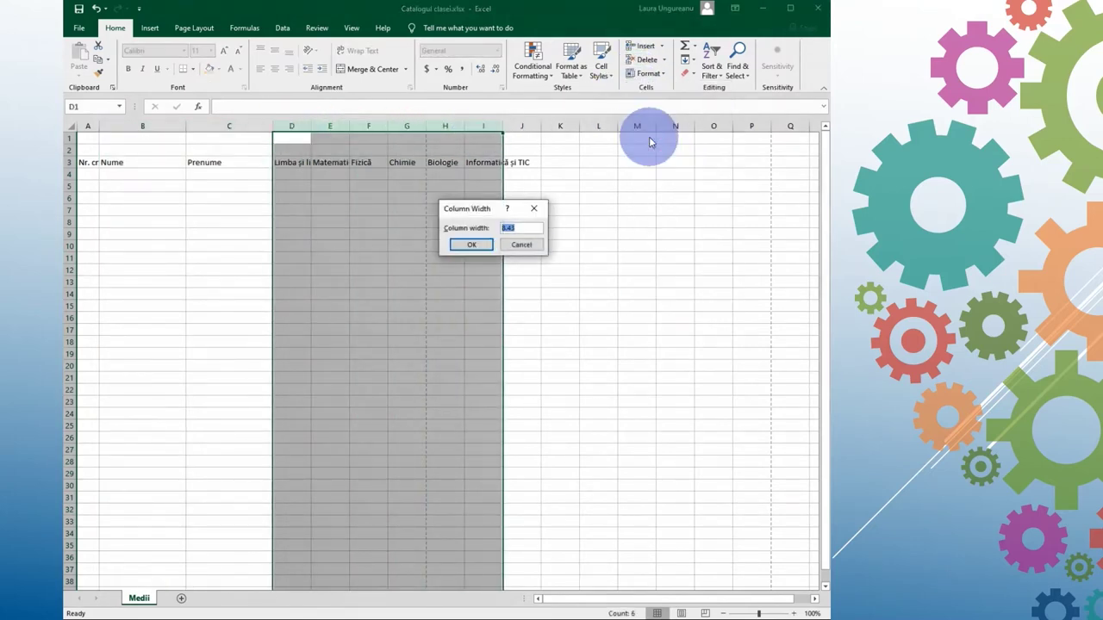
text(7)
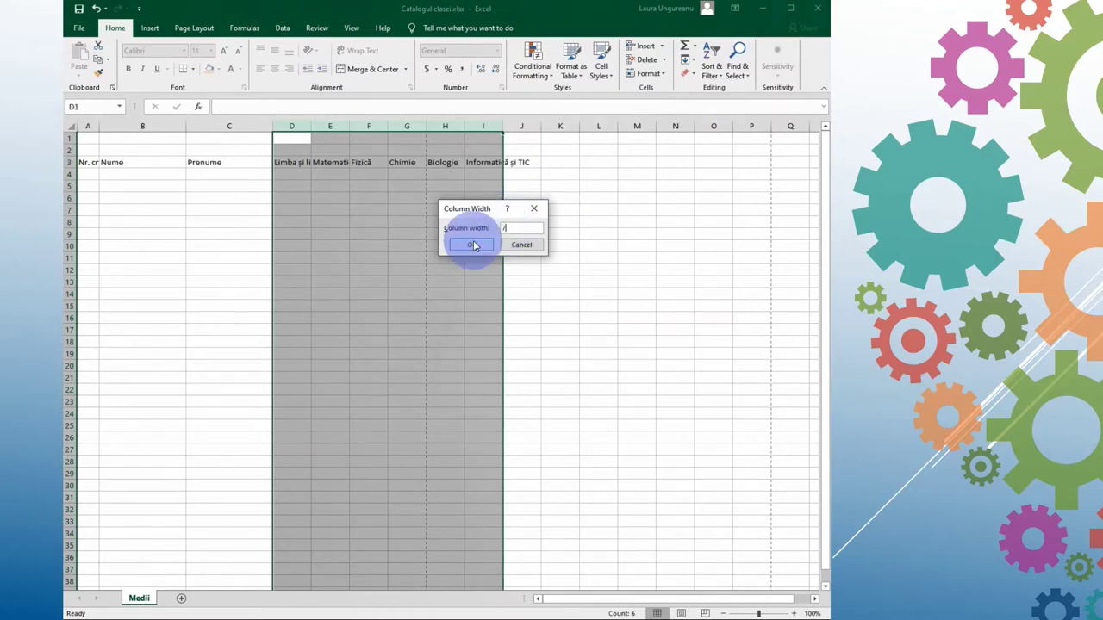
click(471, 245)
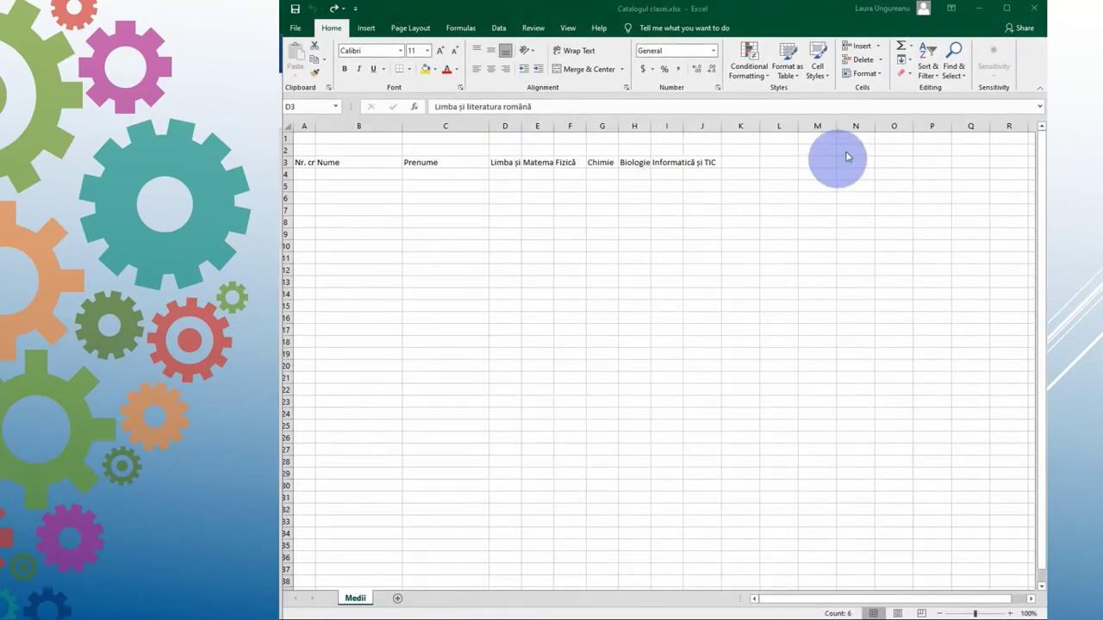
Step: Rotate the subject header text in row 3 to a vertical 90° orientation
click(879, 78)
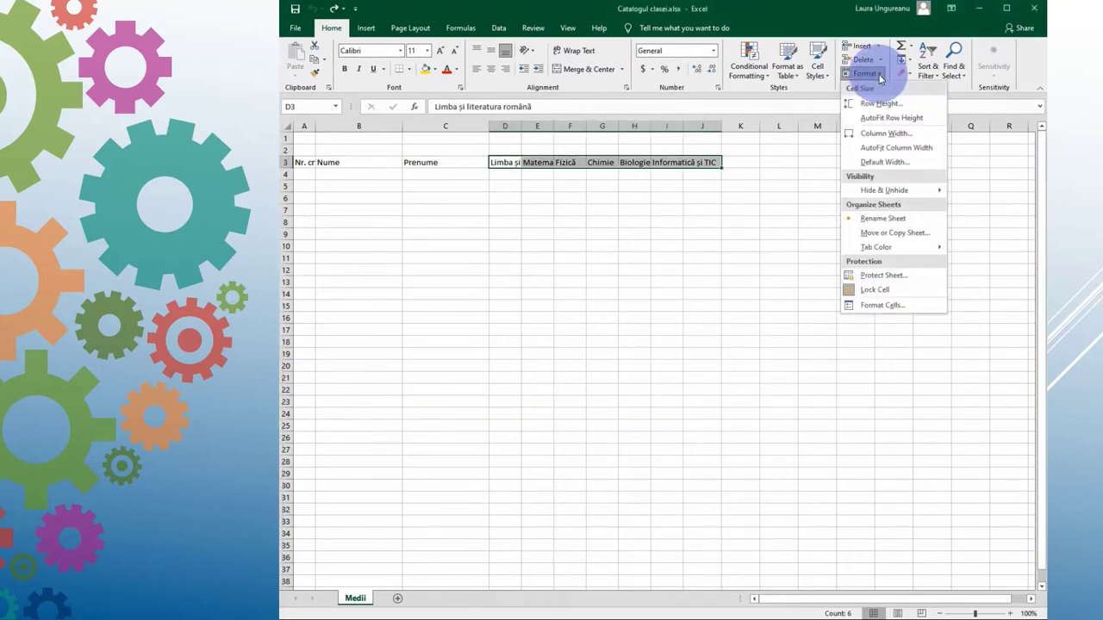
click(890, 305)
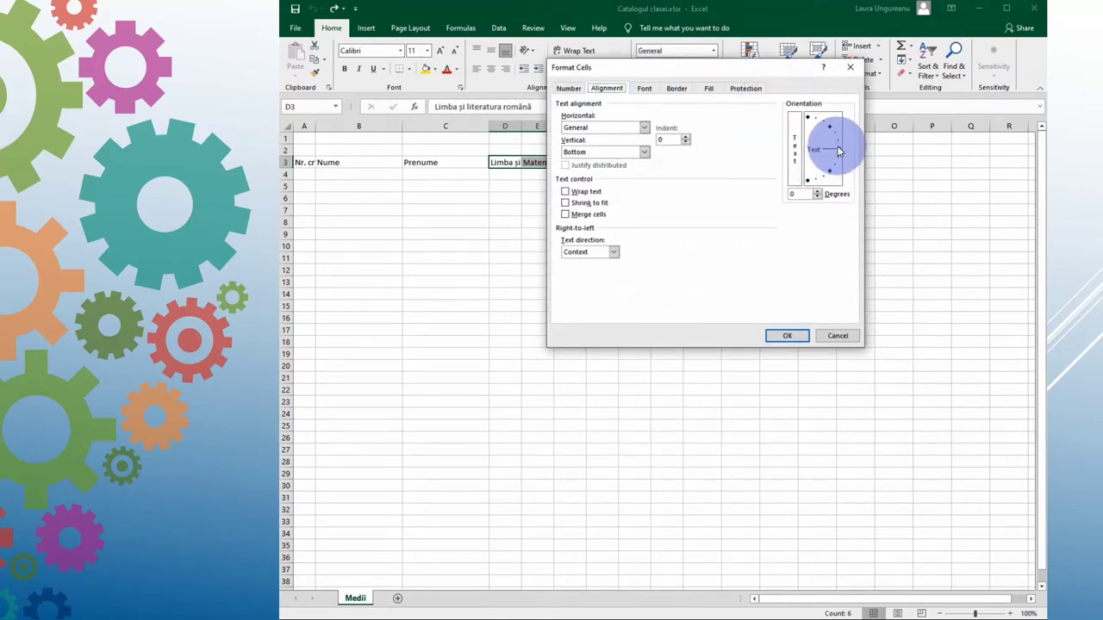
drag(837, 150, 803, 191)
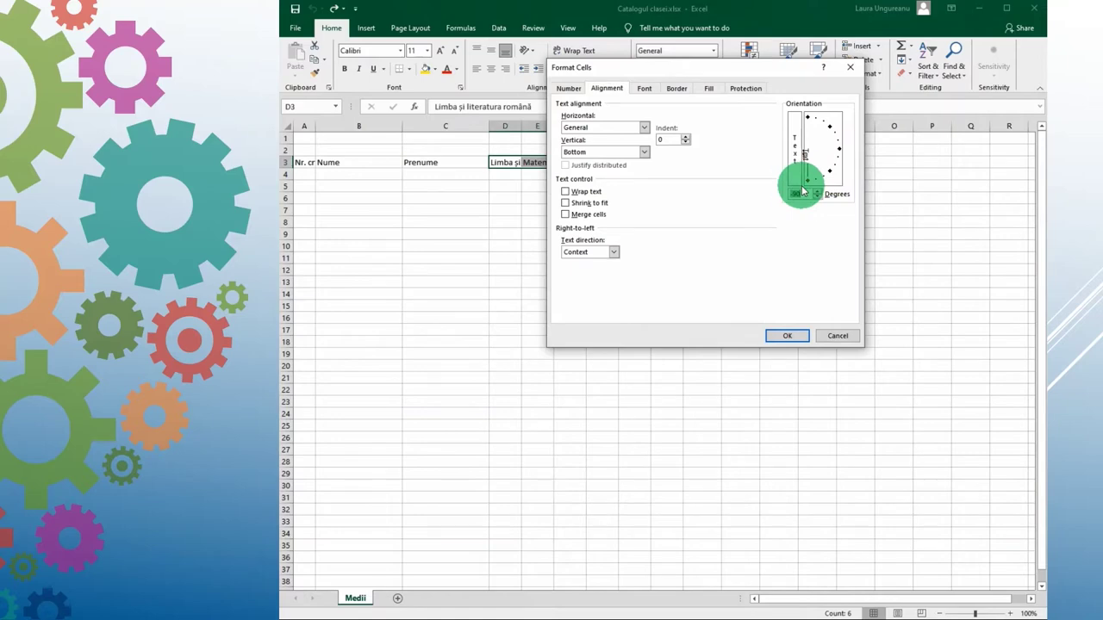
click(783, 336)
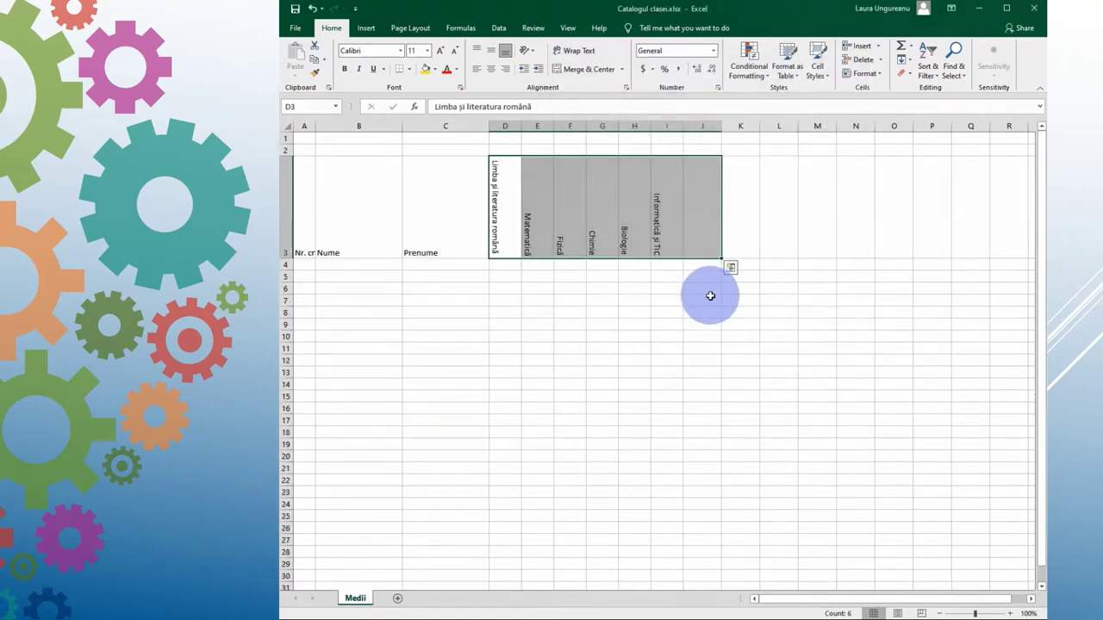
Step: Turn on wrap text for the Nr. crt header in A3
click(304, 199)
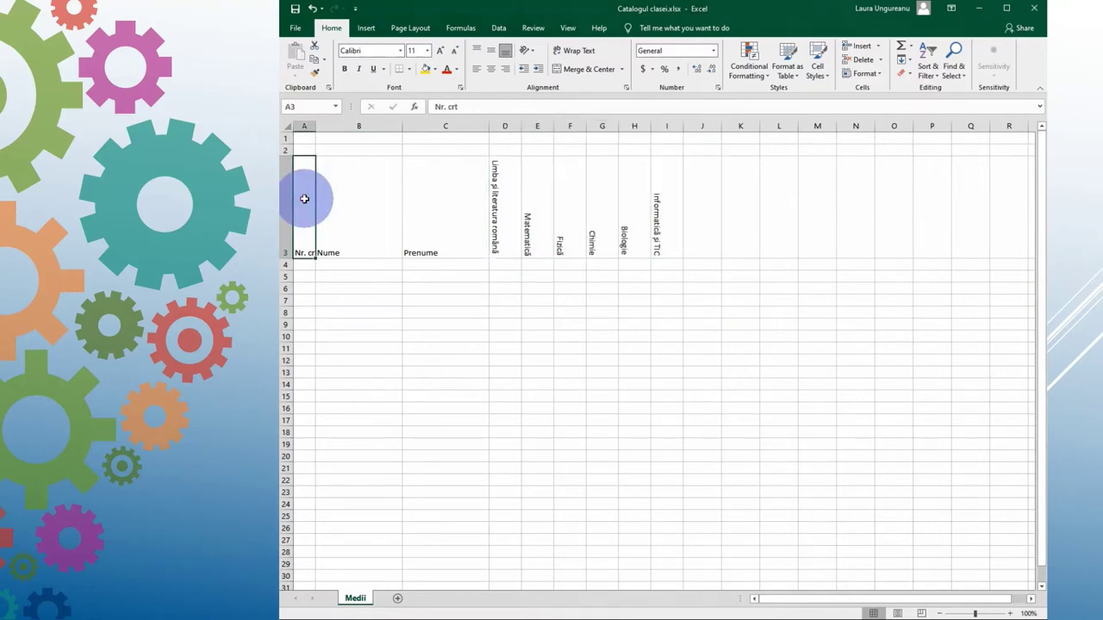
click(878, 75)
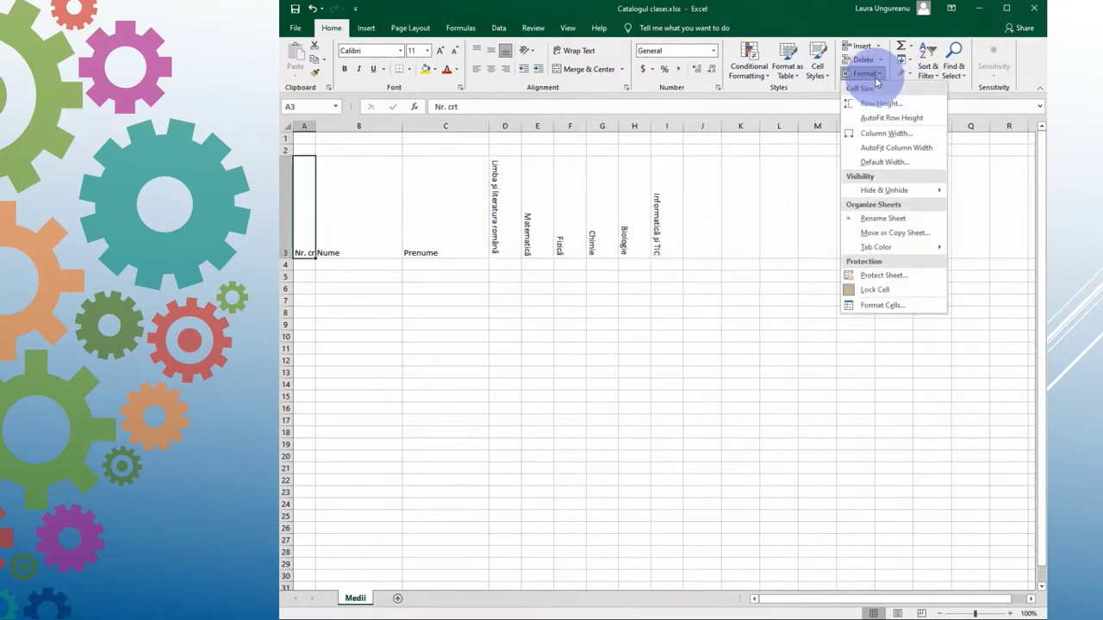
click(878, 307)
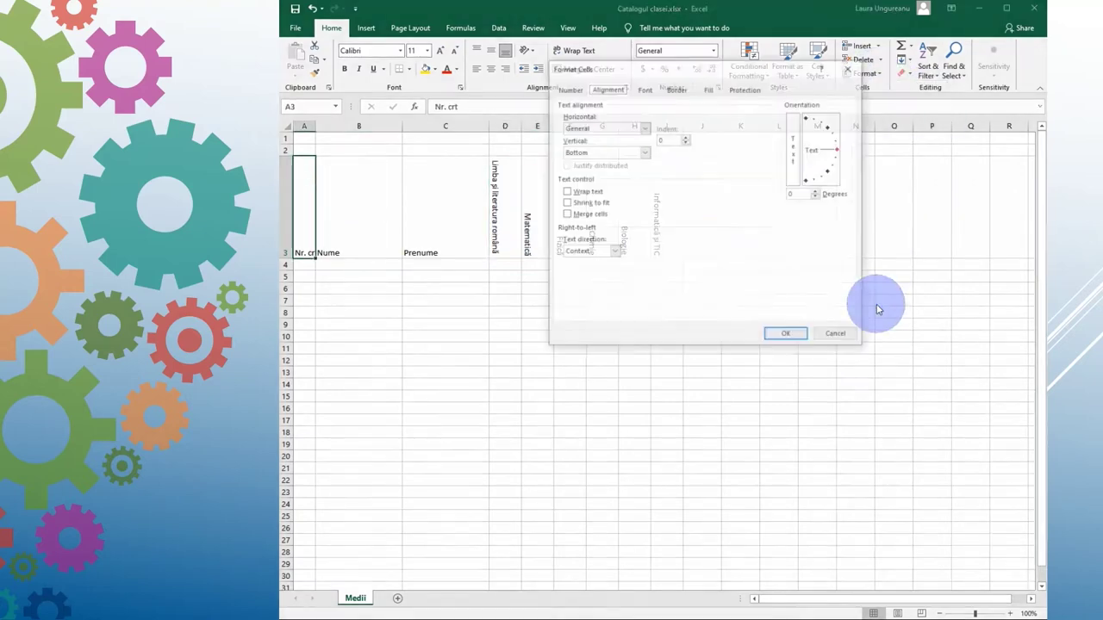
click(566, 191)
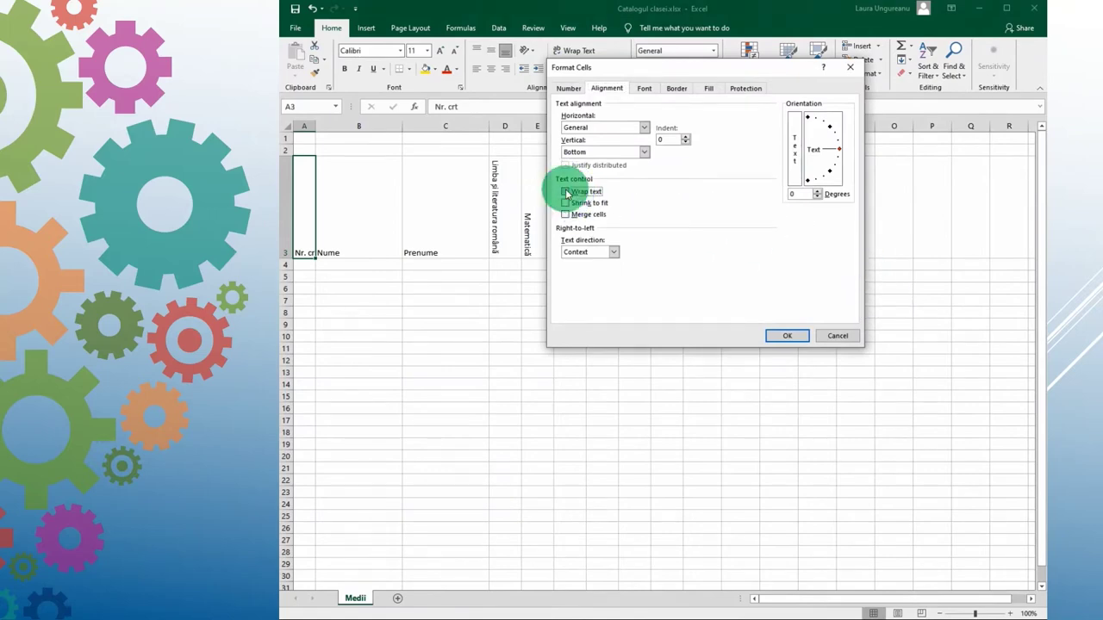
click(794, 336)
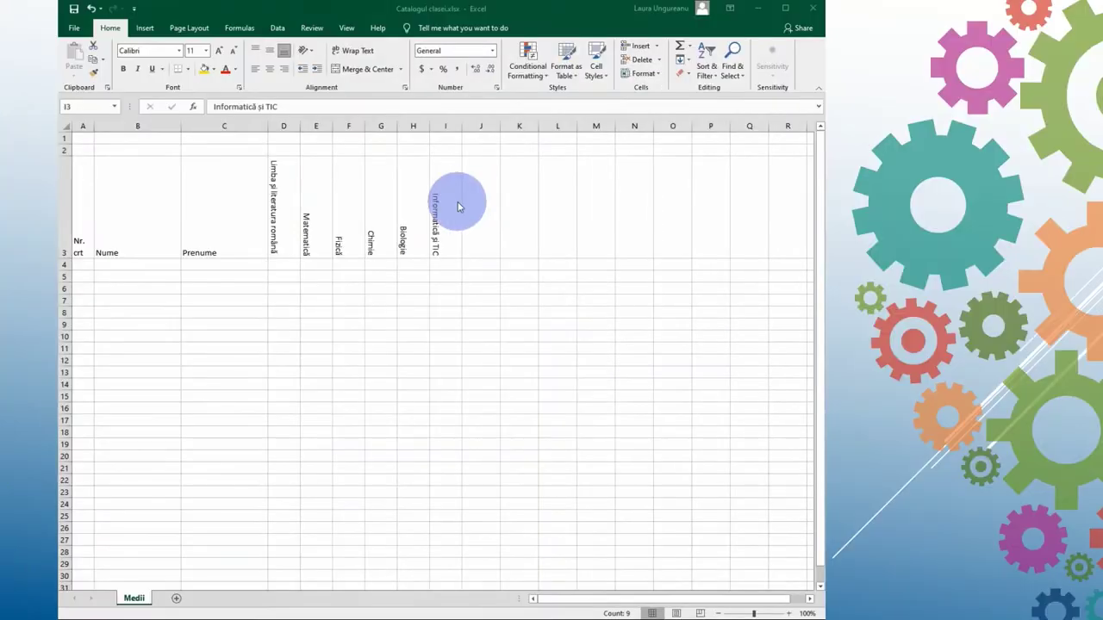
key(shift+Home)
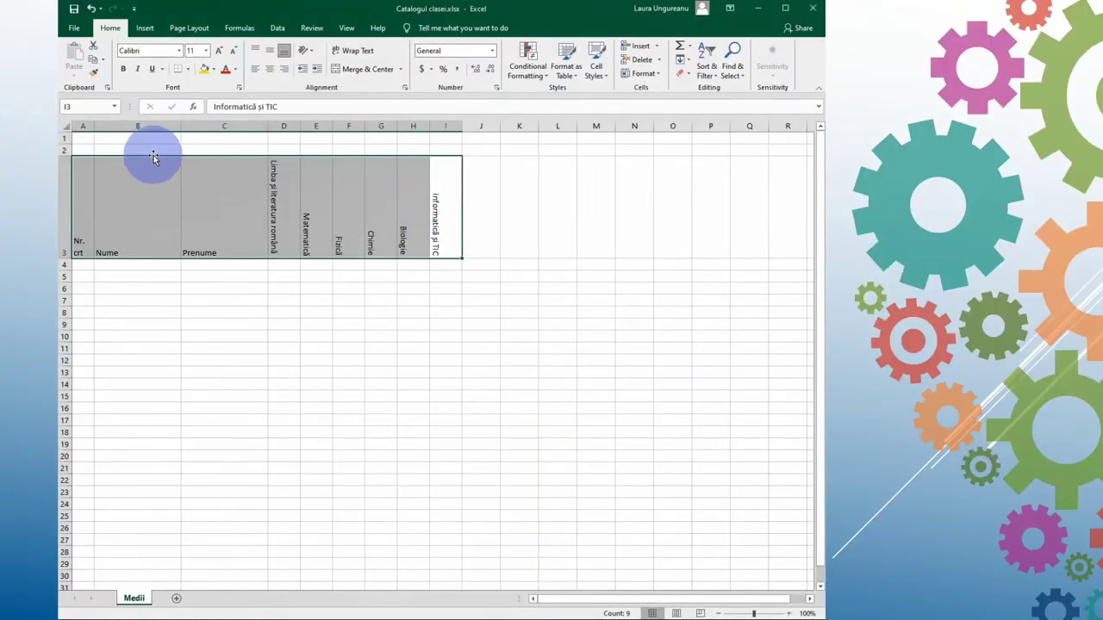
Step: Format header row A3:I3 as bold, 14-point text with a blue fill
click(206, 51)
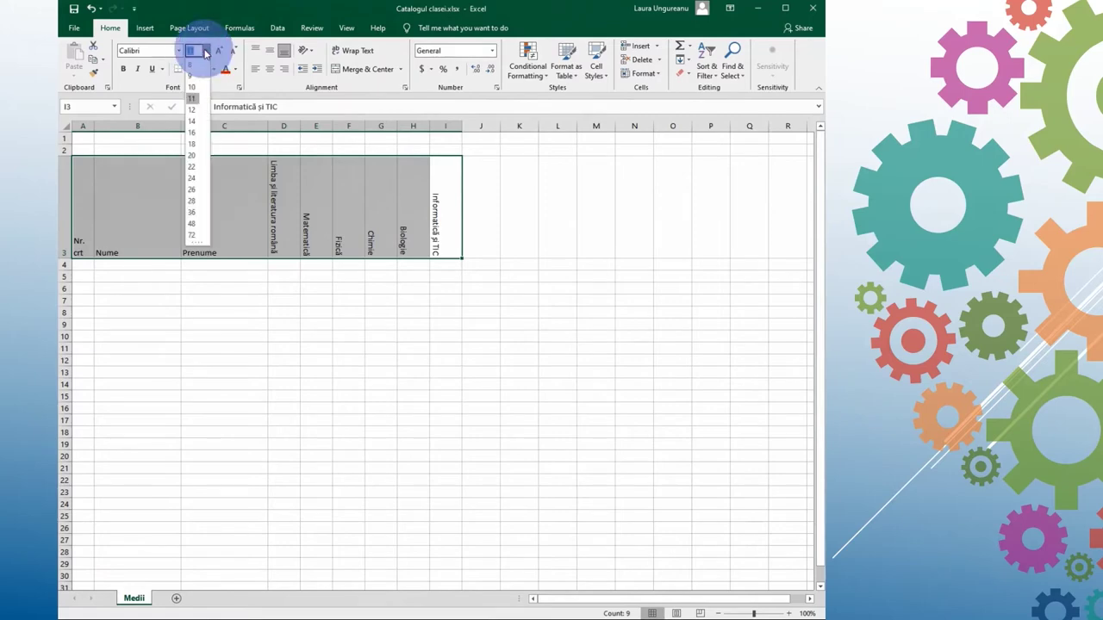
click(193, 125)
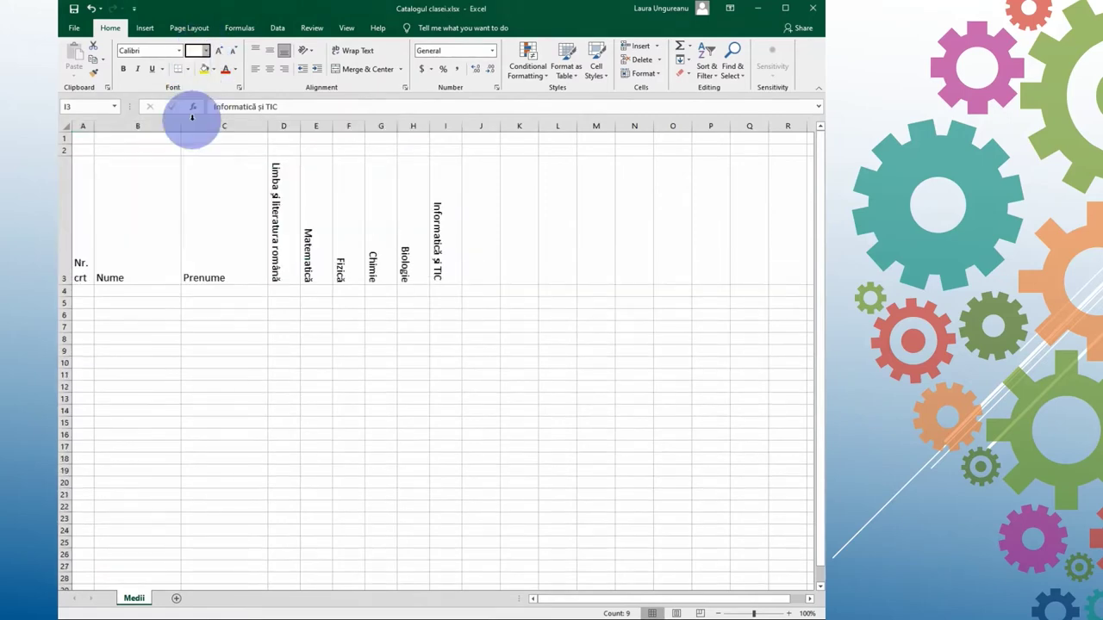
click(125, 69)
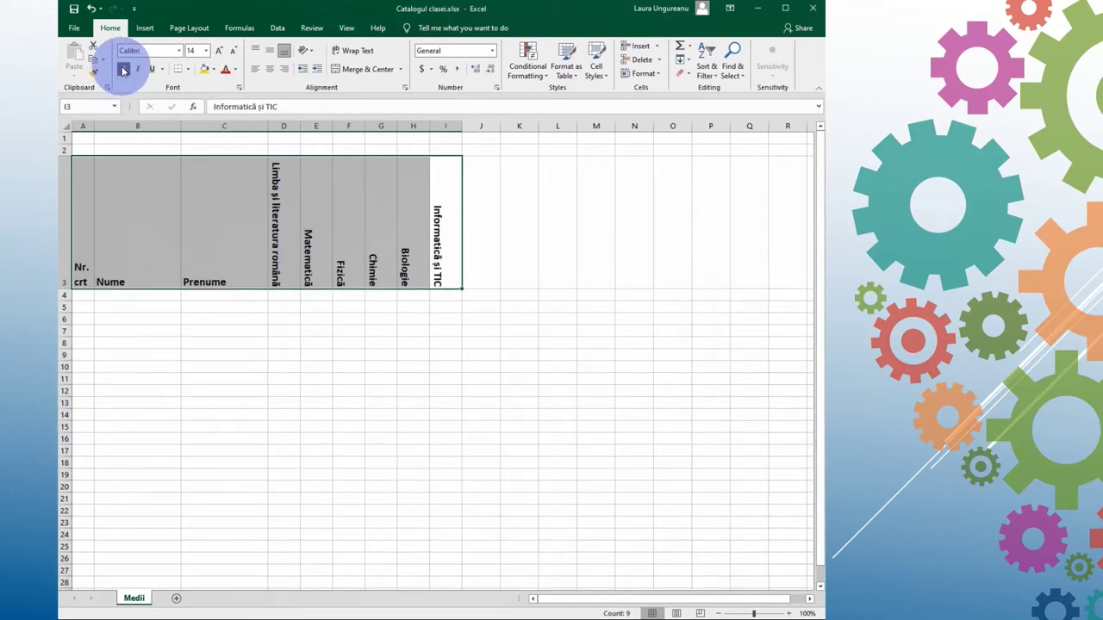
click(215, 71)
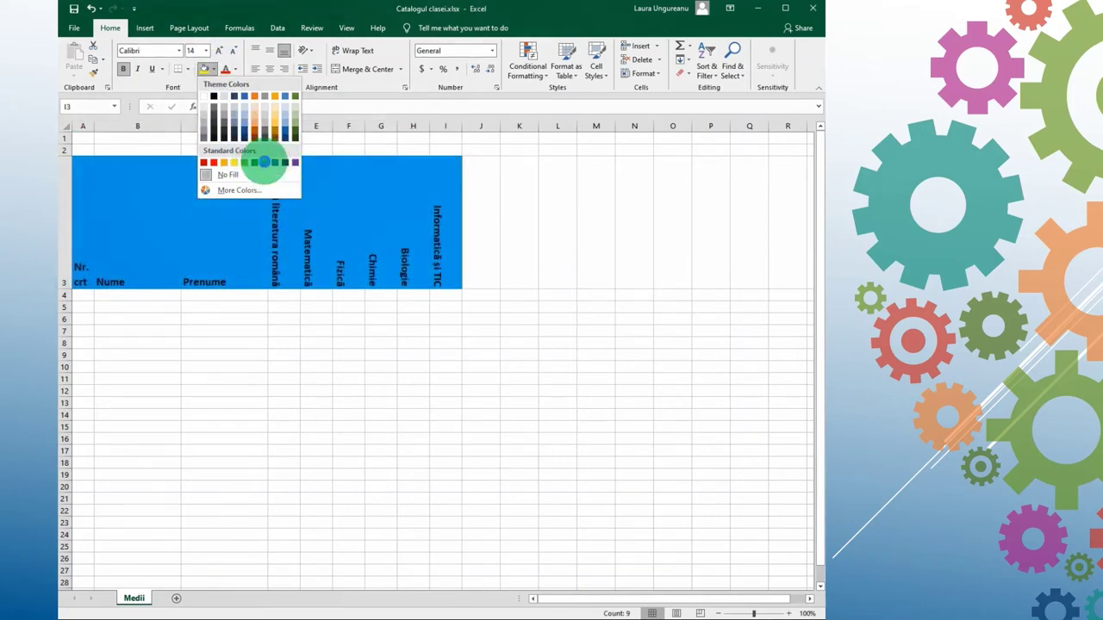
click(263, 164)
click(173, 302)
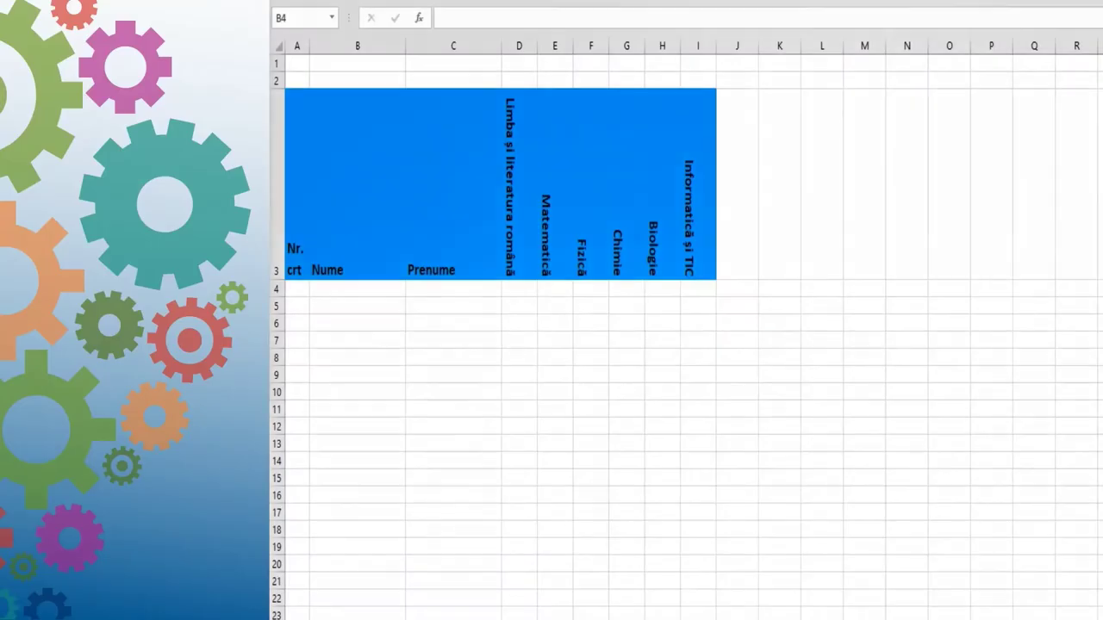
Step: Enter one student's surname, first name and grades 10, 9, 6, 7, 5, 10
click(346, 286)
click(345, 293)
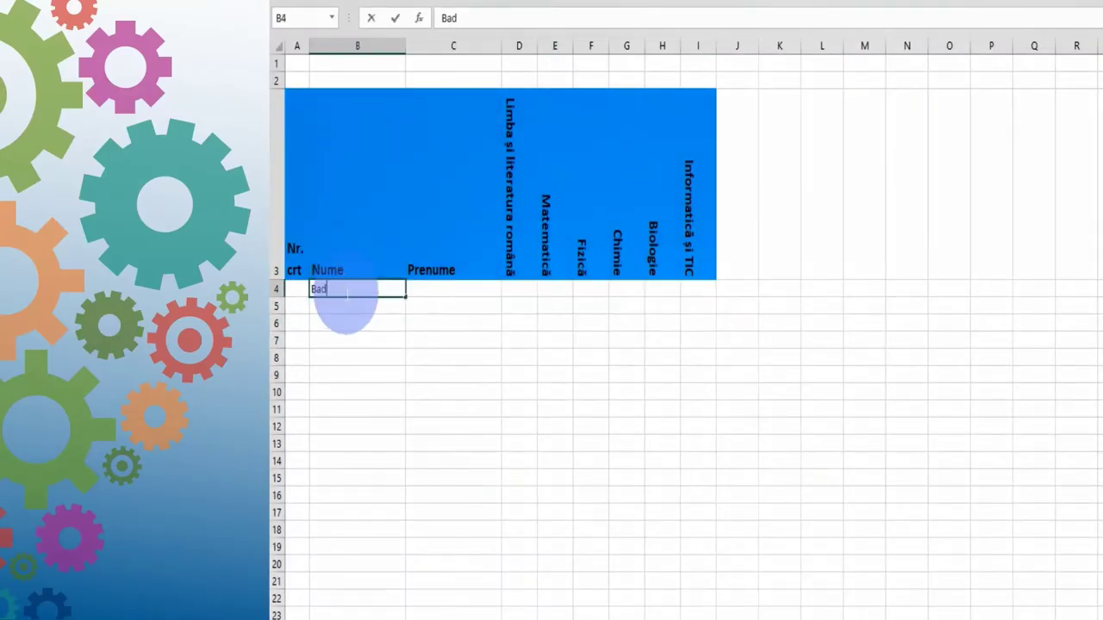
key(Tab)
key(Tab)
text(10)
key(Tab)
text(9)
key(Tab)
text(6)
key(Tab)
text(7	5	10)
Step: Enter the next two students' names and grades (9, 10, 6, 8, 10 and 10, 10, 5, 10, 7, 10)
click(348, 305)
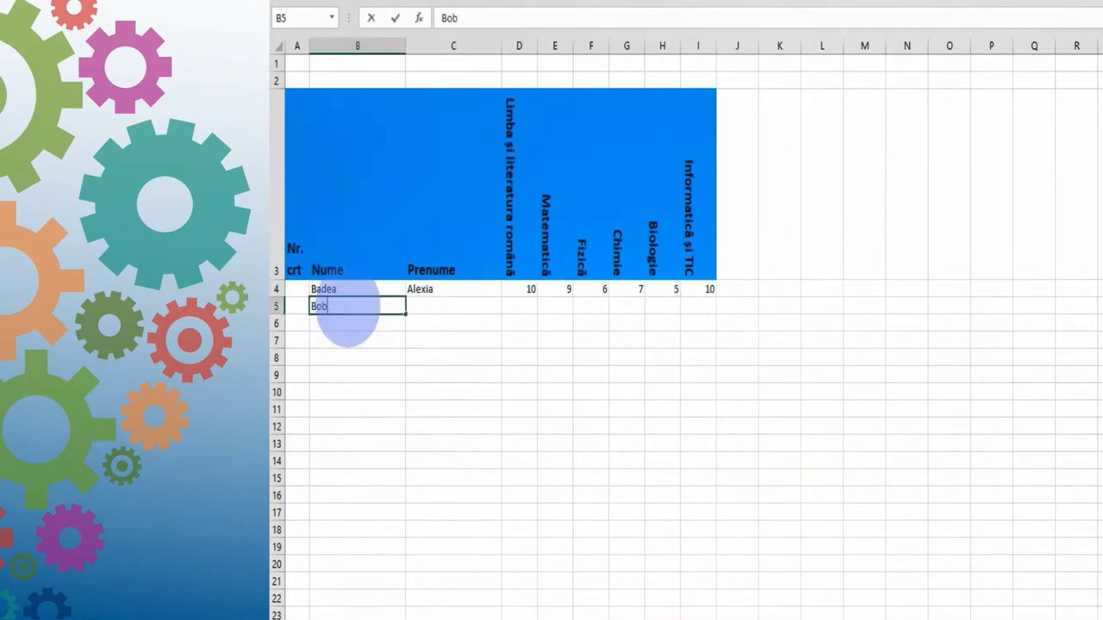
key(Tab)
key(Tab)
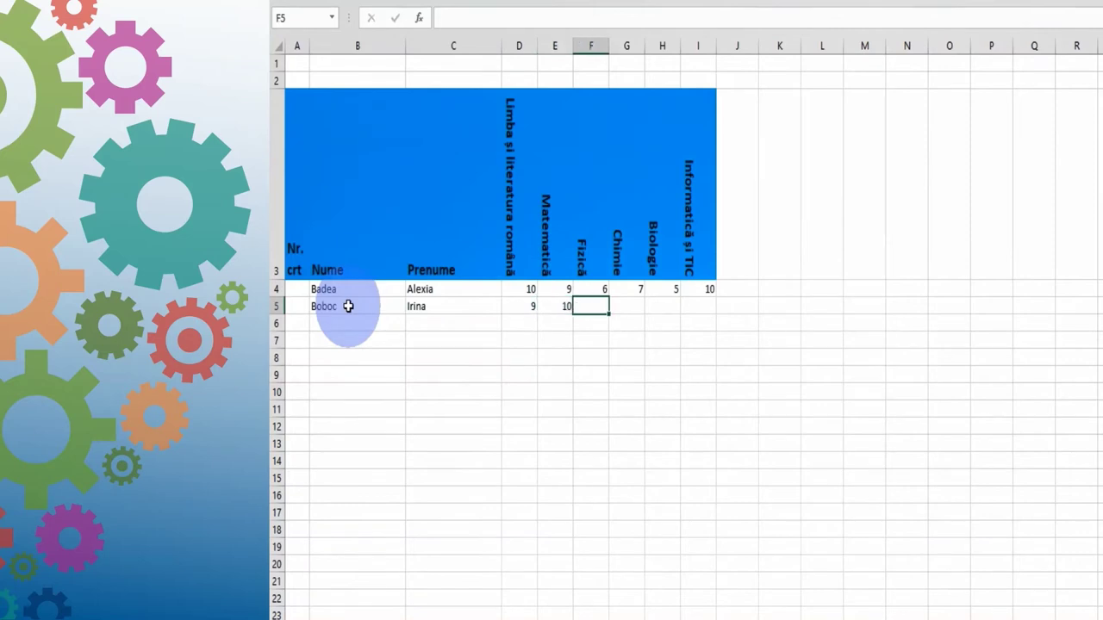
key(Tab)
key(Tab)
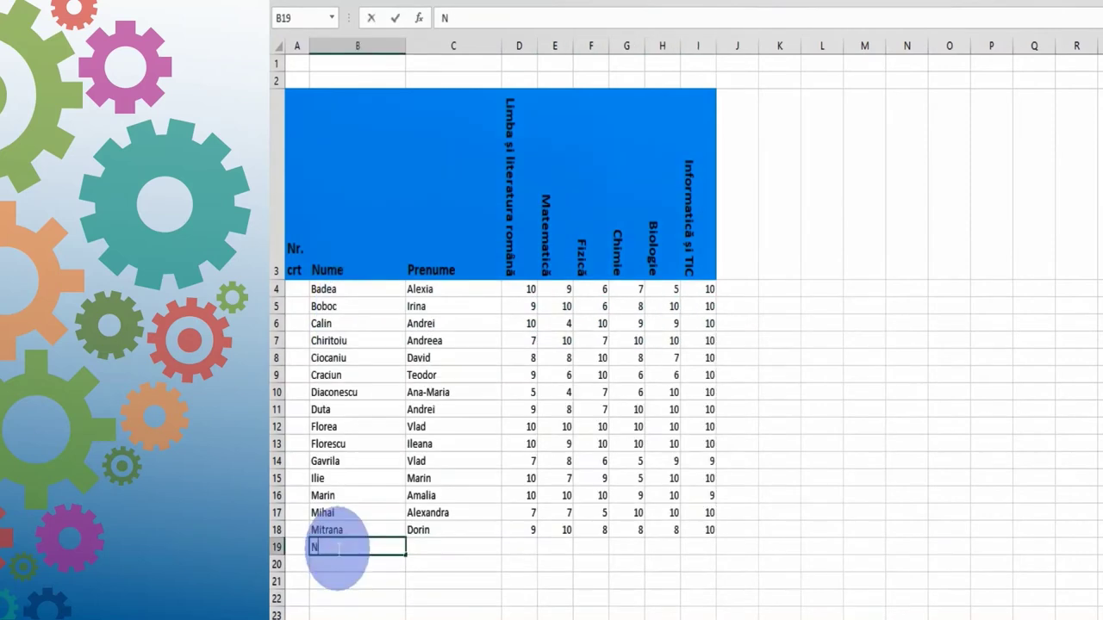
key(Tab)
key(Tab)
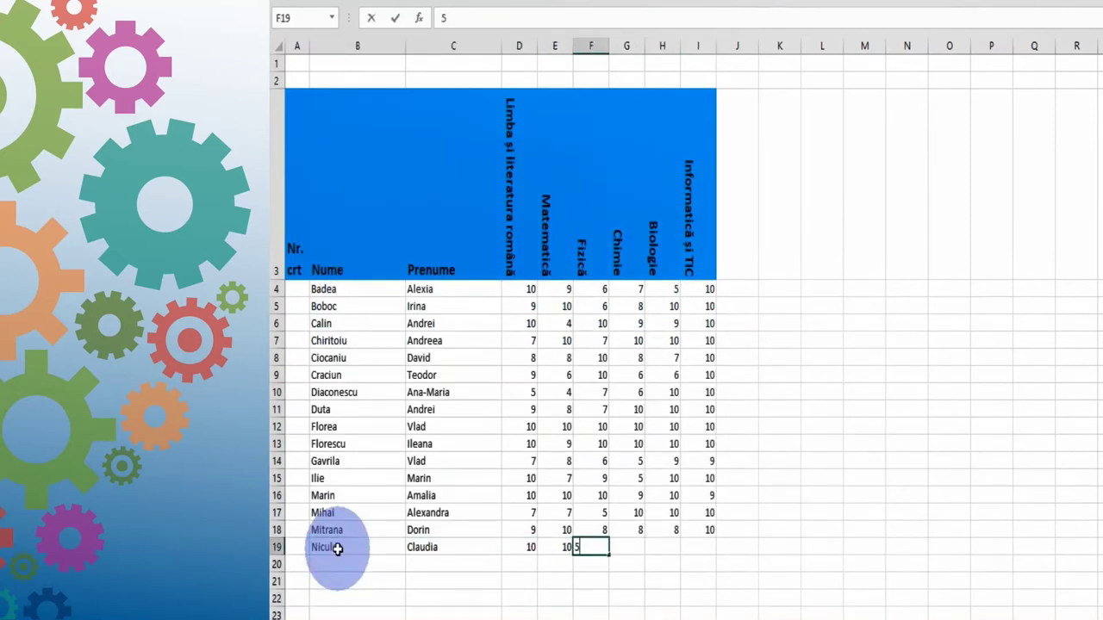
key(Tab)
key(Tab)
key(Tab)
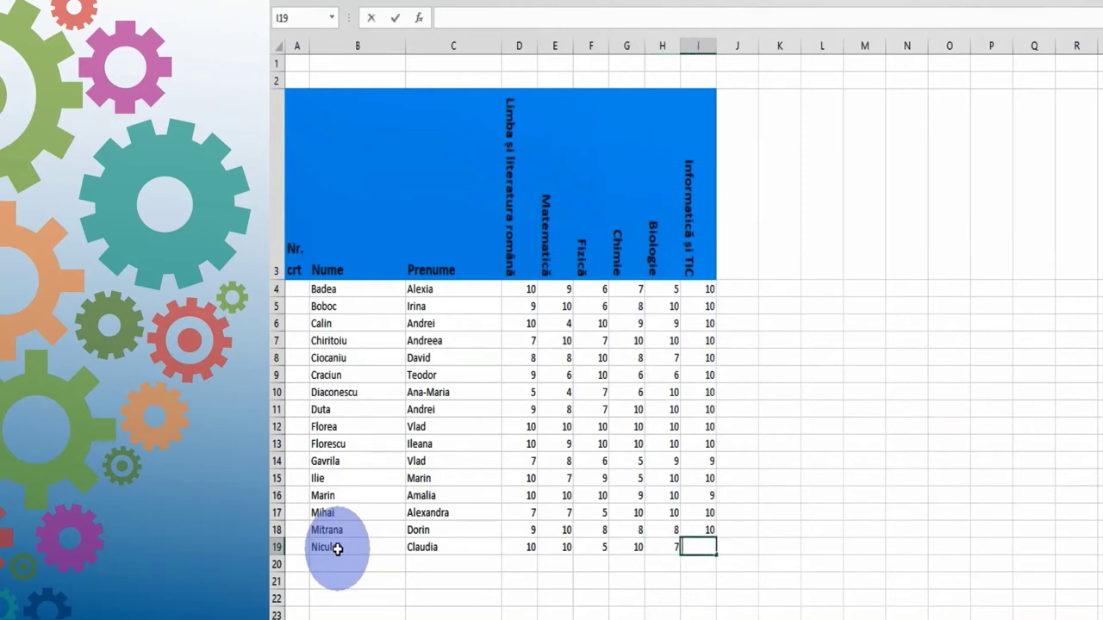
Step: Enter two more students' rows with grades all 10s and 7, 9, 5, 6, 5, 8
click(333, 564)
text(Oancea)
key(Tab)
text(10	10	10	10	10	10)
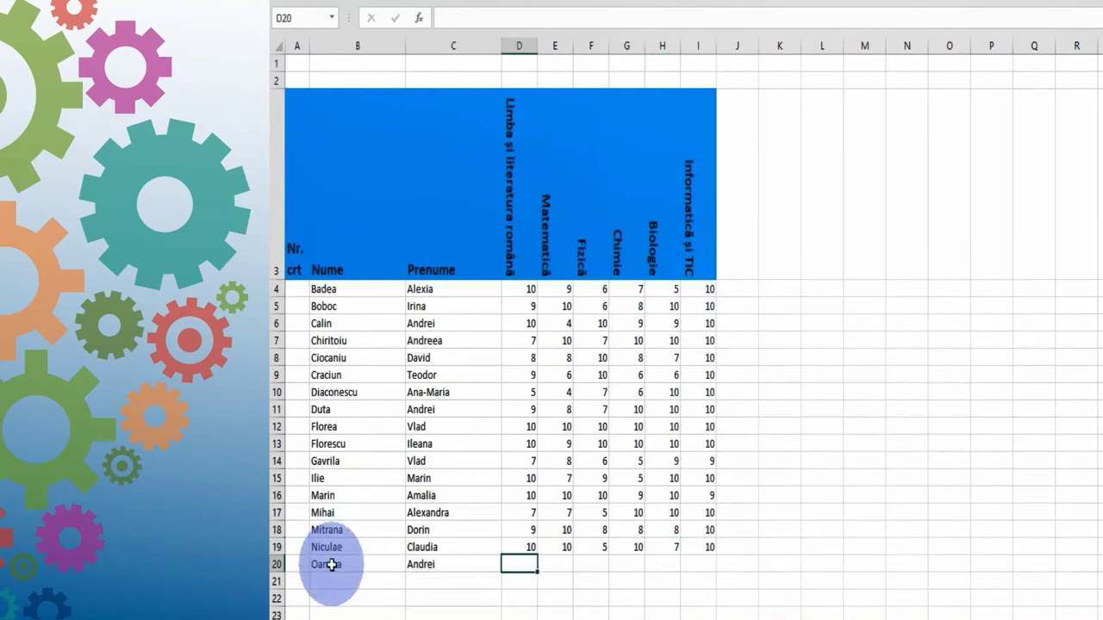
key(Return)
key(Tab)
key(Tab)
text(7	9	5	6	5	8)
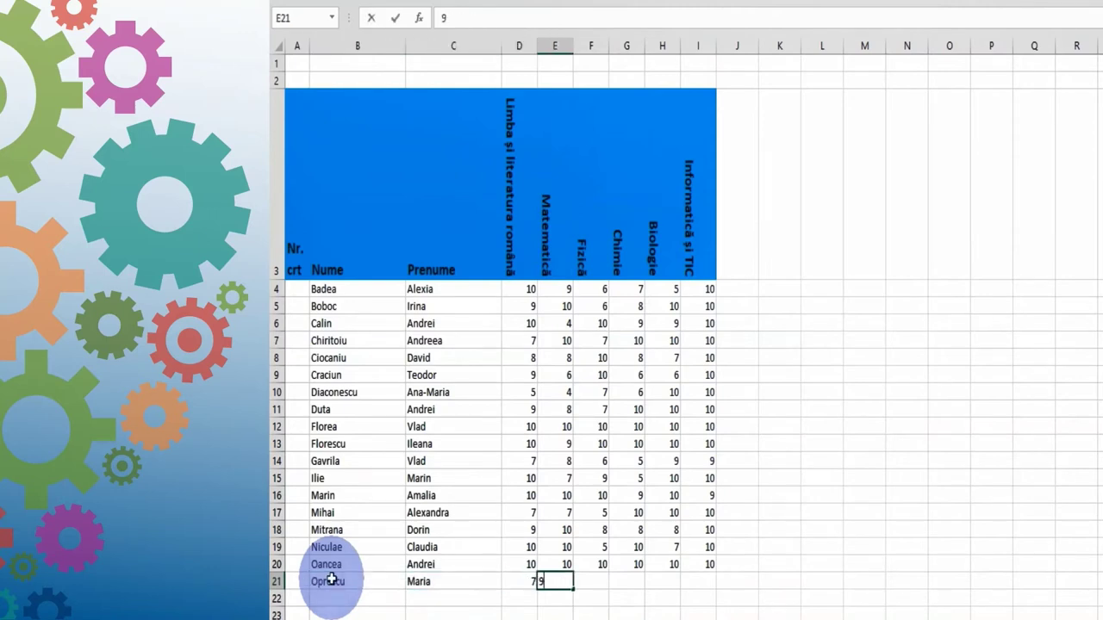
key(Return)
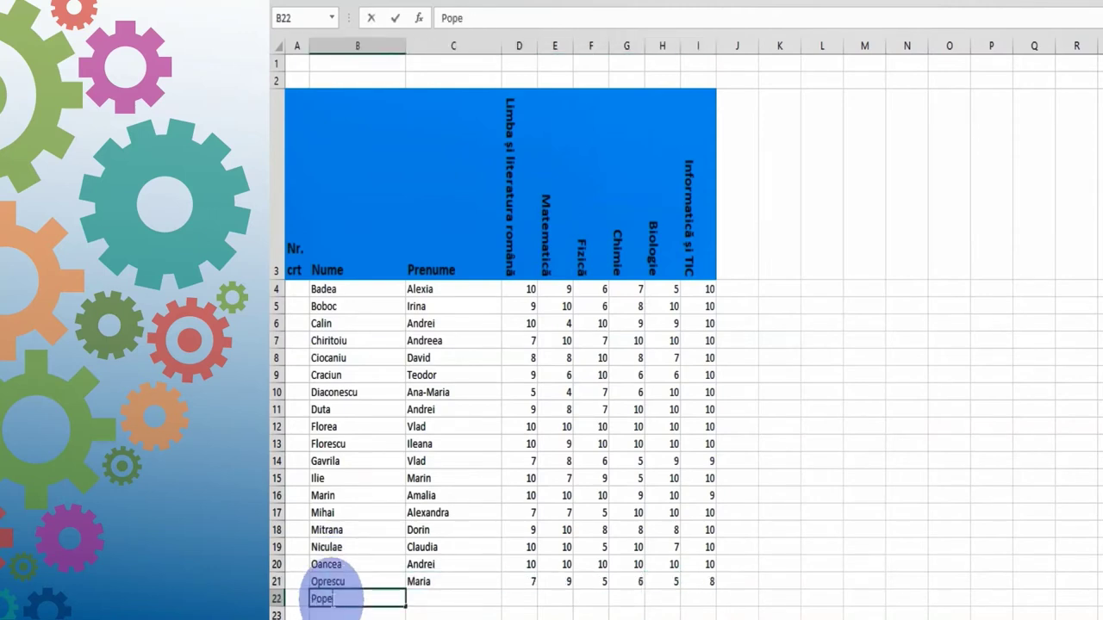
Step: Enter the last two students' rows with grades 10, 10, 4, 10, 8, 10 and 10, 9, 7, 8
key(Tab)
key(Tab)
text(10)
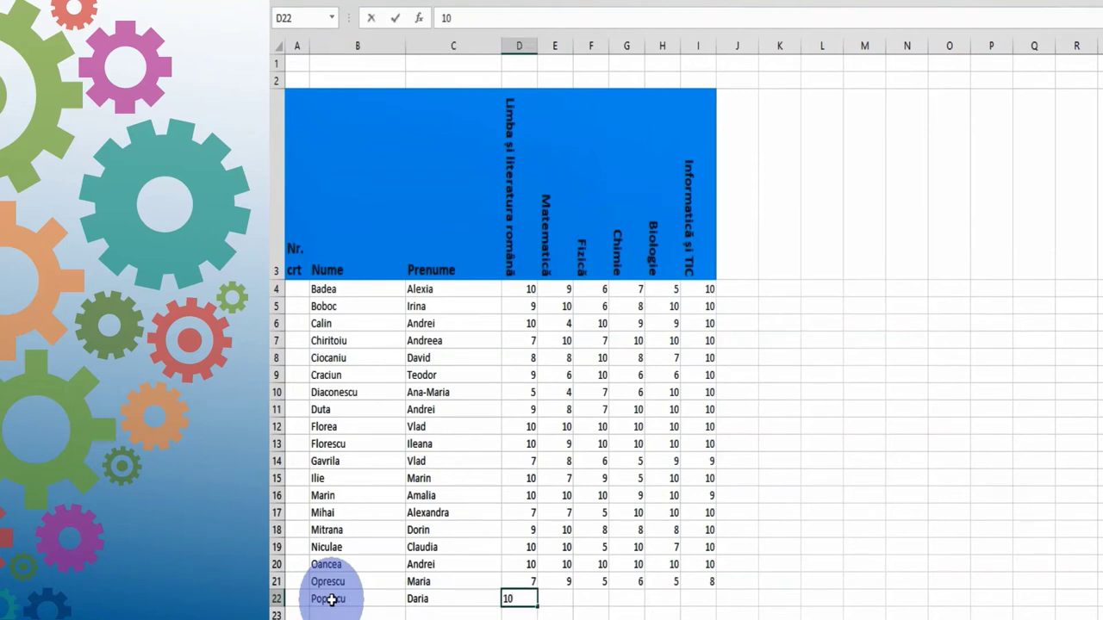
text(	10	4	10	8	)
text(10)
key(Return)
key(Tab)
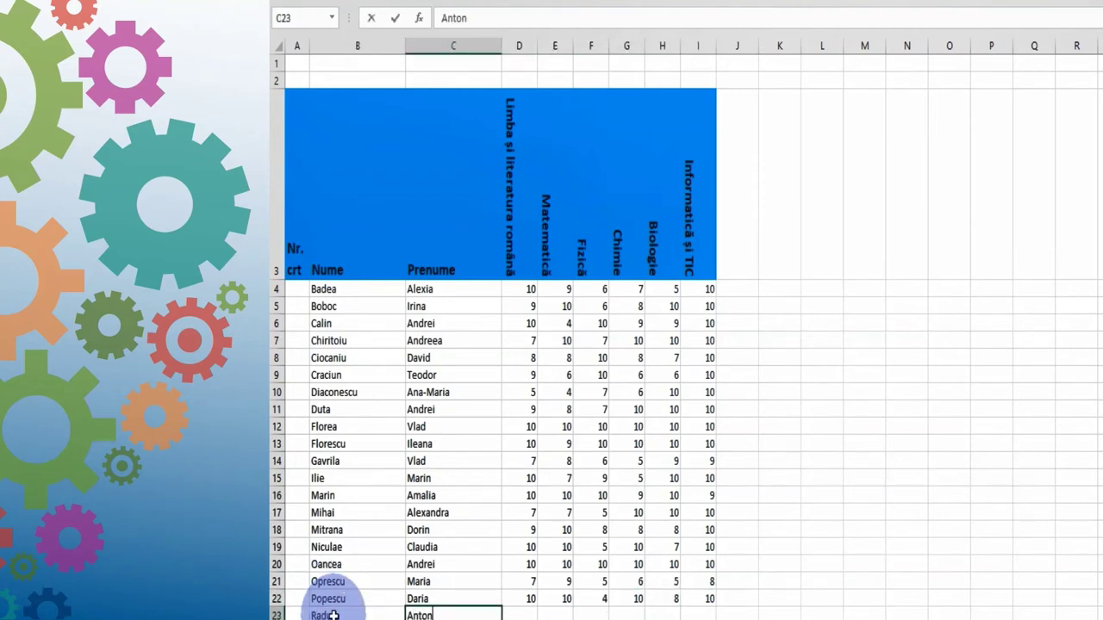
key(Tab)
text(10	9	7	8)
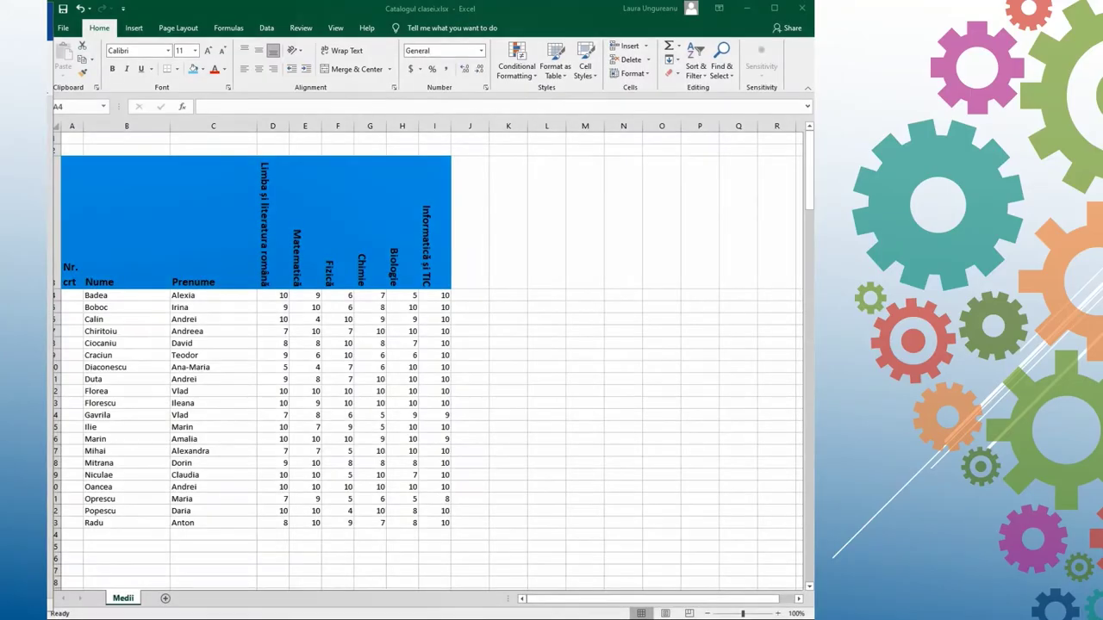
Step: Number the students 1 to 20 in A4:A23 by filling down from 1 and 2
drag(82, 297, 81, 308)
text(1)
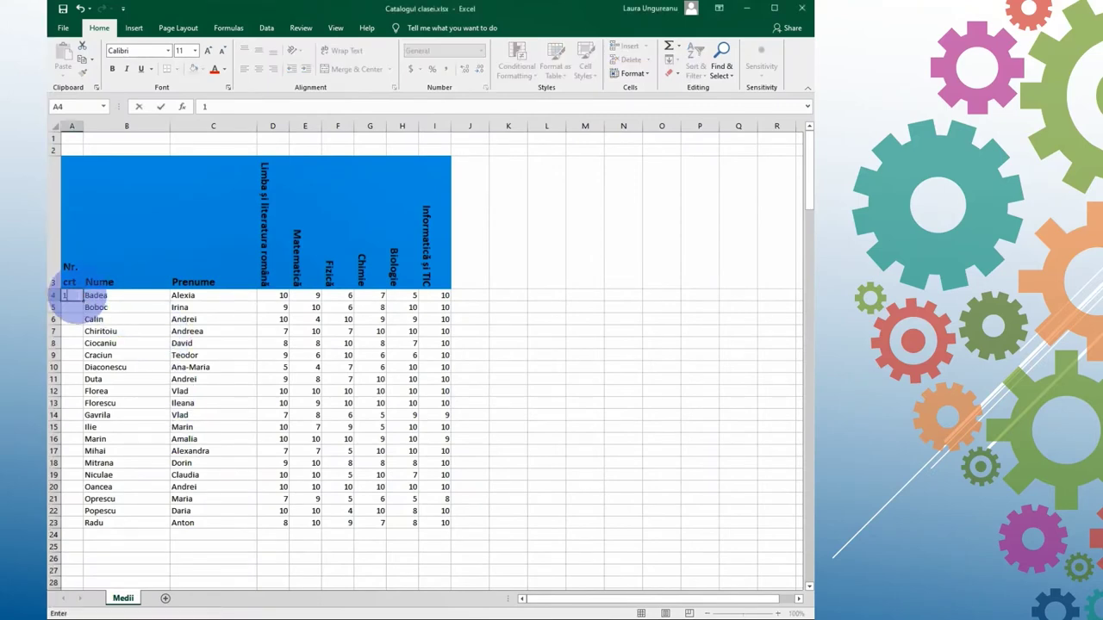
key(Return)
text(2)
key(Return)
drag(74, 293, 85, 523)
mouse_move(95, 617)
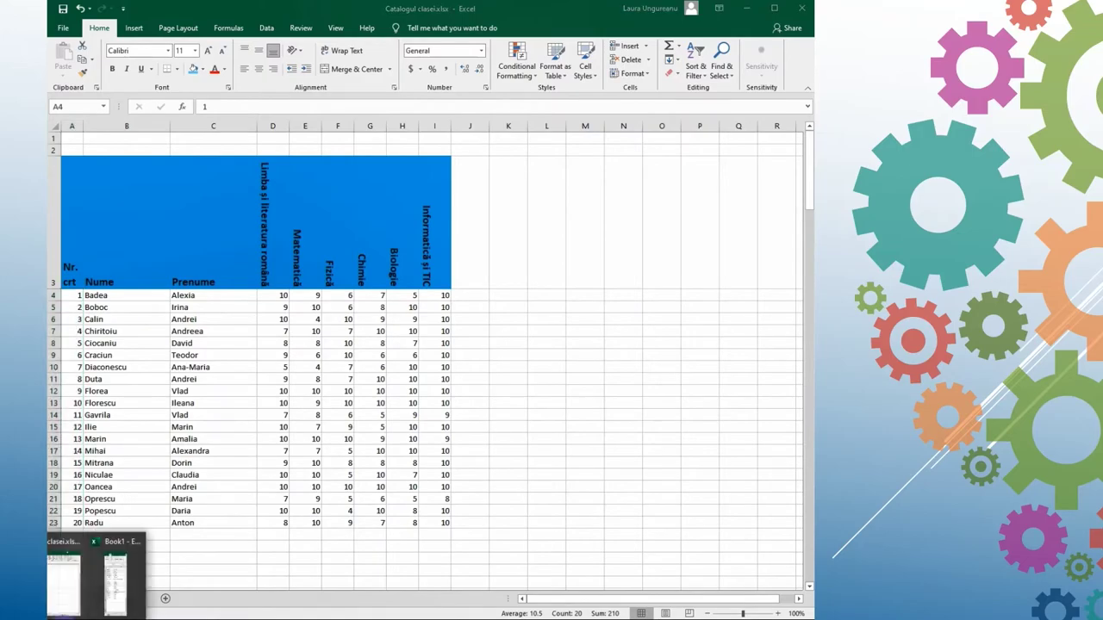
key(Escape)
click(65, 64)
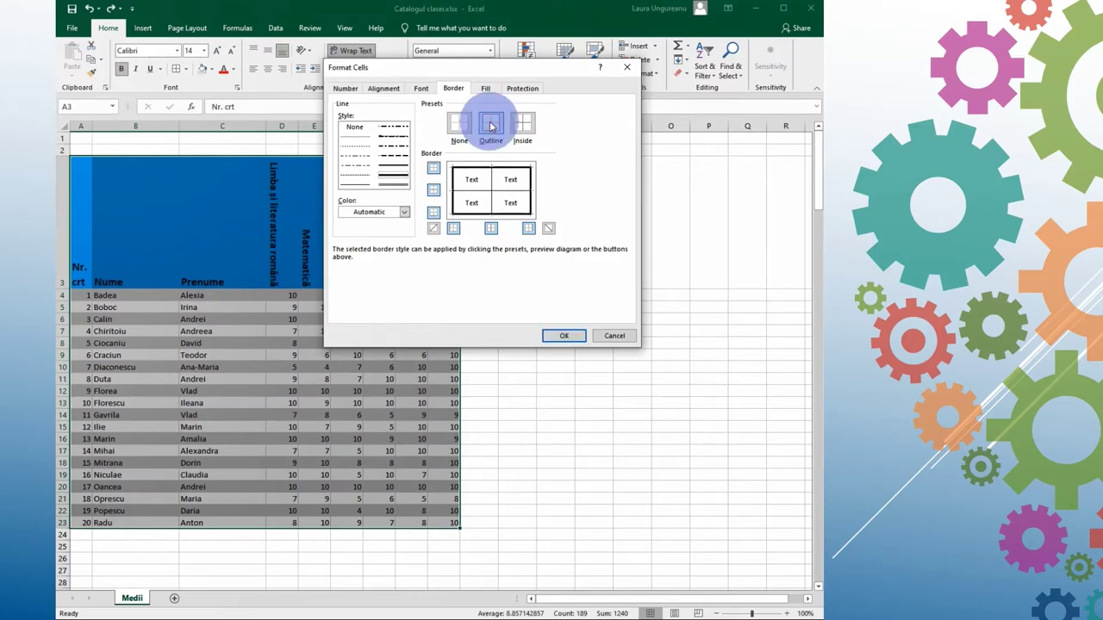
Step: Deselect the table to view its thick outer border, thin inside lines and grey row shading
click(556, 334)
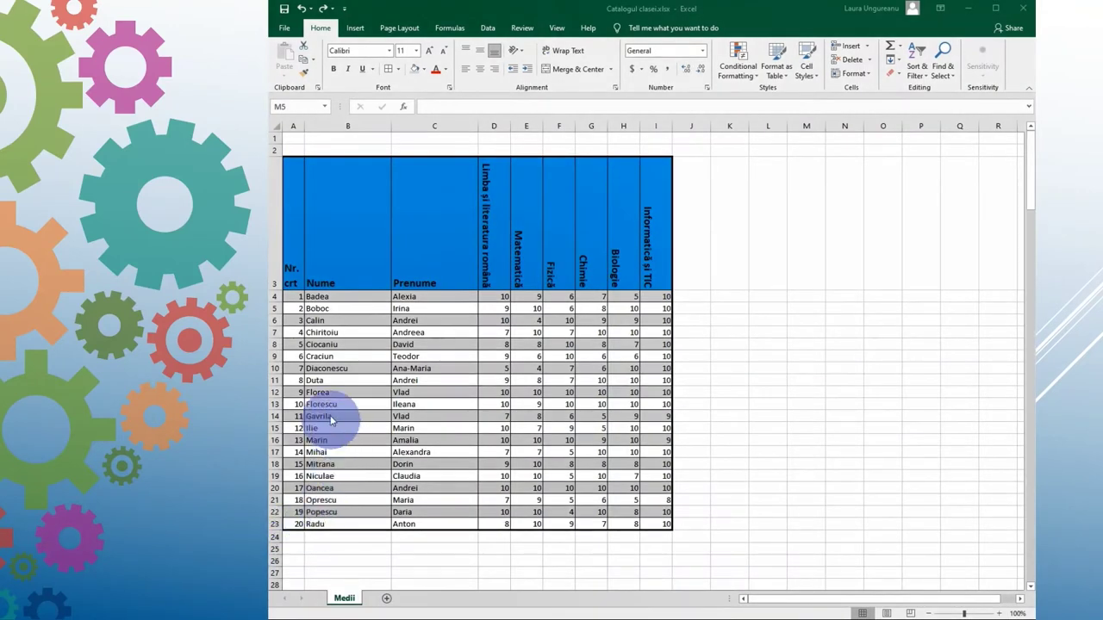
Step: Format the surname and first-name cells B4:C23 as Text
click(316, 294)
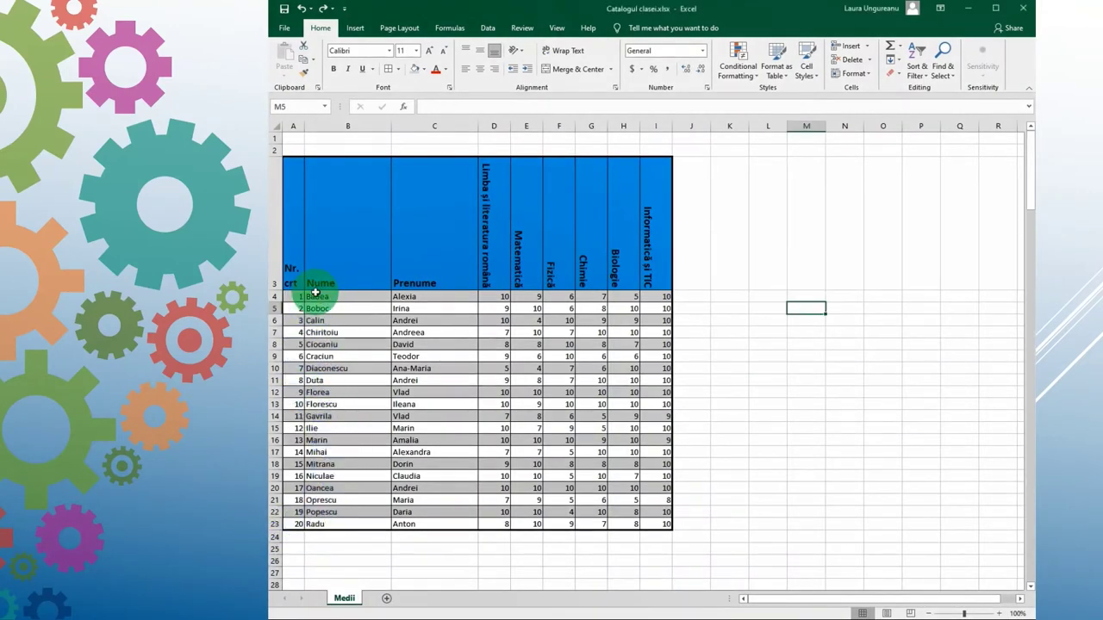
drag(317, 295, 443, 523)
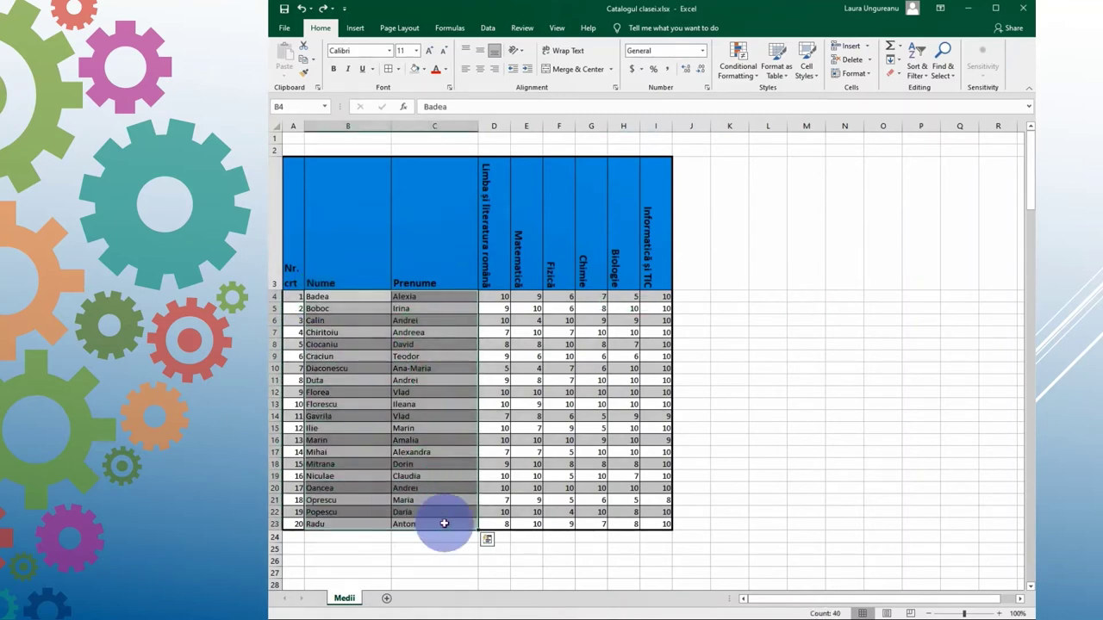
click(840, 76)
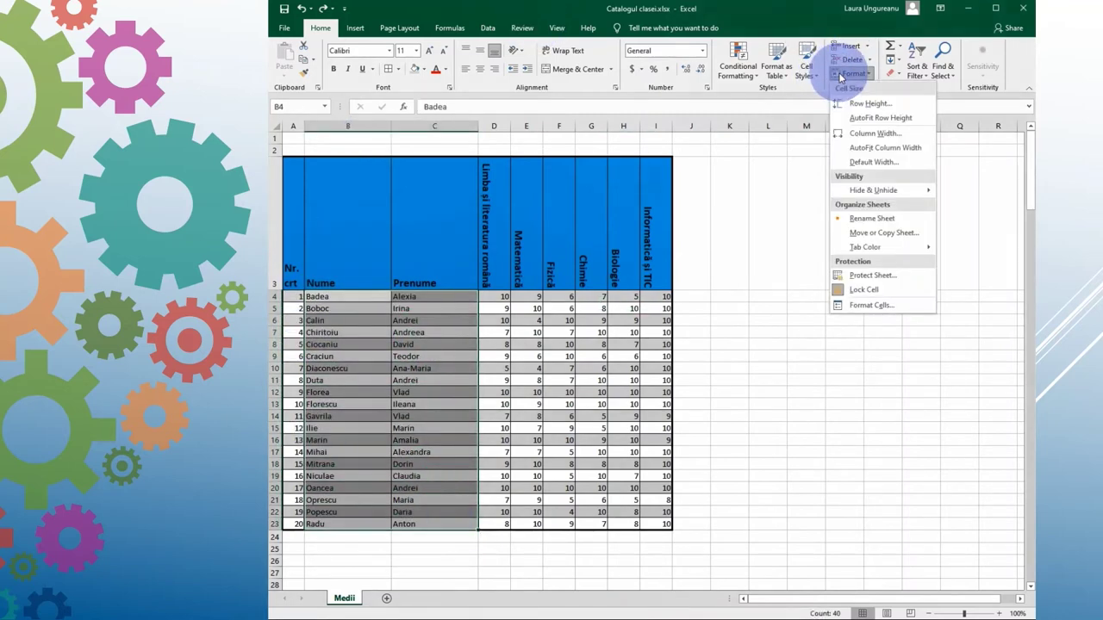
click(861, 309)
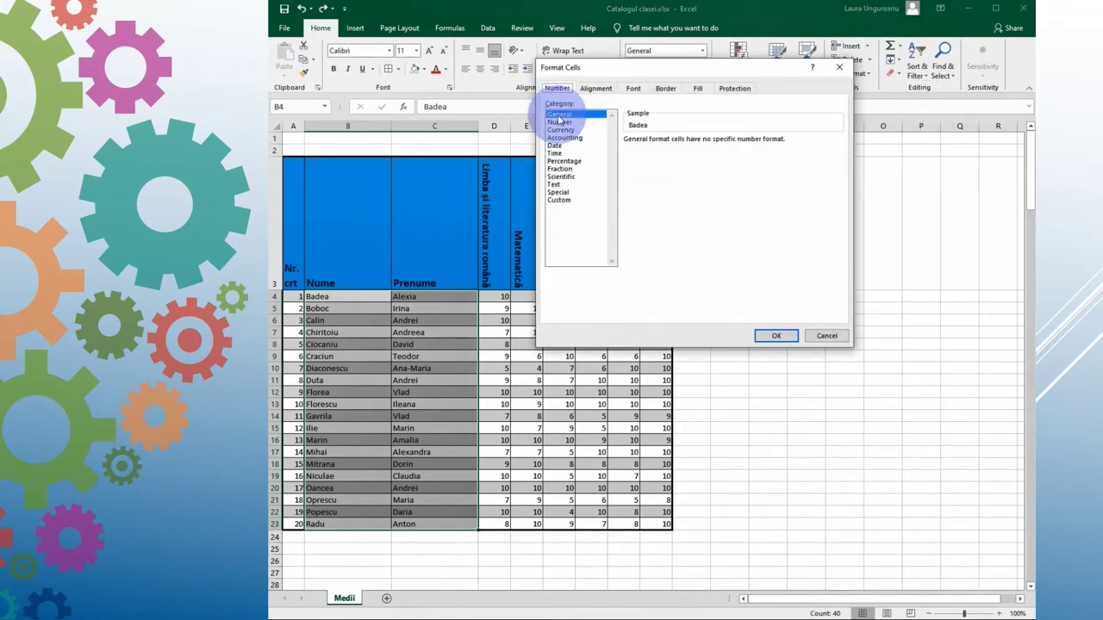
click(562, 184)
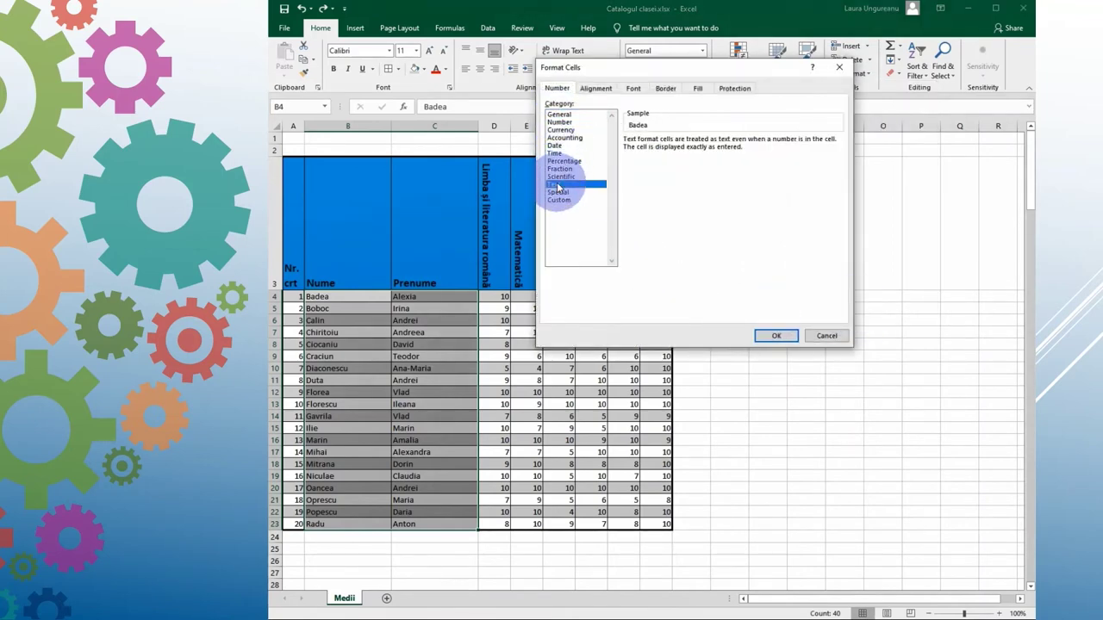
click(781, 335)
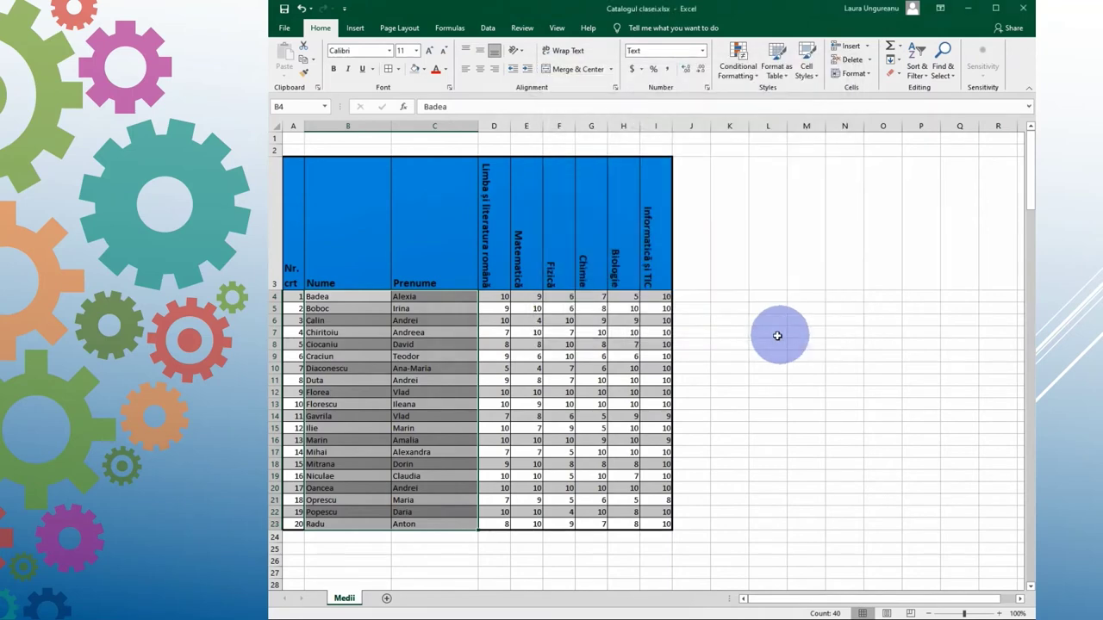
Step: Format the grades D4:I23 as Number with 0 decimal places
click(504, 296)
drag(504, 296, 648, 523)
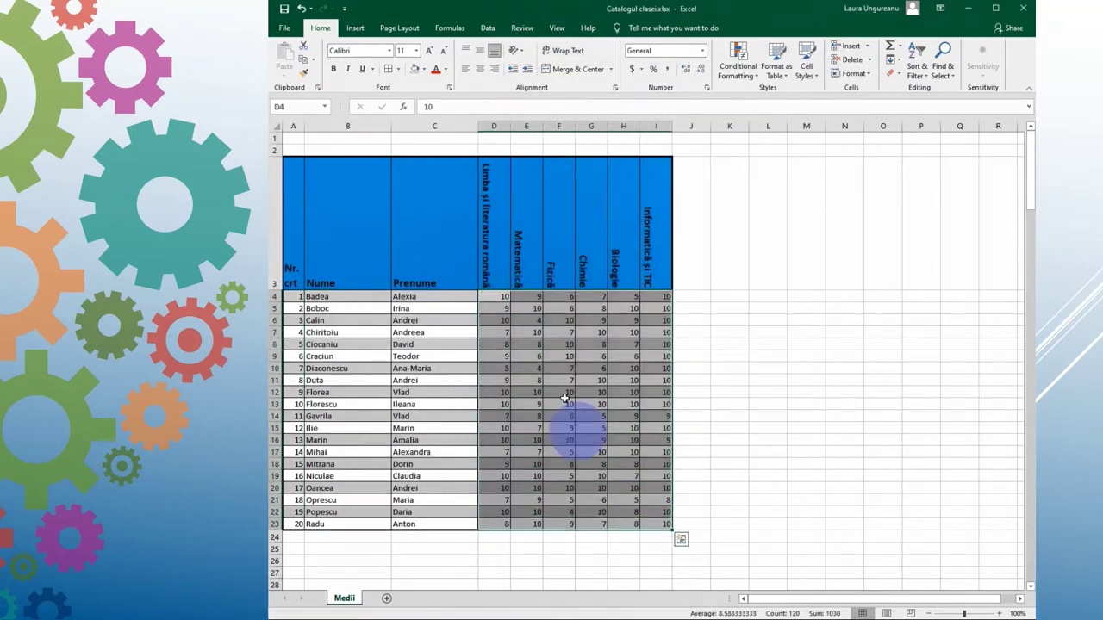
click(858, 74)
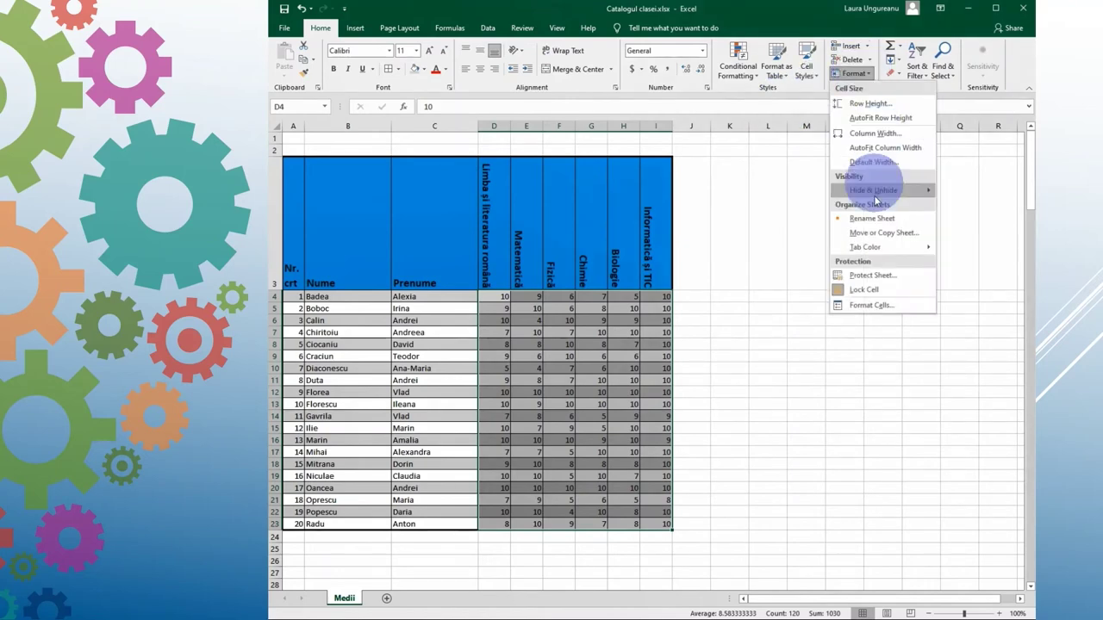
click(866, 305)
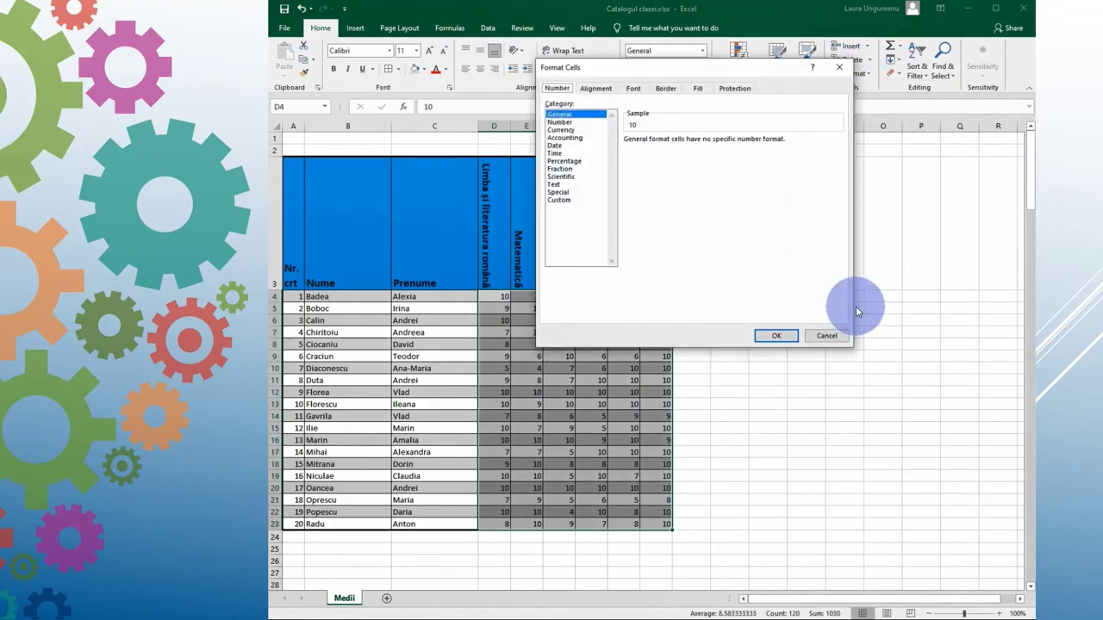
click(559, 122)
click(704, 145)
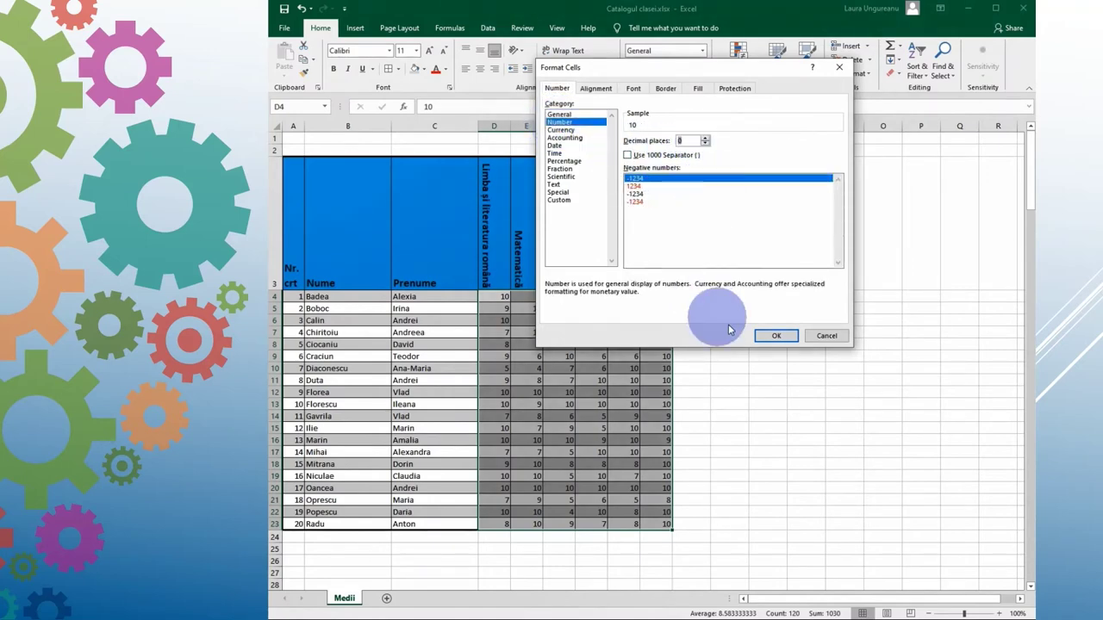
click(774, 337)
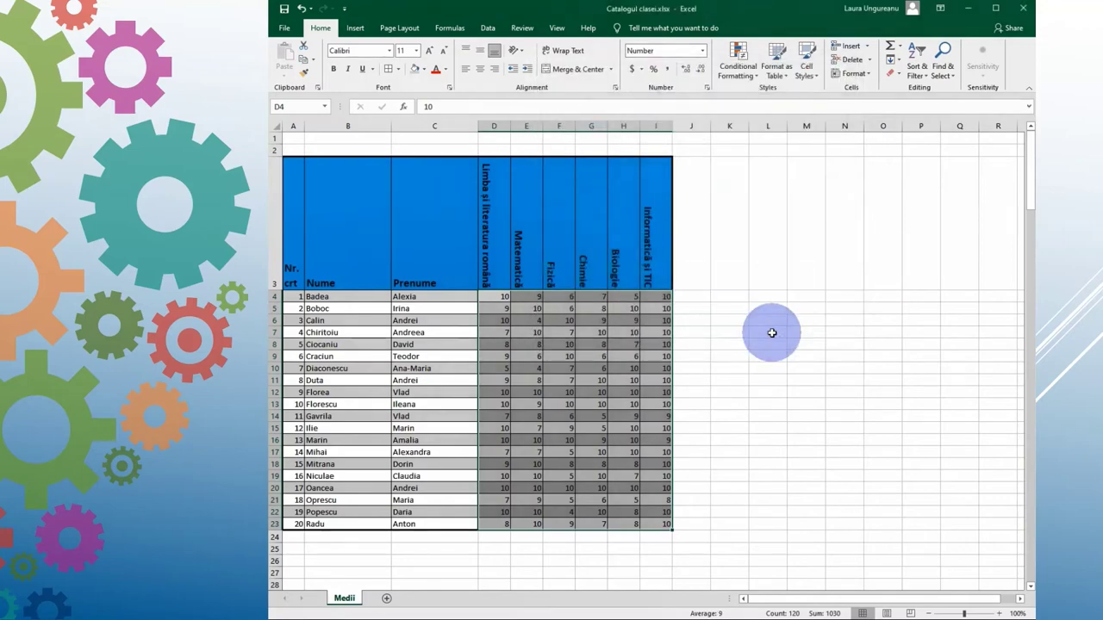
click(399, 393)
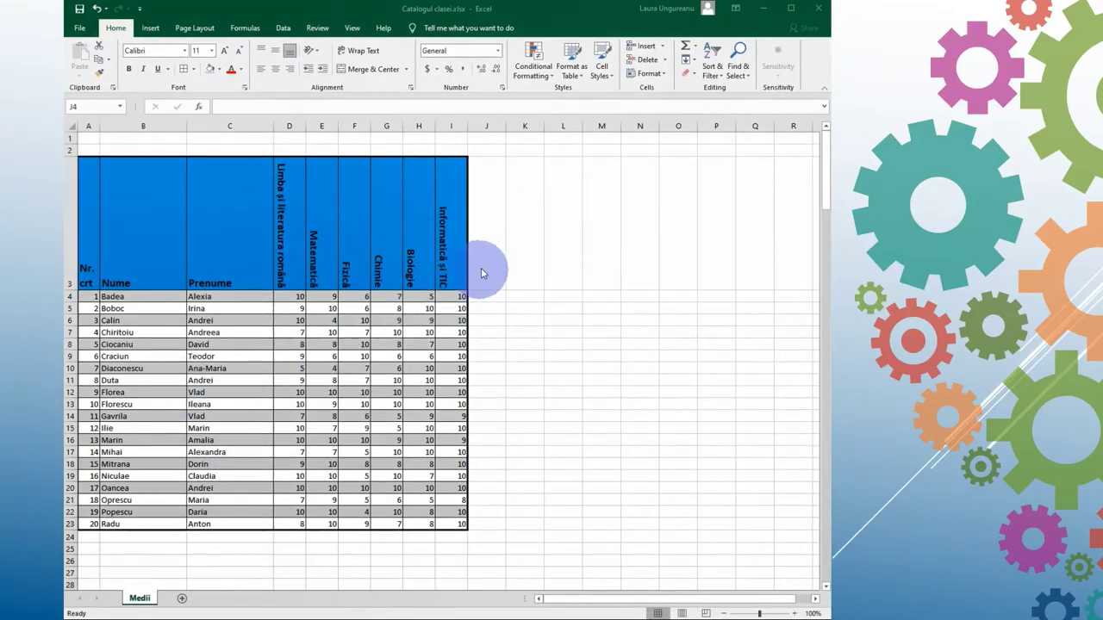
Step: Add the heading 'Media generală' in cell J3
click(481, 268)
click(482, 268)
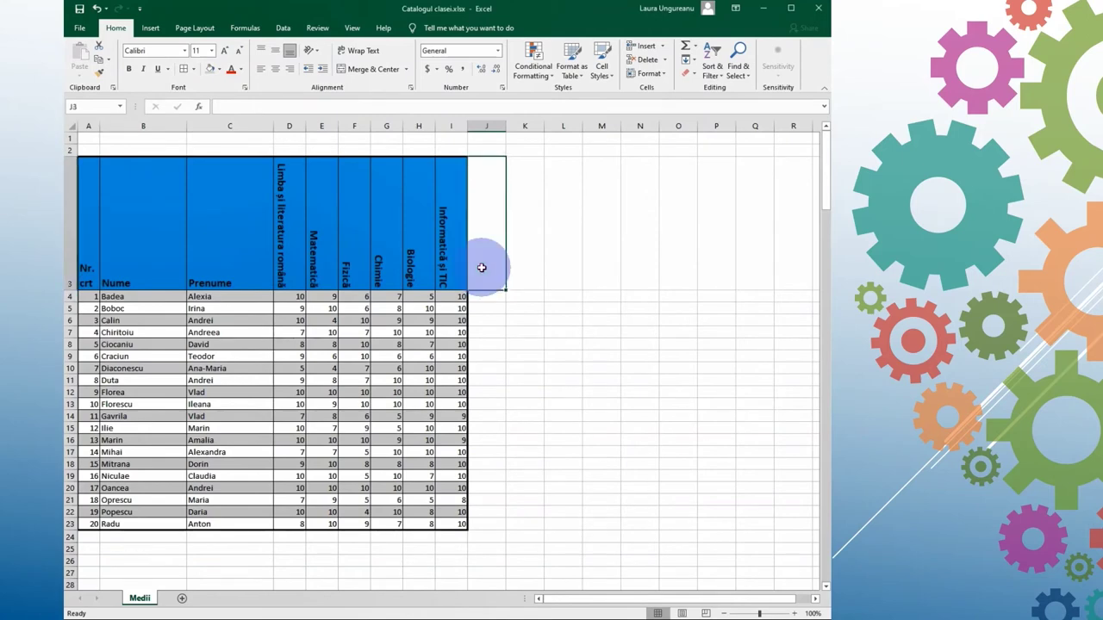
text(Media generală)
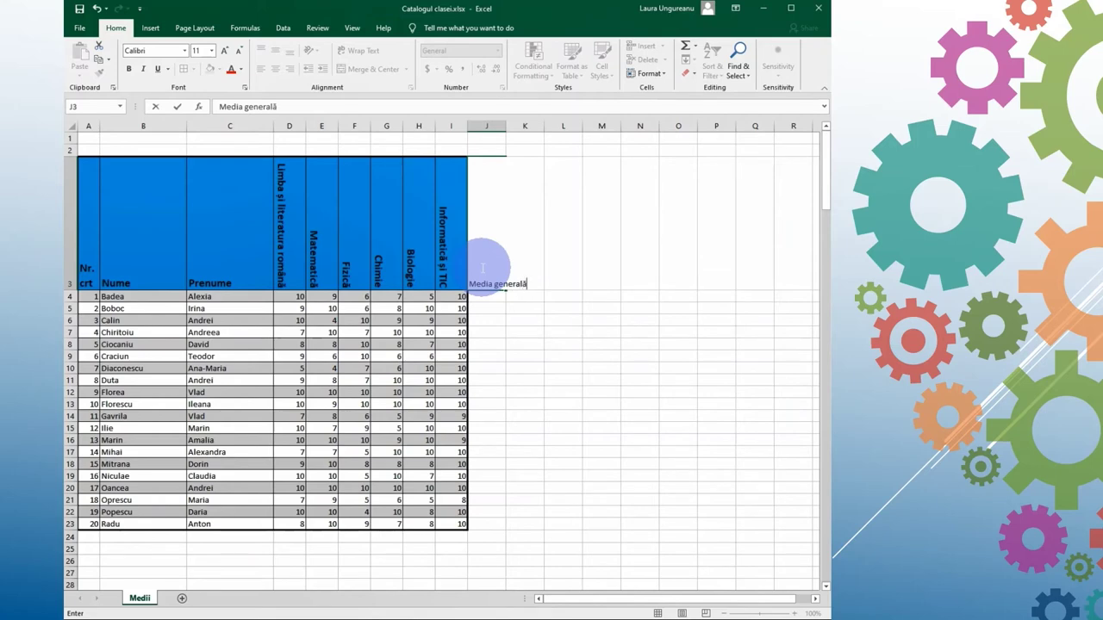
key(Return)
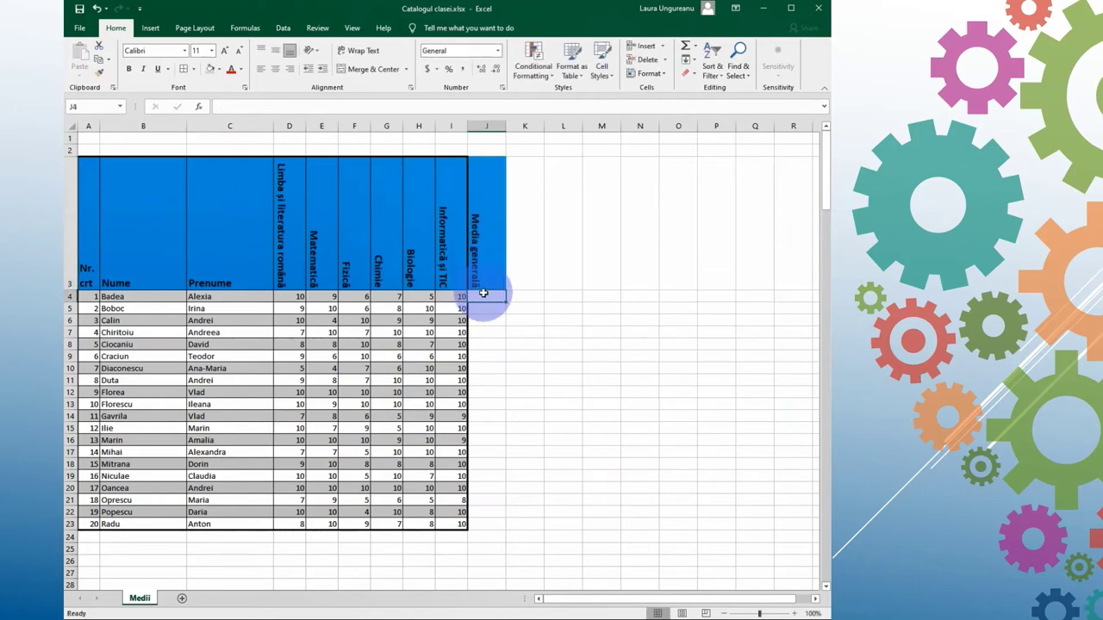
Step: Give J4:J23 thin solid outline and inside borders
drag(483, 294, 485, 523)
click(196, 69)
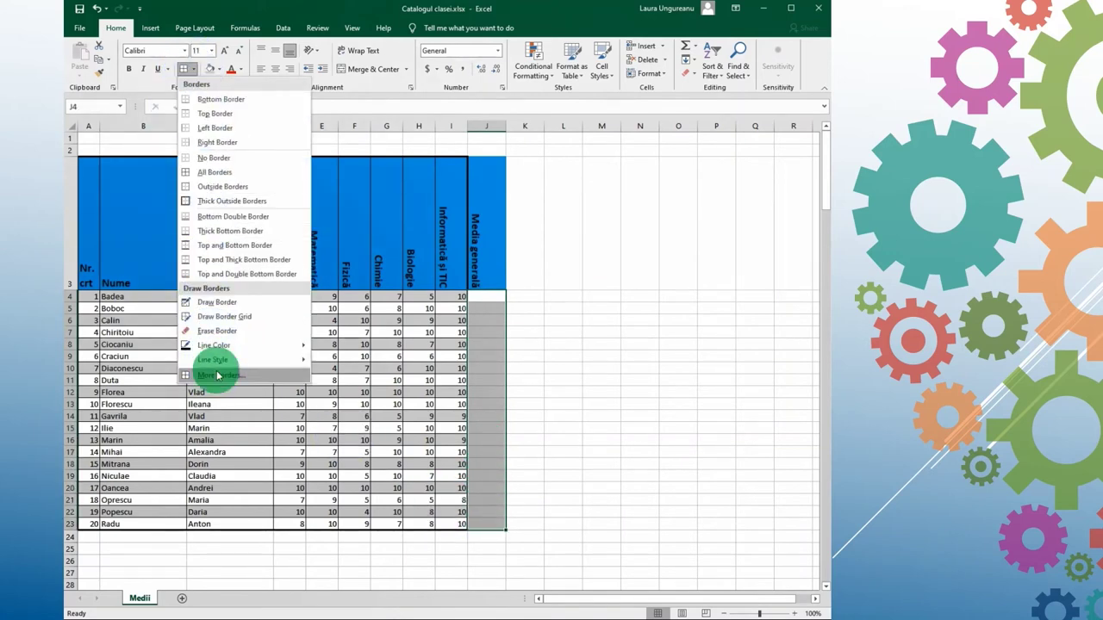
click(218, 375)
click(534, 123)
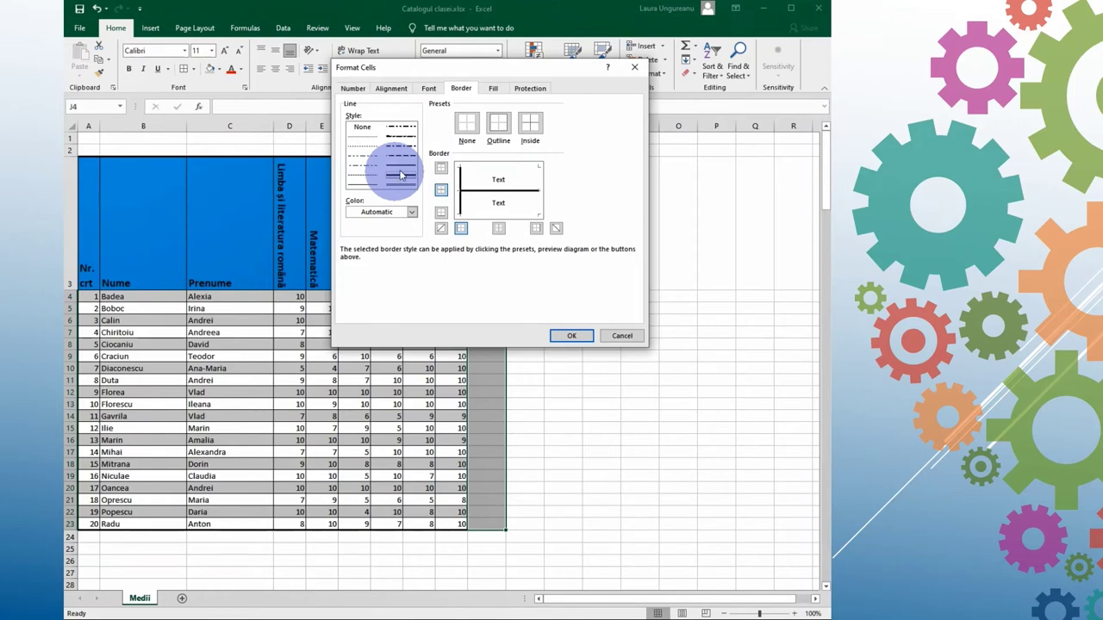
click(500, 123)
click(367, 184)
click(530, 123)
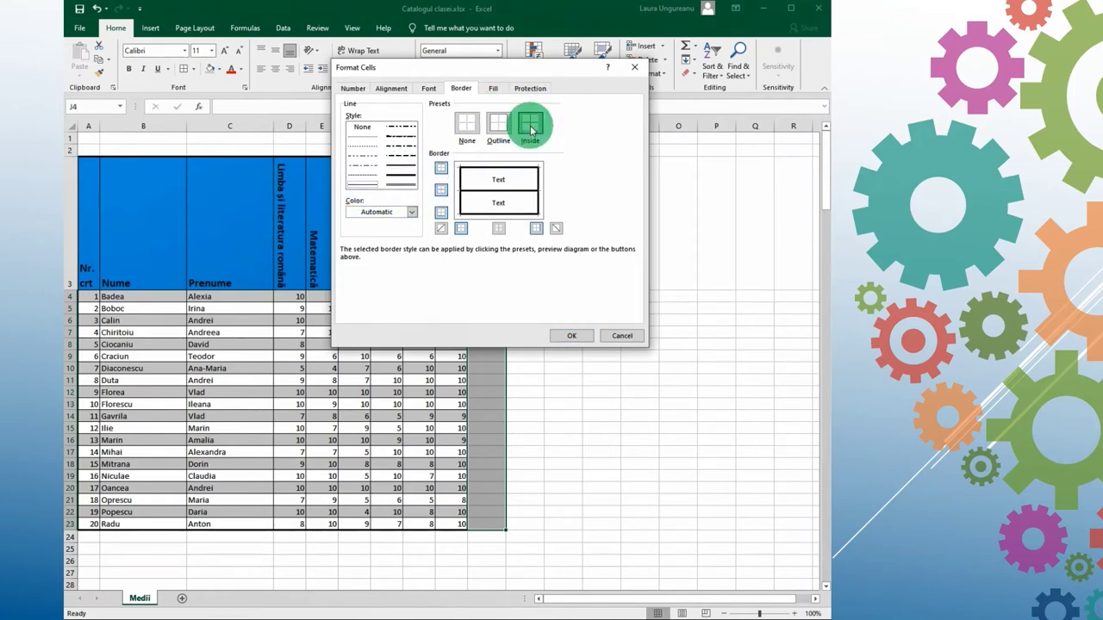
click(573, 336)
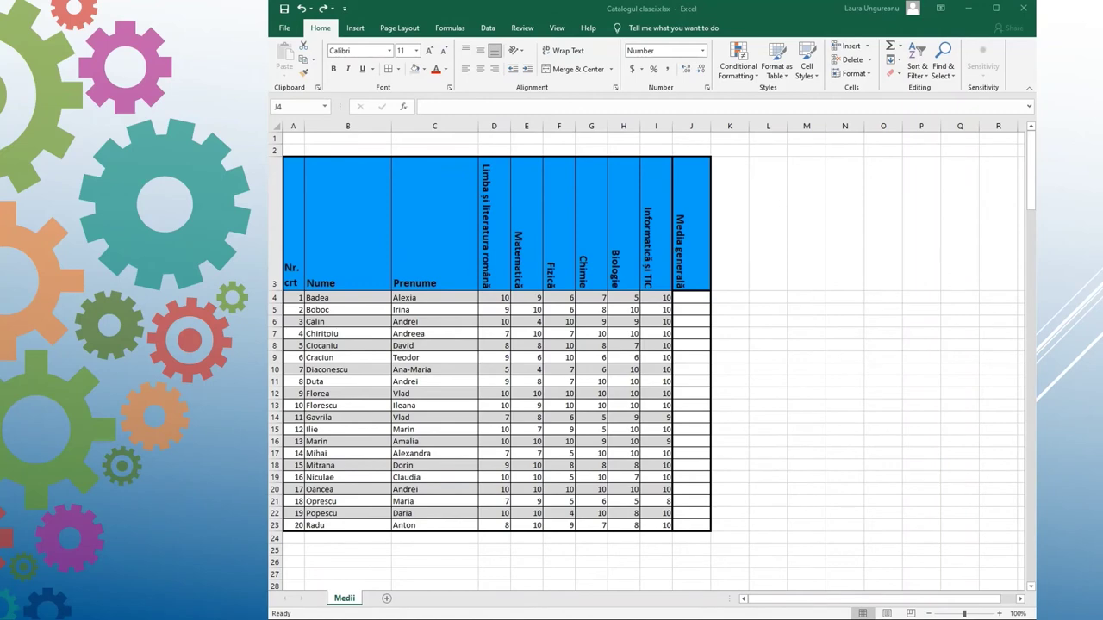
Step: Enter =AVERAGE(D4:I4) in J4 and paste the formula down through J23
click(682, 298)
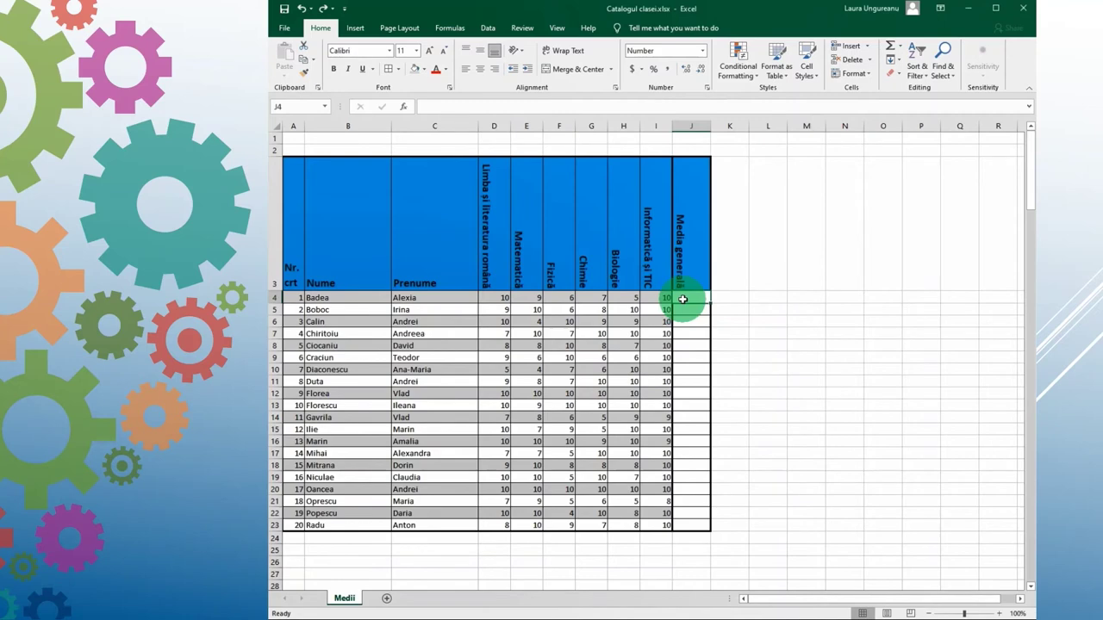
text(=av)
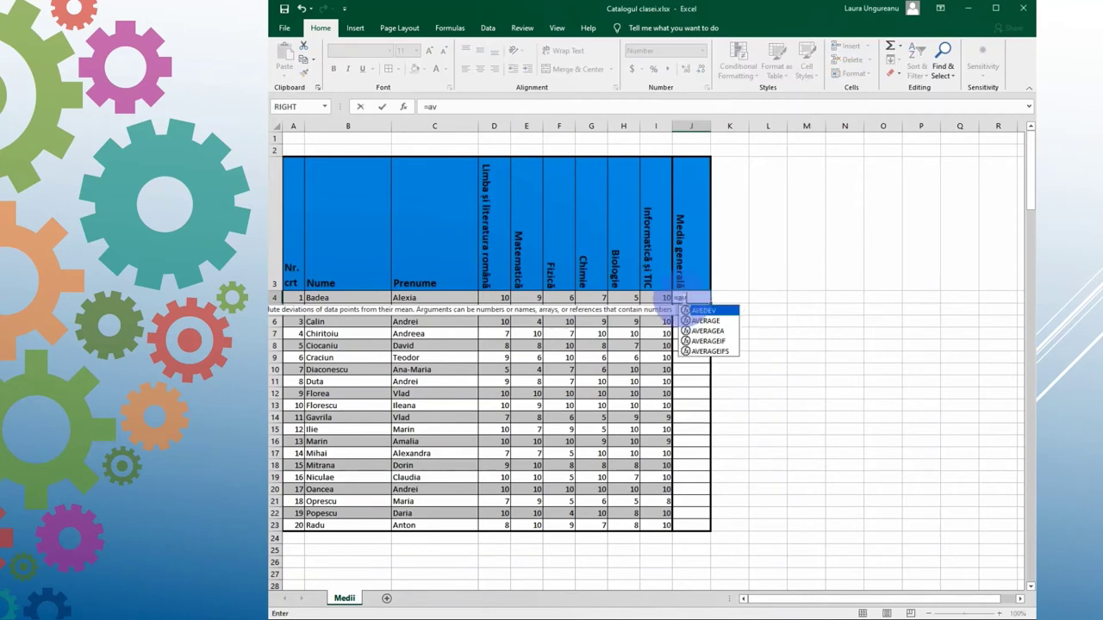
text(erage()
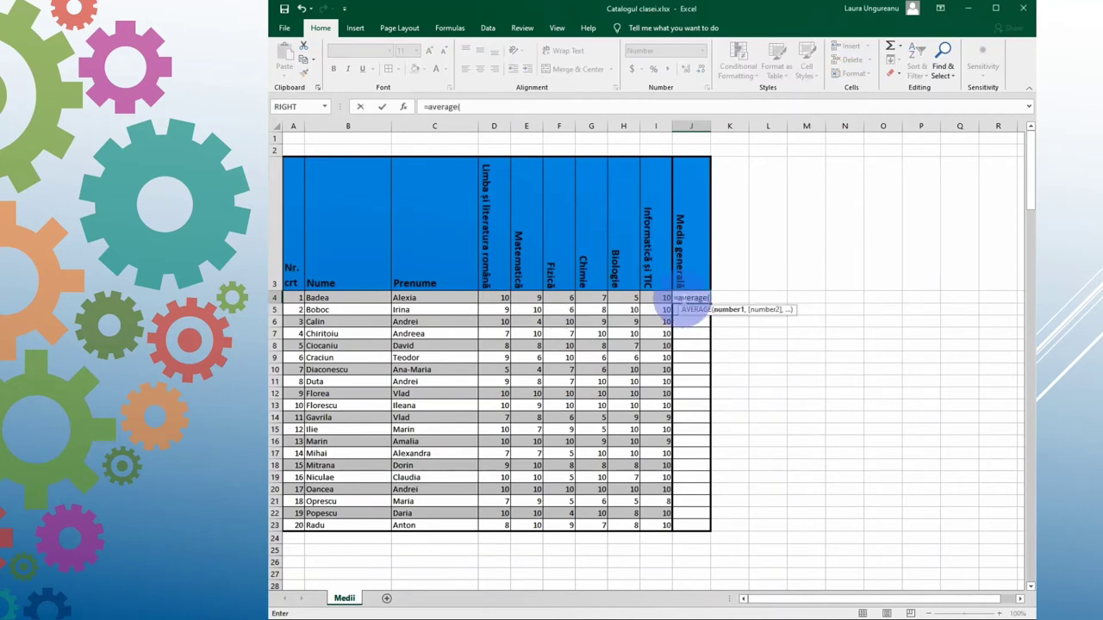
text(d4:i4)
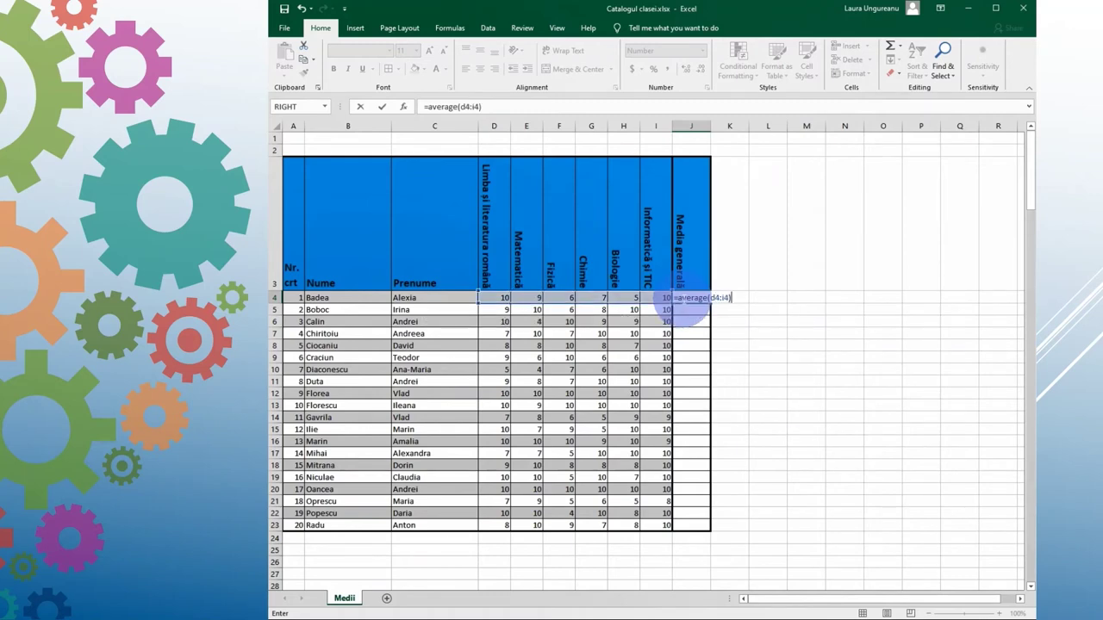
key(Return)
right_click(682, 298)
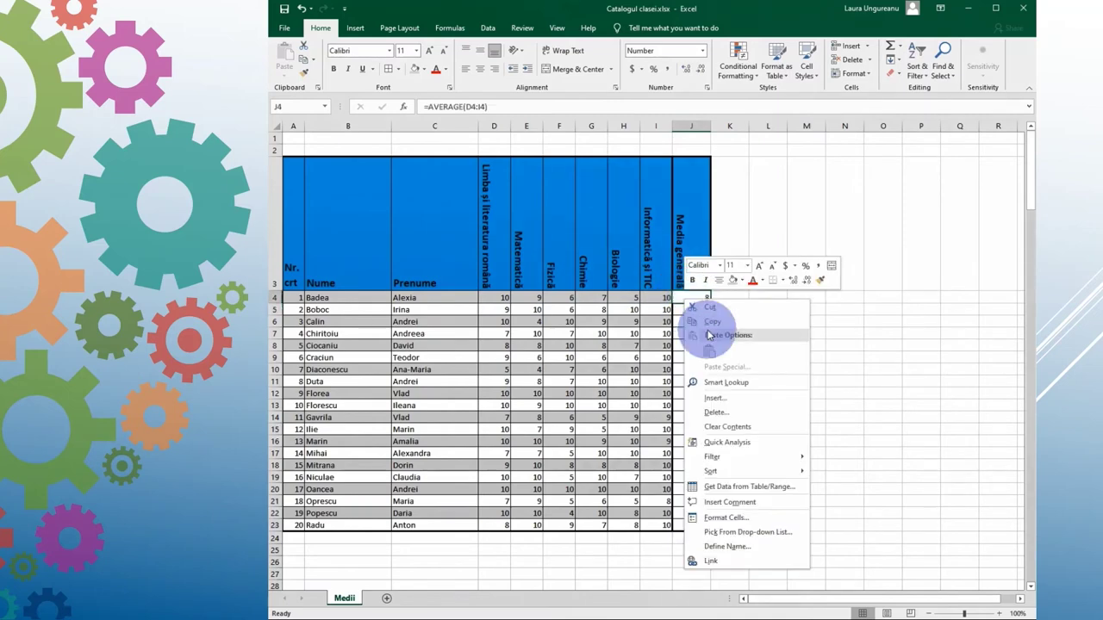
click(689, 317)
mouse_move(686, 314)
mouse_down()
mouse_move(696, 339)
mouse_move(694, 528)
mouse_up()
right_click(693, 528)
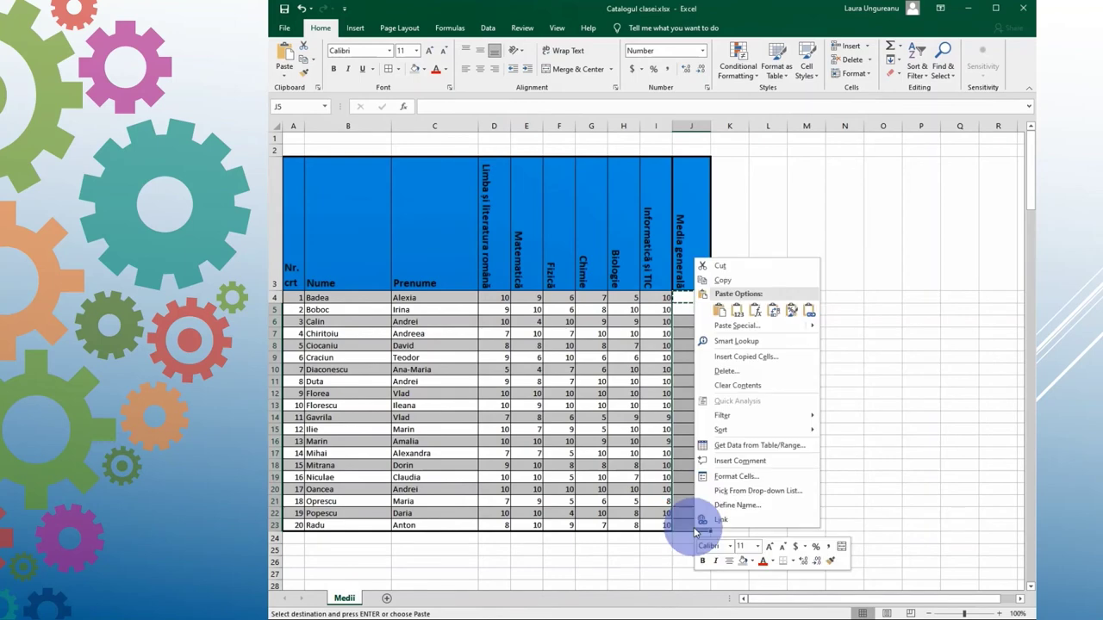
click(754, 310)
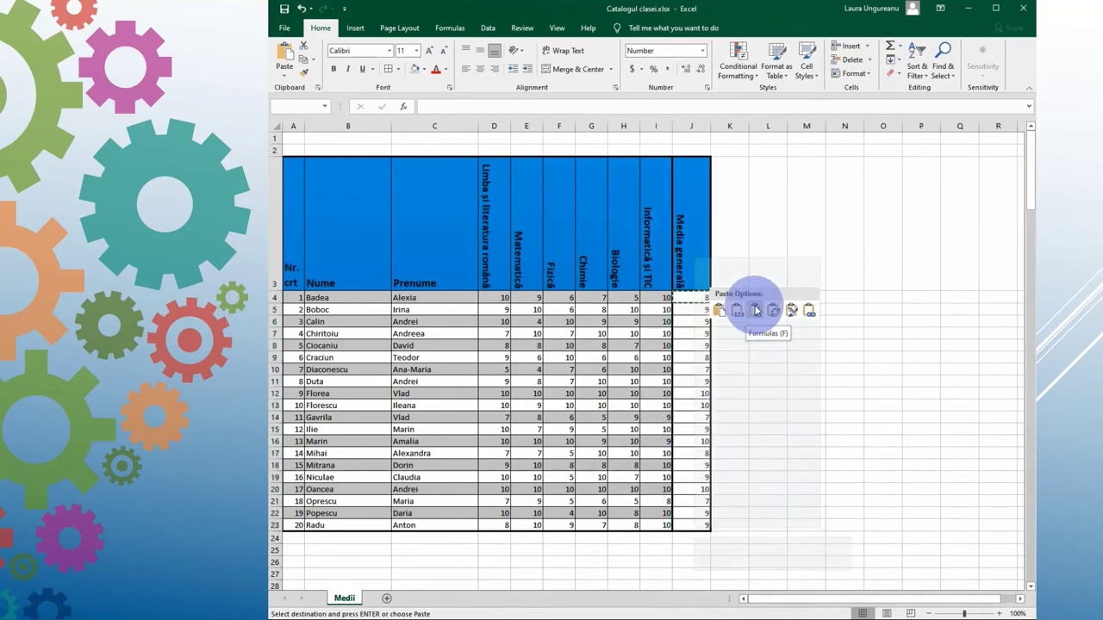
Step: Format the averages J4:J23 as Number with 2 decimal places
drag(701, 298, 689, 526)
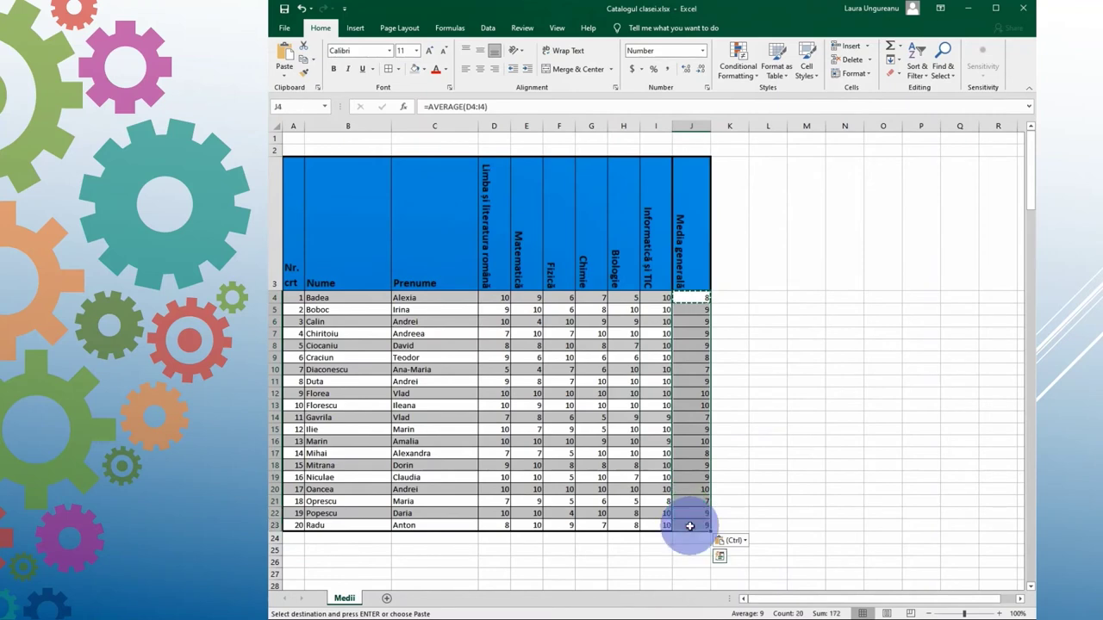
right_click(690, 528)
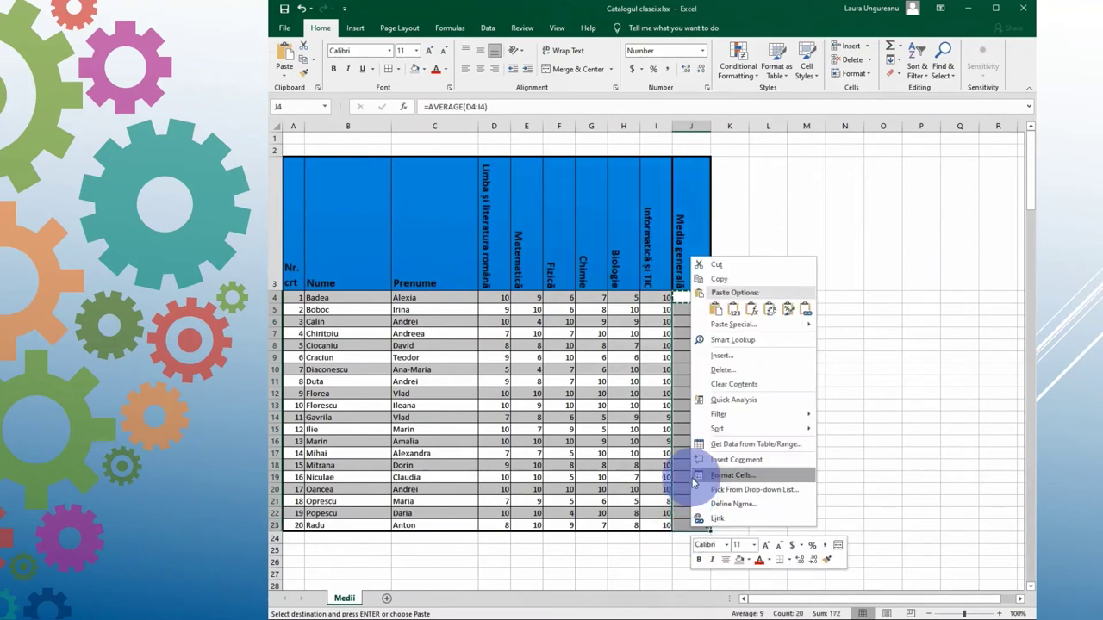
click(727, 476)
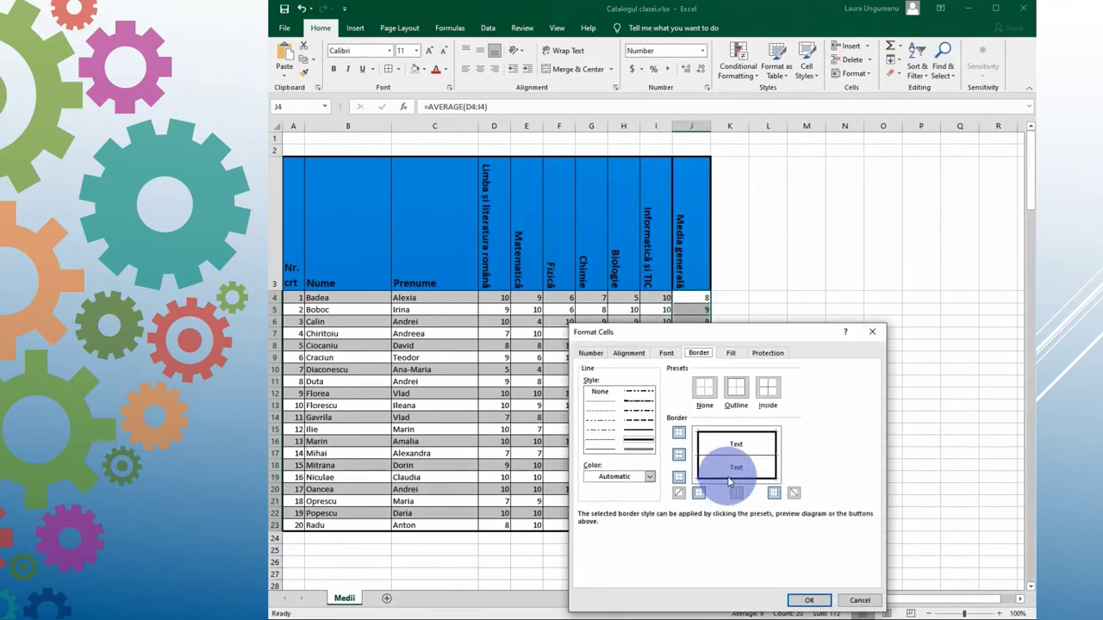
click(589, 353)
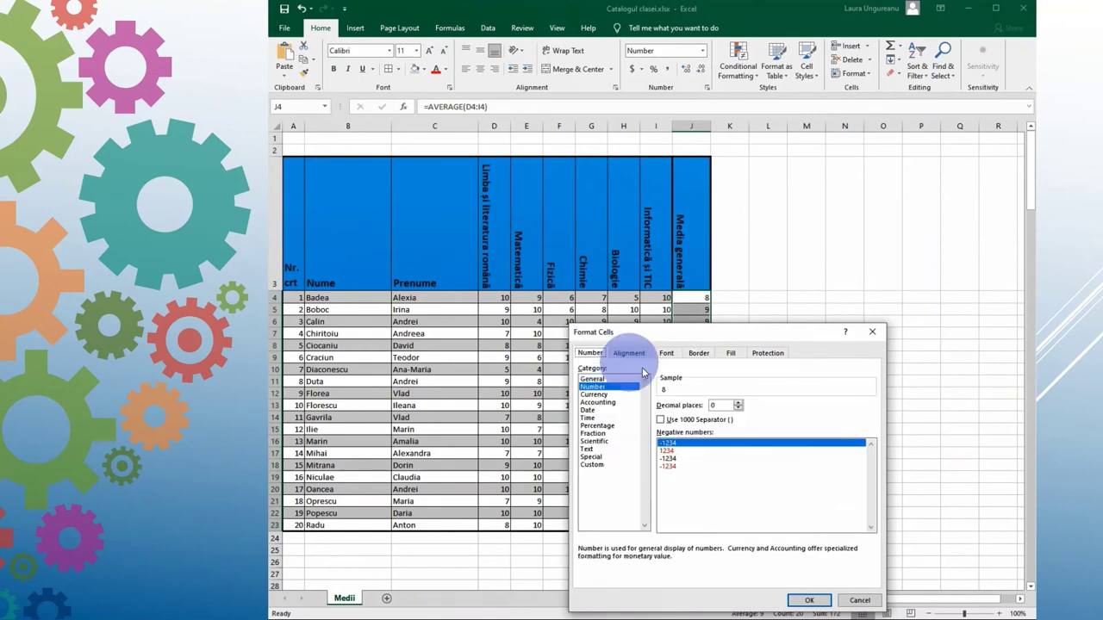
click(738, 403)
click(738, 402)
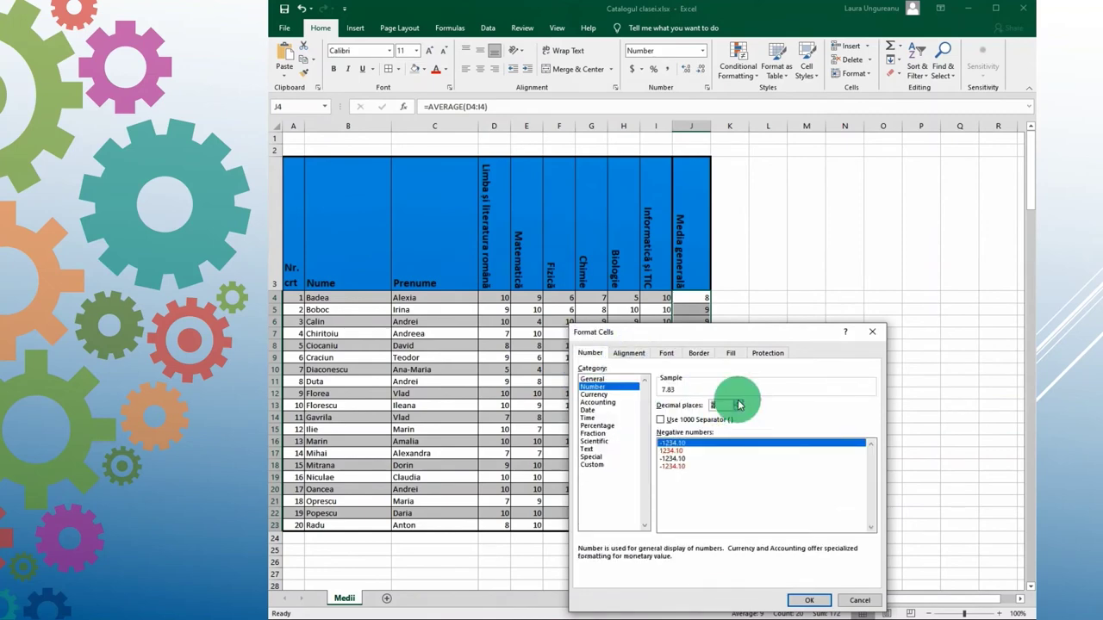
click(810, 600)
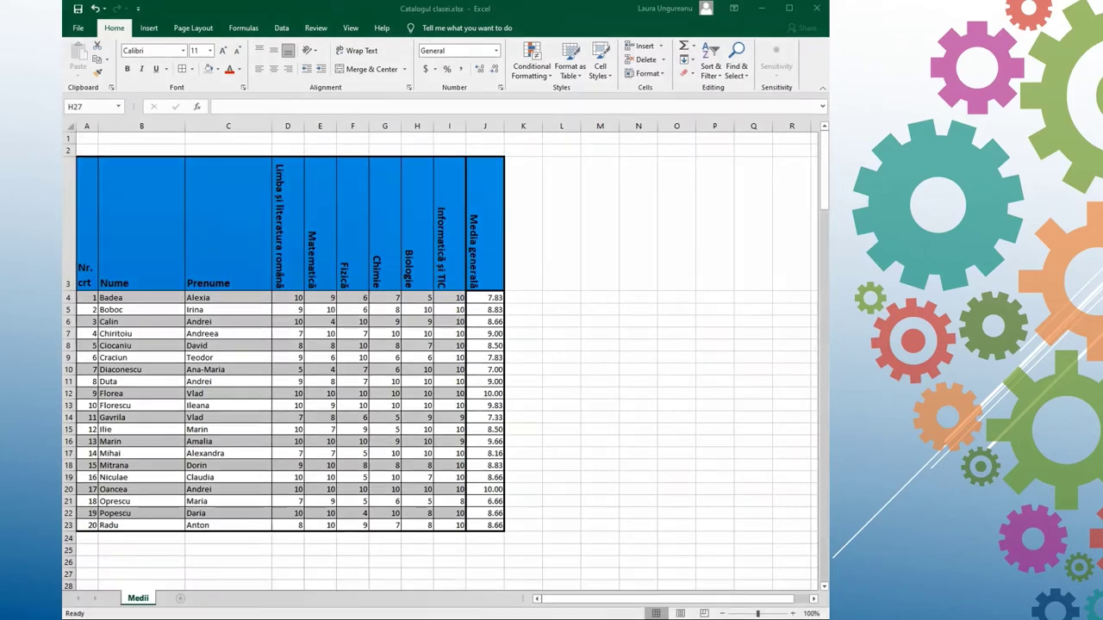
Step: Label H25 'Media generală' and enter =AVERAGE(J4:J23) in J25
click(412, 550)
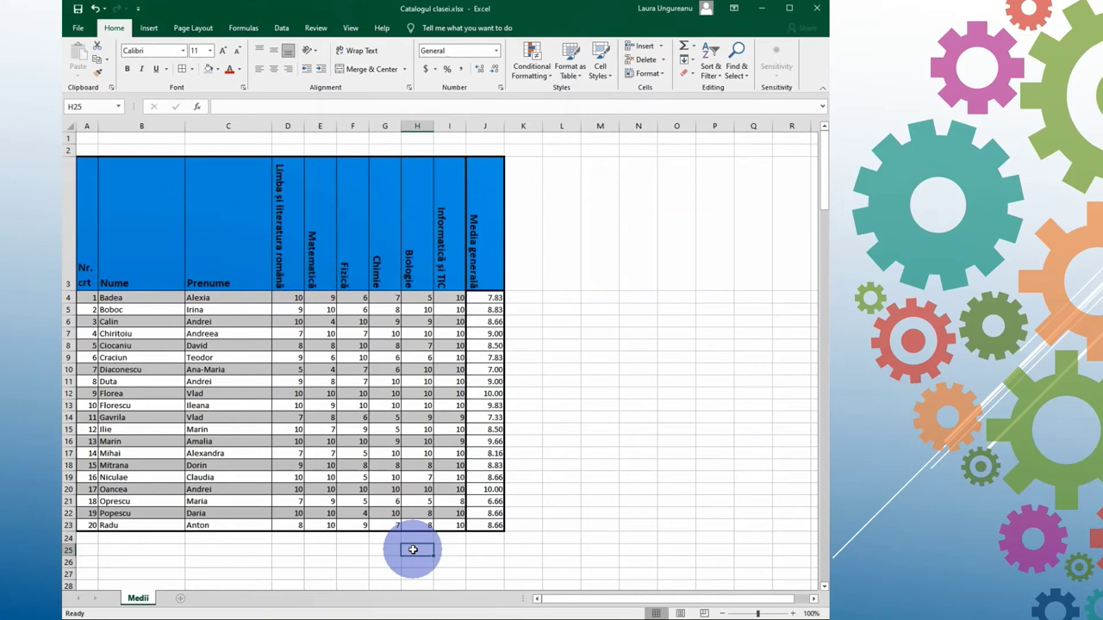
text(Media generală)
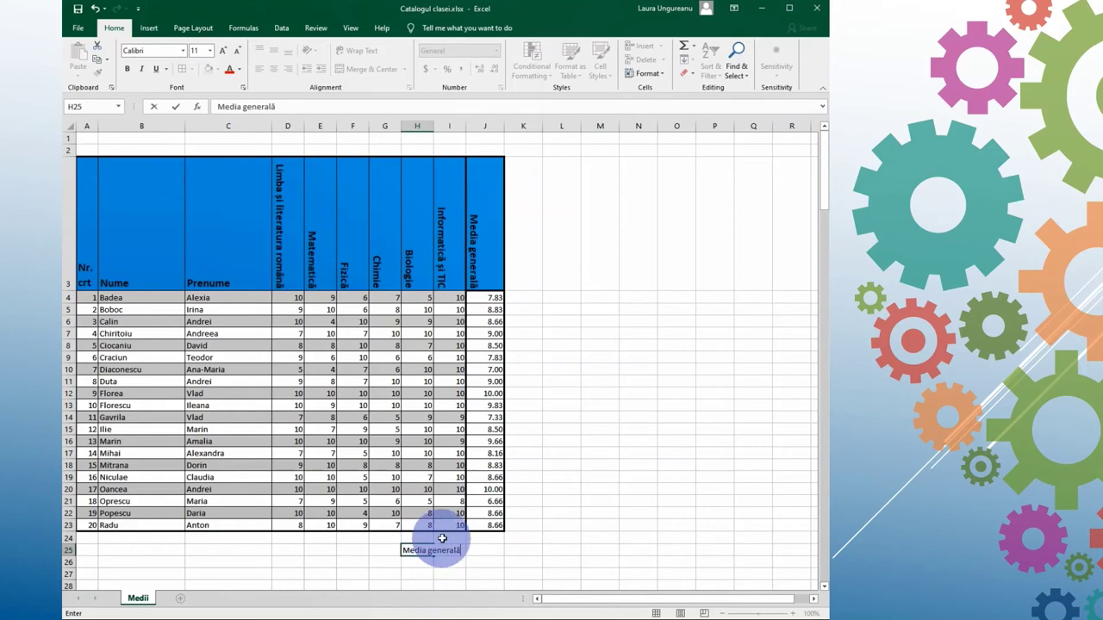
click(479, 551)
text(=)
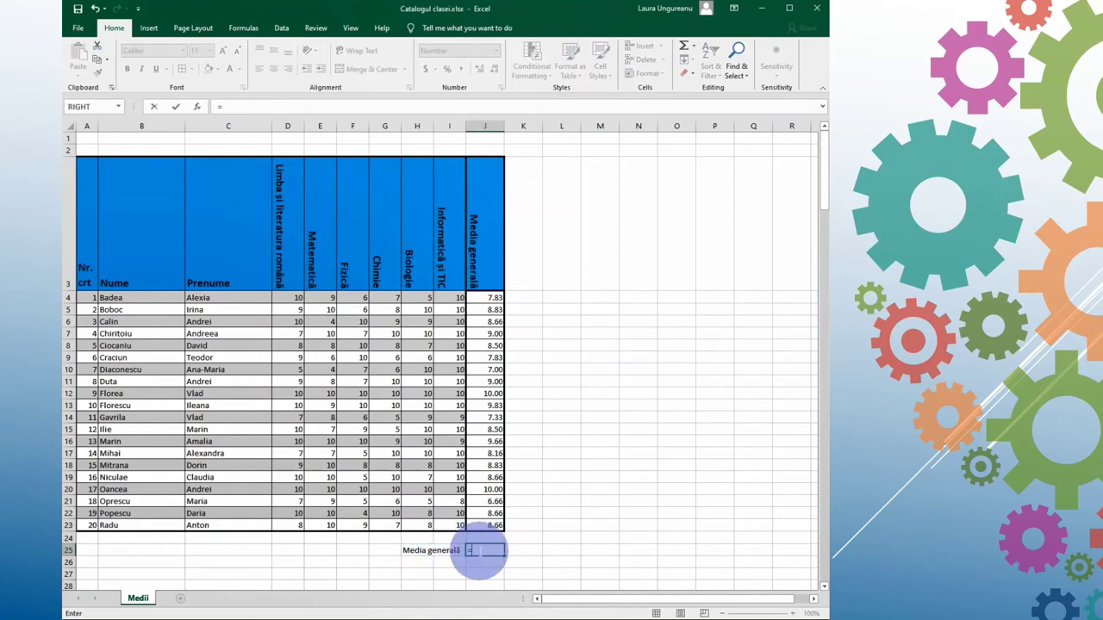
text(average()
drag(485, 300, 474, 524)
text())
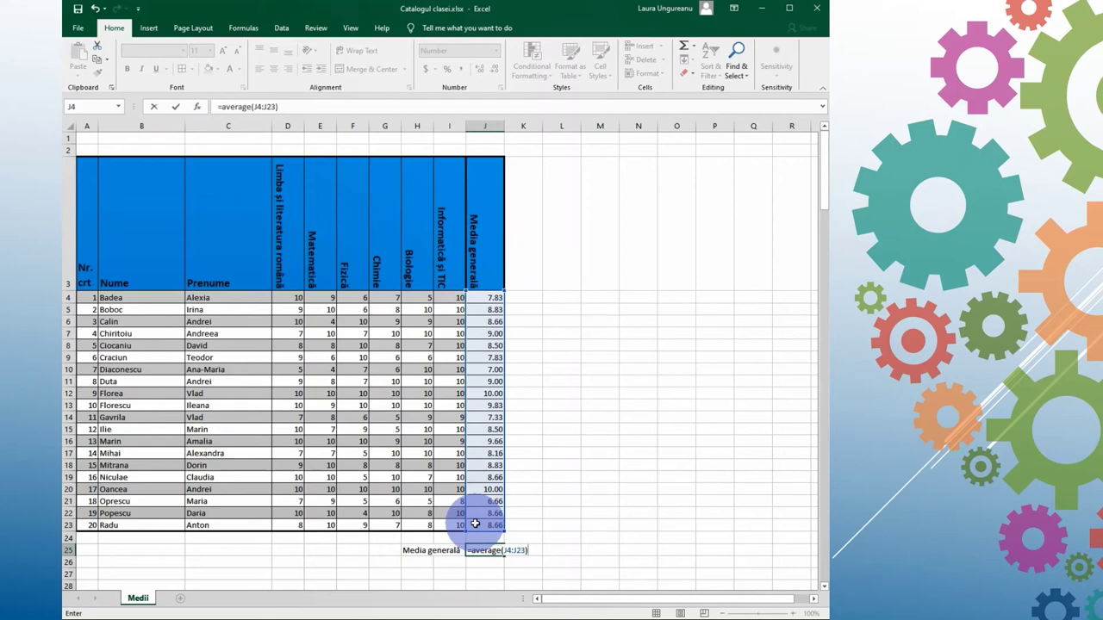
key(Return)
Step: Frame the class-average row H25:J25 with an outline border
click(429, 551)
drag(429, 552, 492, 552)
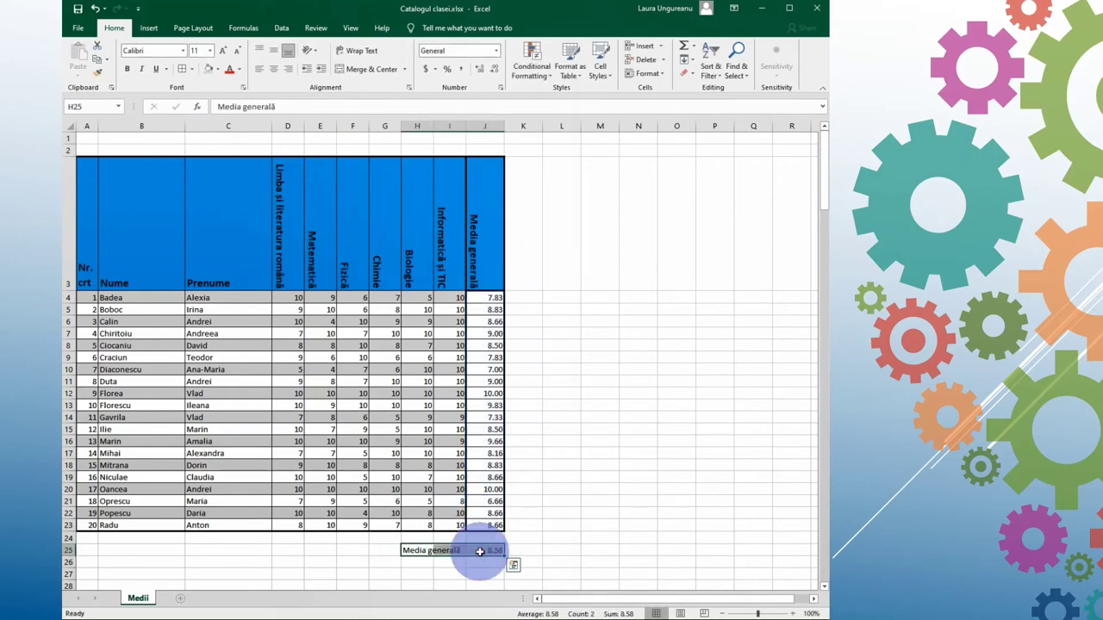
click(194, 72)
click(216, 379)
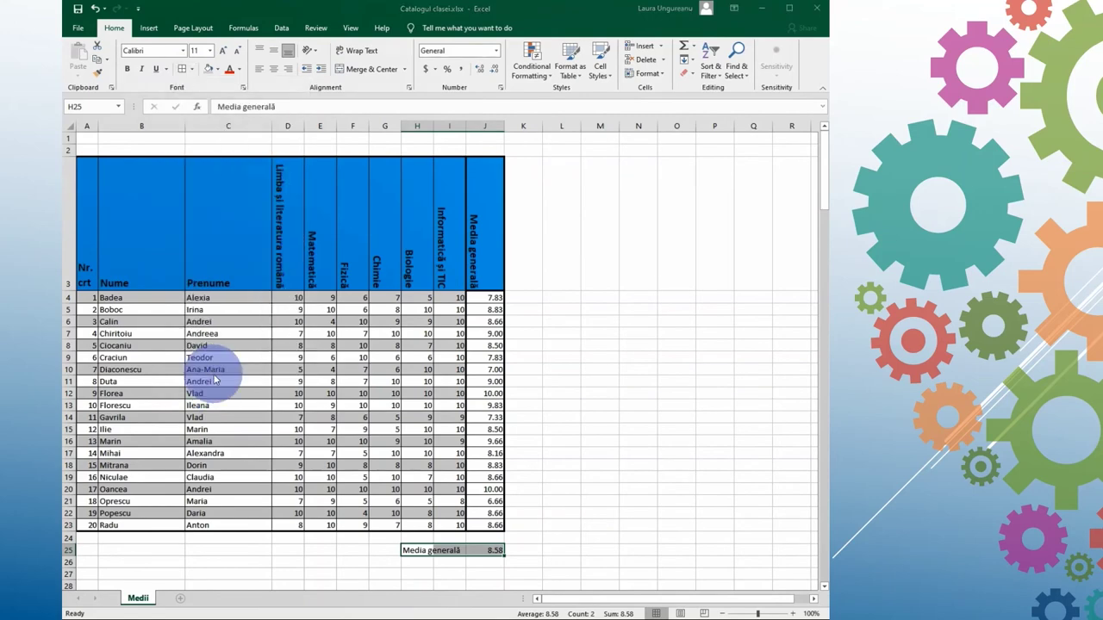
click(398, 178)
click(497, 123)
click(571, 335)
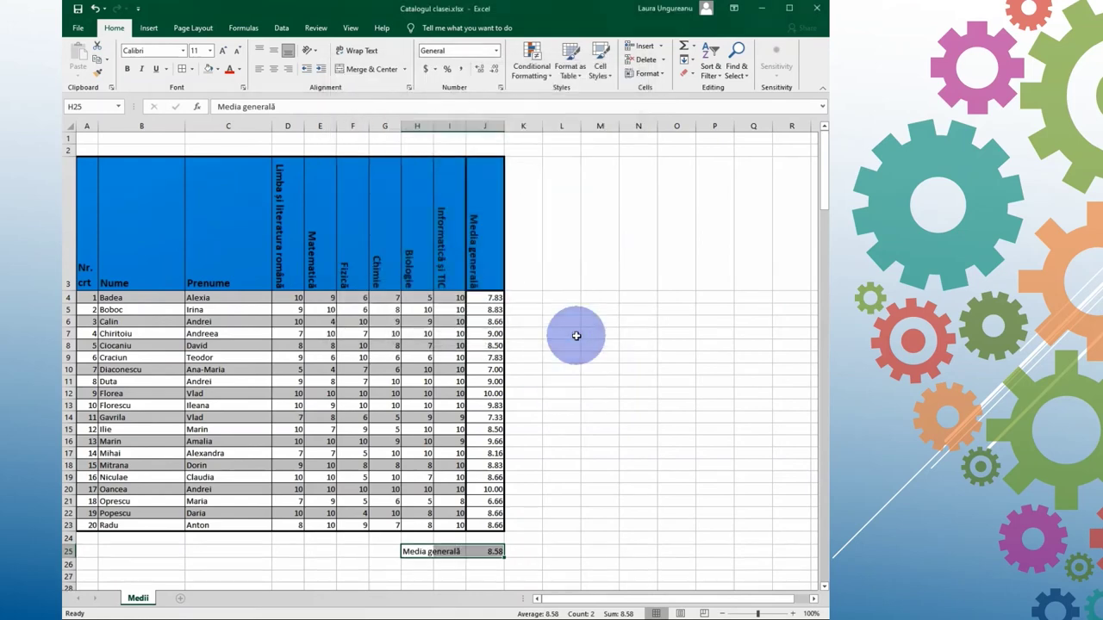
click(602, 537)
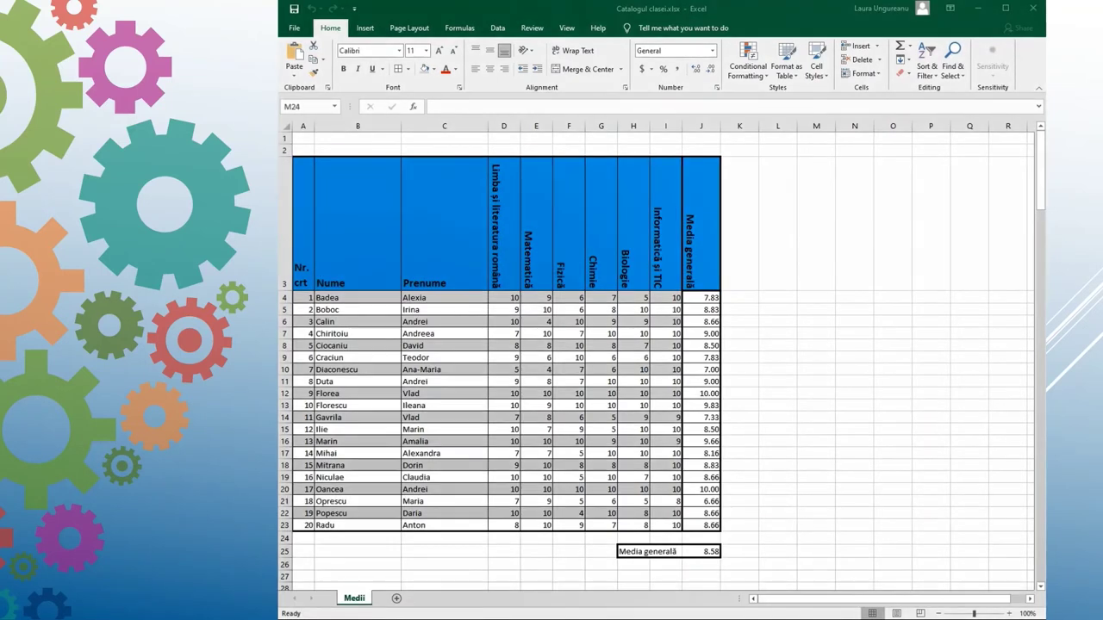
Step: Add a new worksheet and rename it Clasament
click(396, 599)
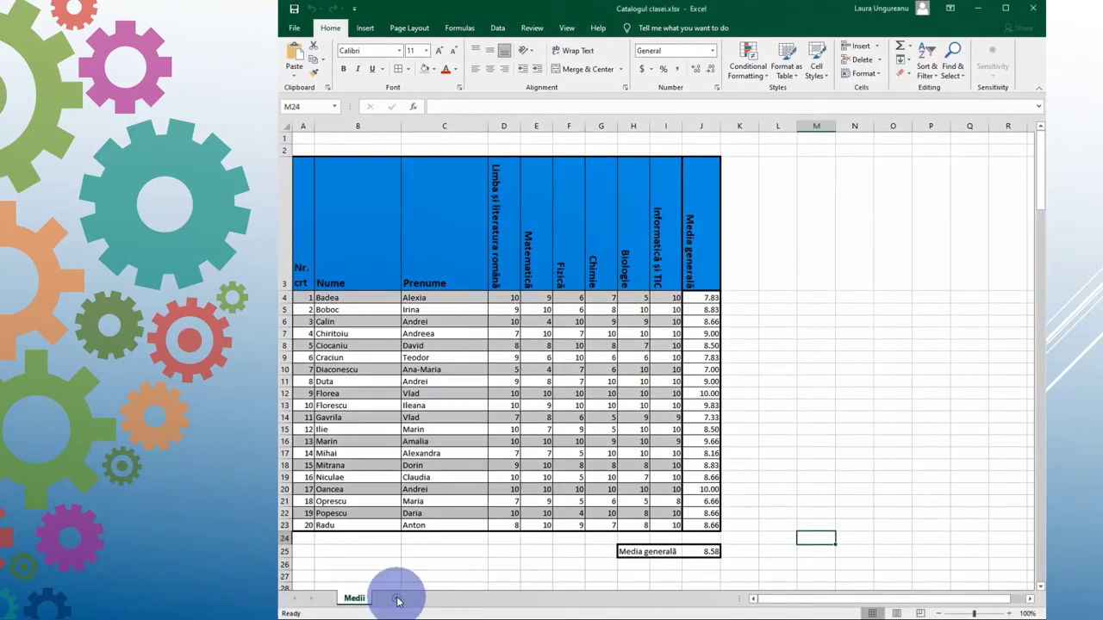
right_click(397, 599)
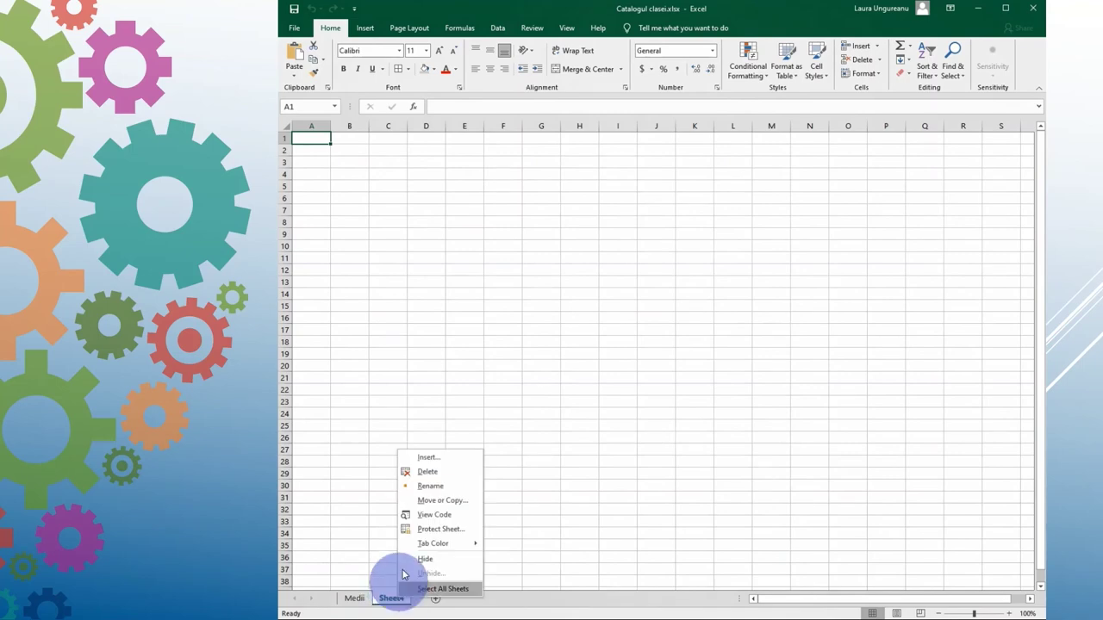
click(424, 486)
text(c)
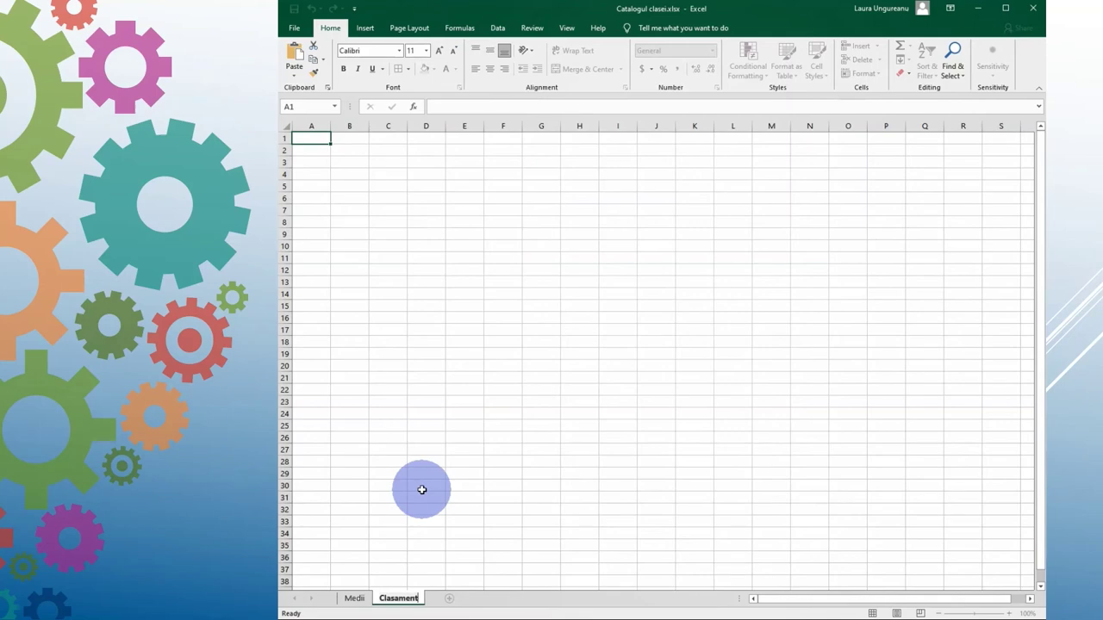
key(Return)
Step: Link A3 to =Medii!A3 and fill the link across A3:C23
click(311, 163)
text(=)
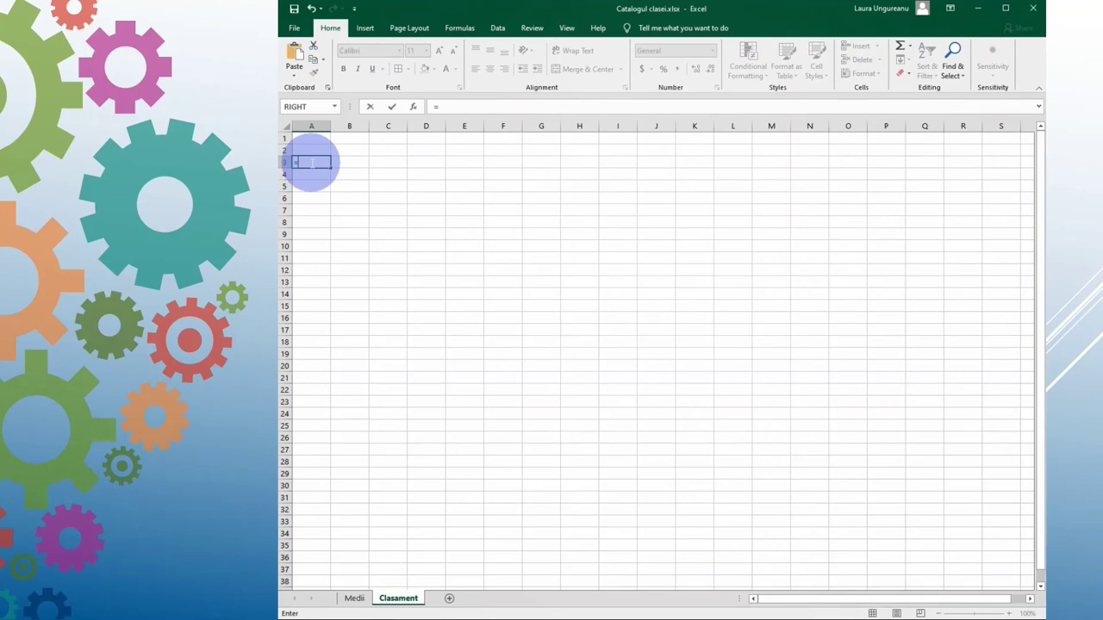
text(Medii!A3)
key(Return)
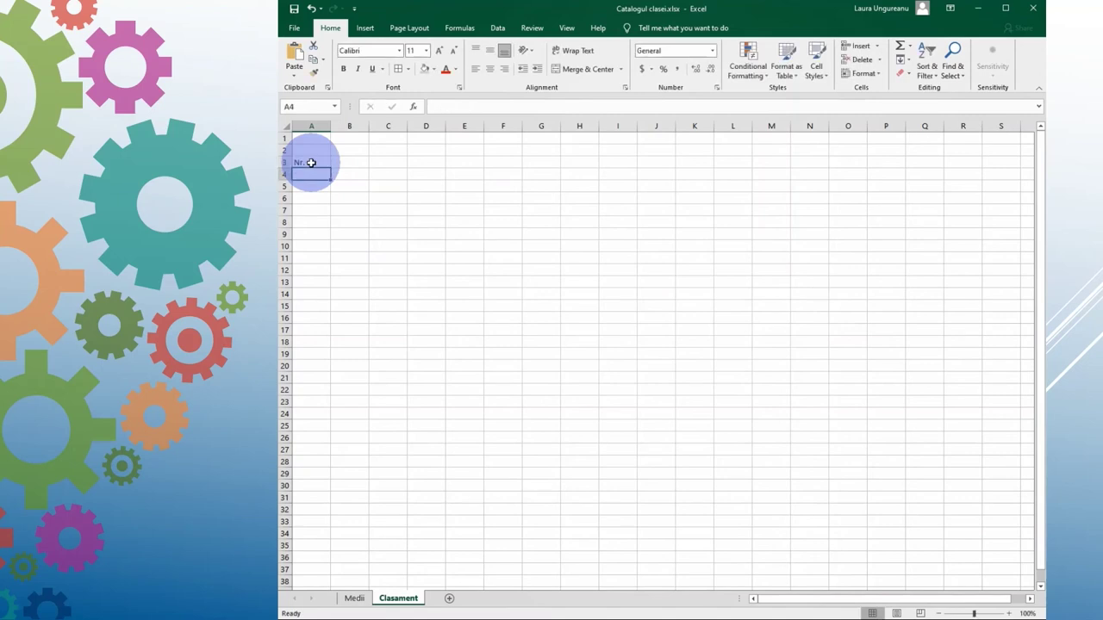
click(311, 162)
drag(329, 168, 402, 411)
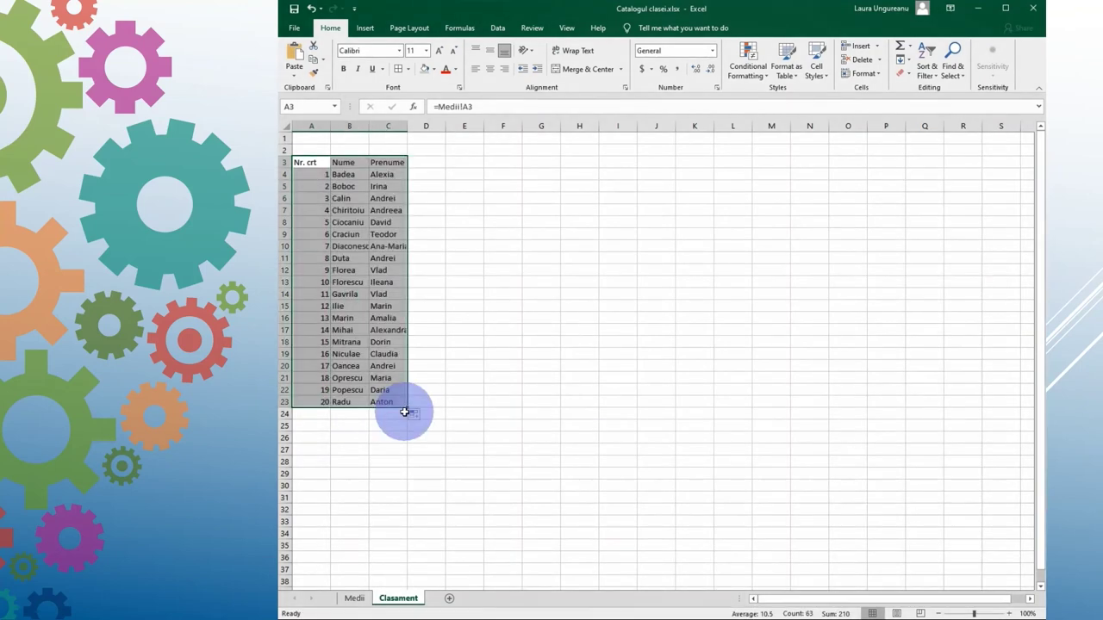
Step: Link D3 to =Medii!J3 and fill it down to D23, then return to Medii
click(434, 163)
text(=)
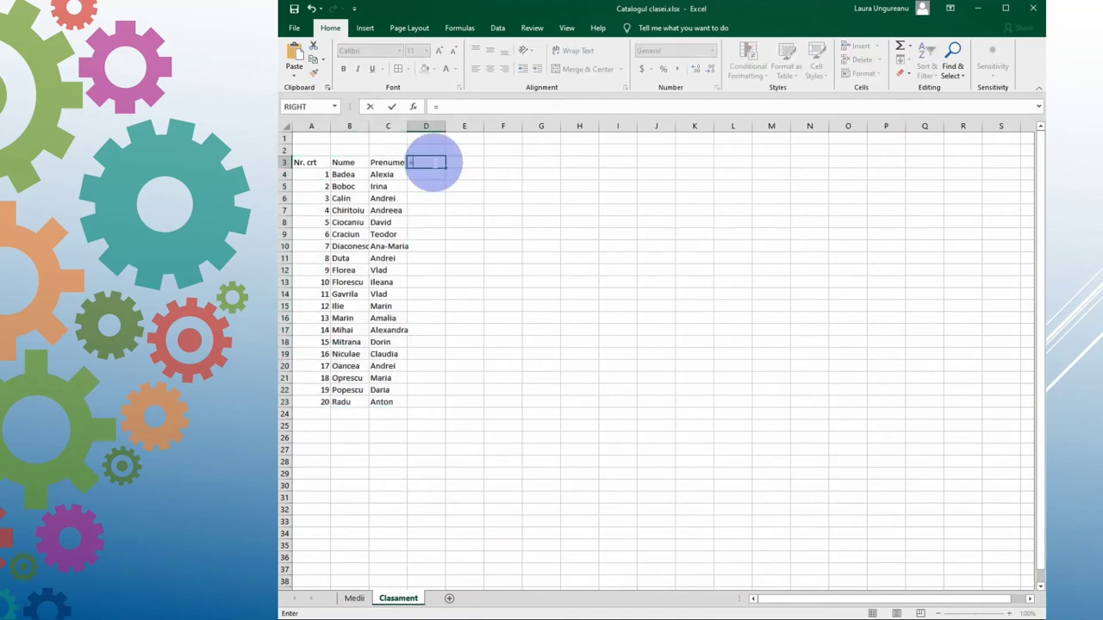
text(Med)
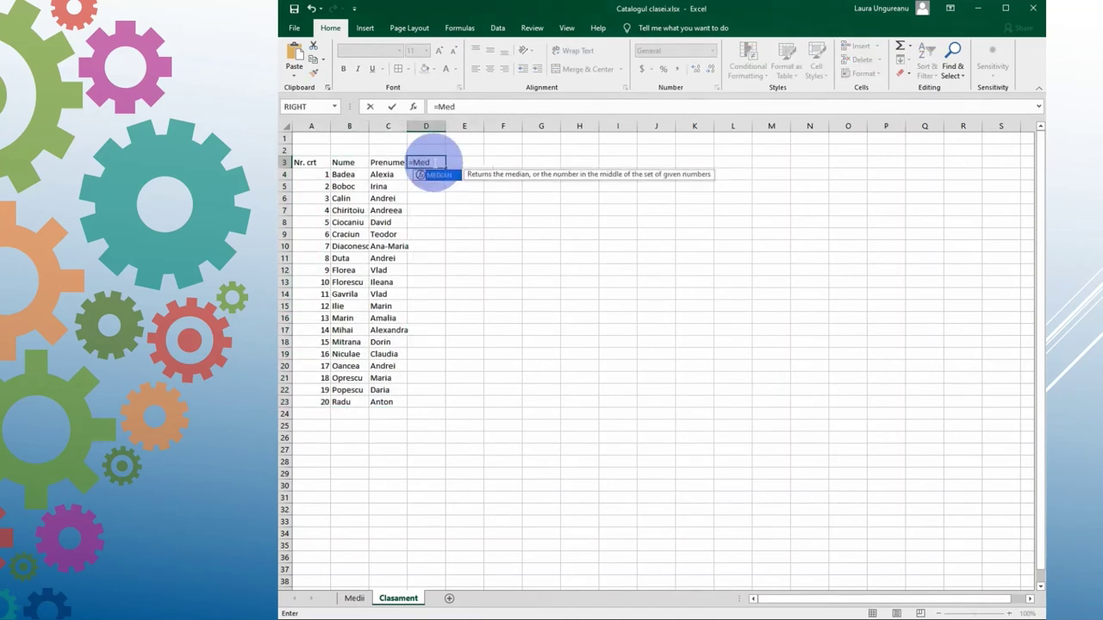
text(ii)
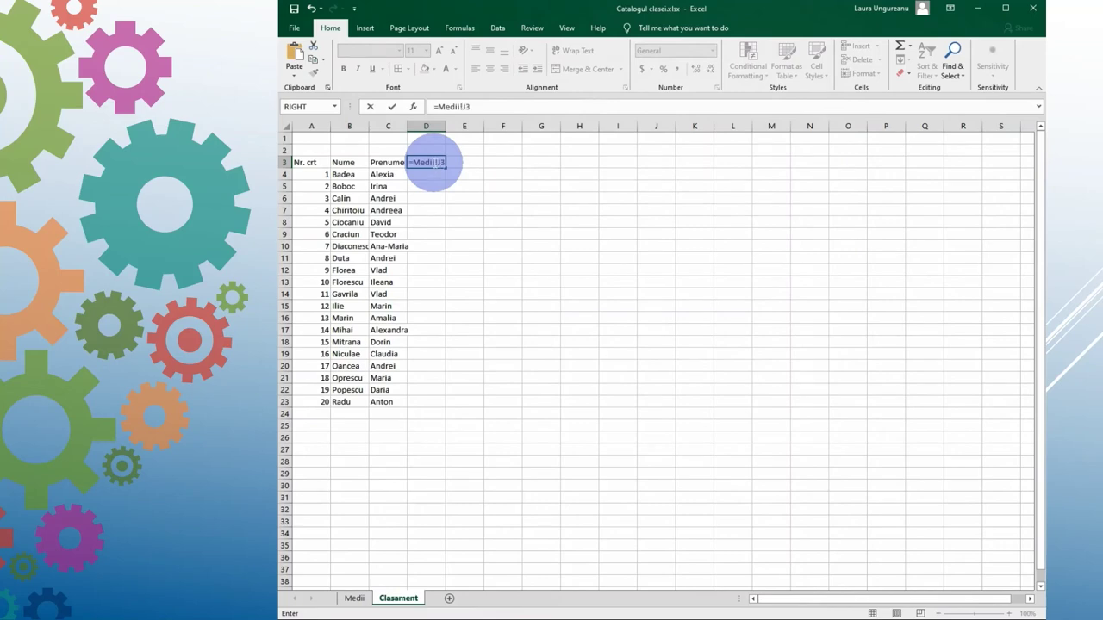
text(!J3)
key(Return)
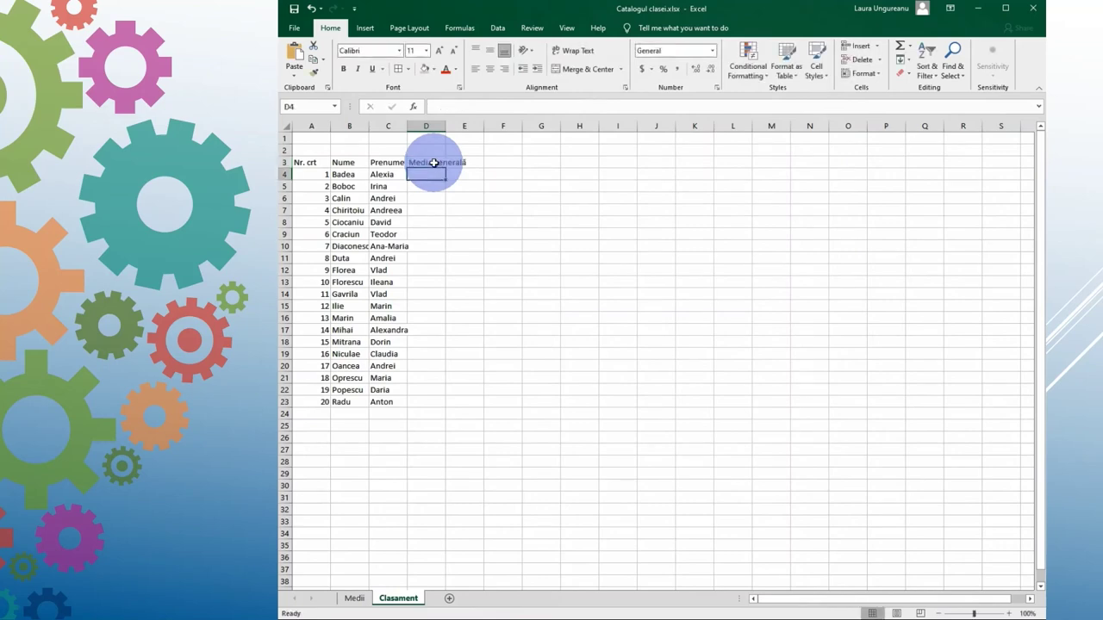
click(433, 162)
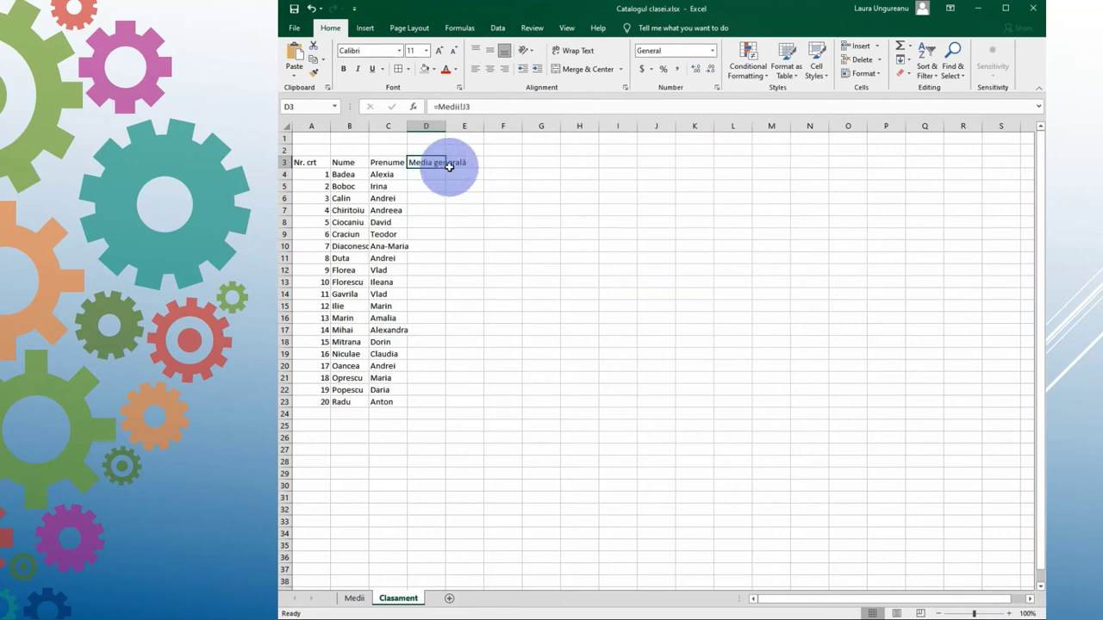
drag(447, 170, 451, 414)
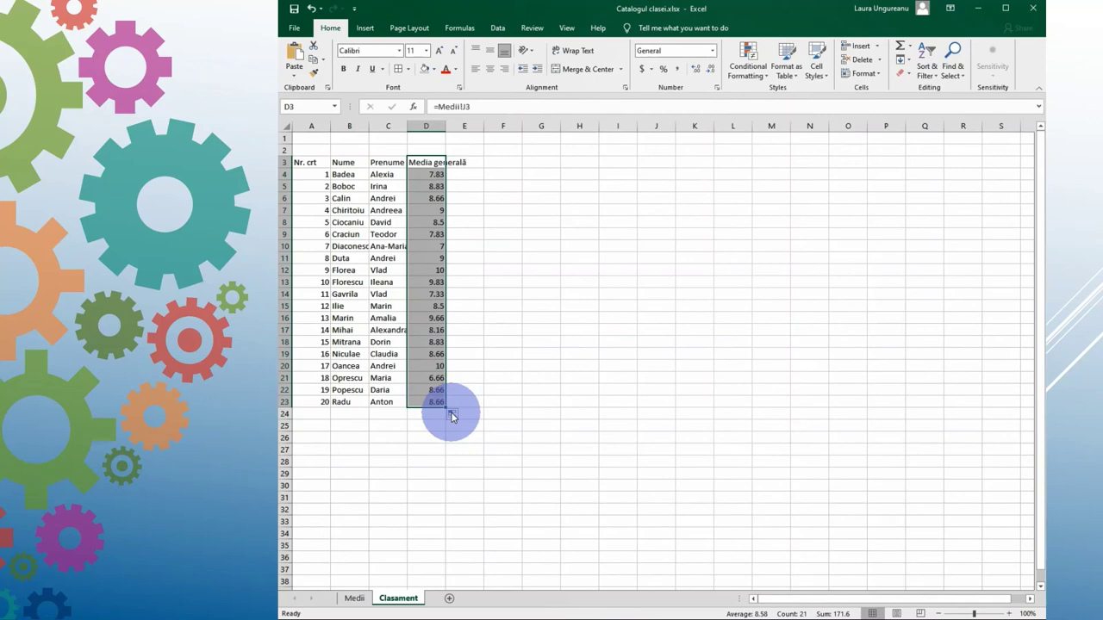
click(355, 599)
drag(301, 185, 455, 523)
Step: Copy Medii's A3:C23 formatting onto Clasament's A3:C23
right_click(455, 523)
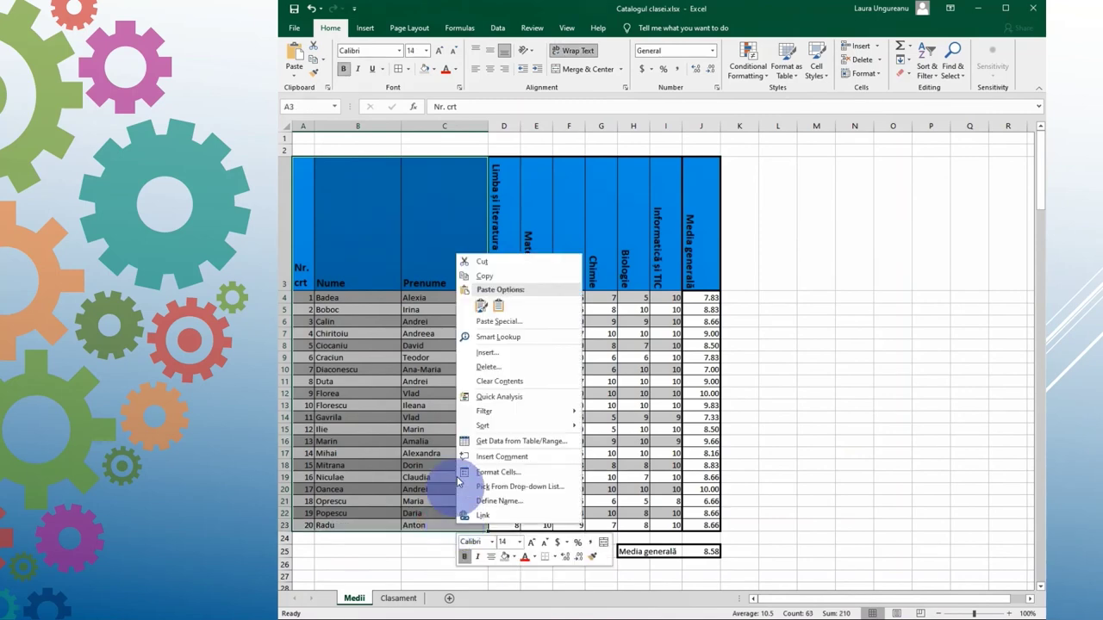
click(481, 276)
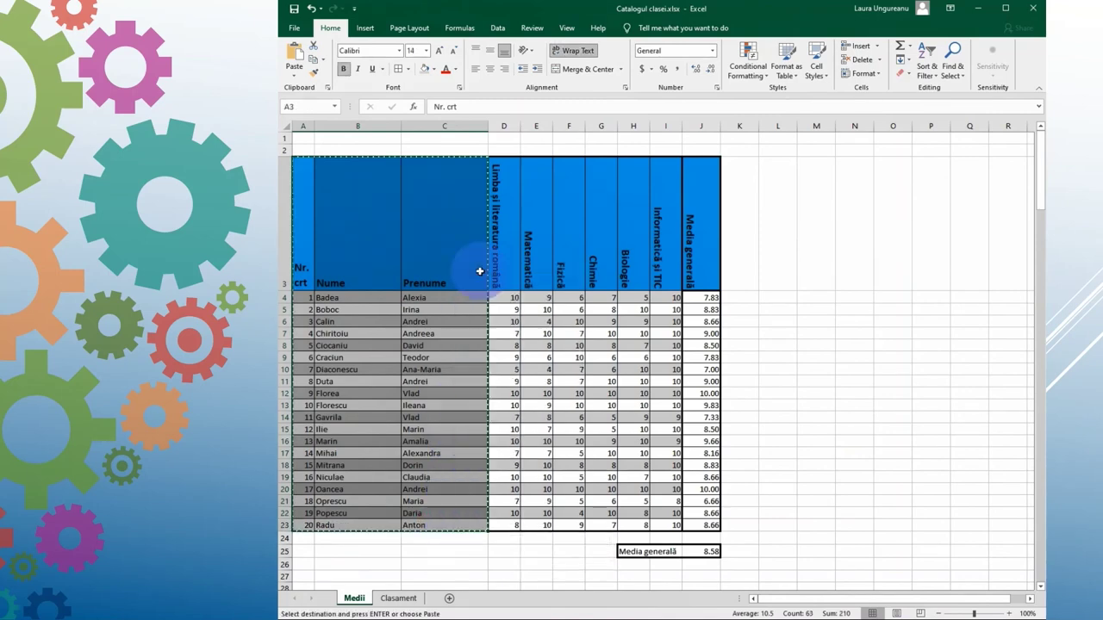
click(392, 598)
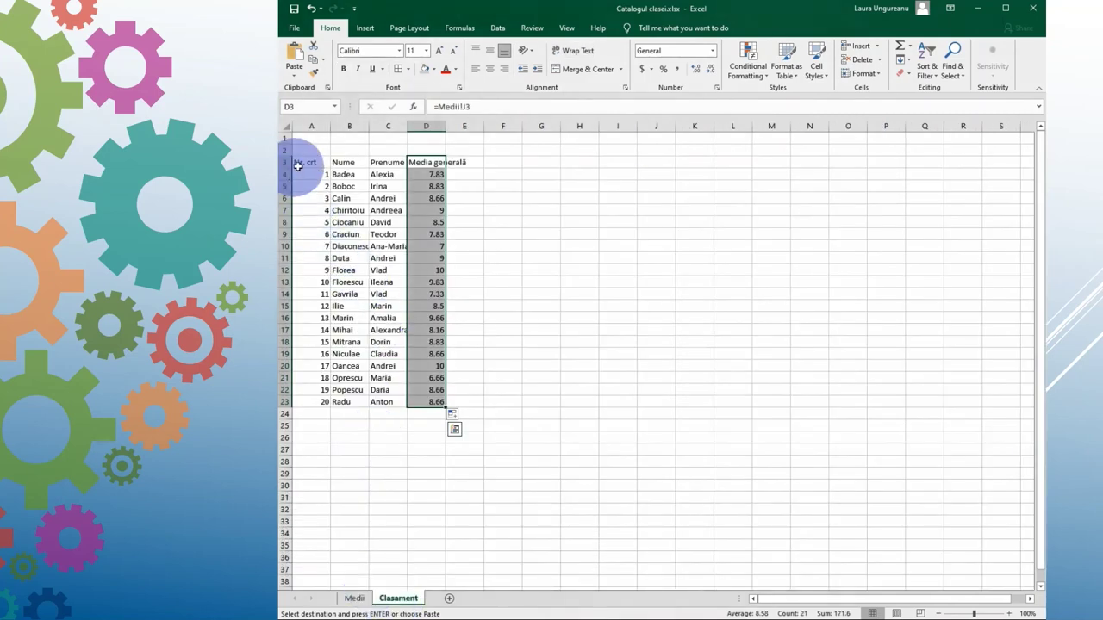
drag(293, 163, 394, 405)
right_click(396, 405)
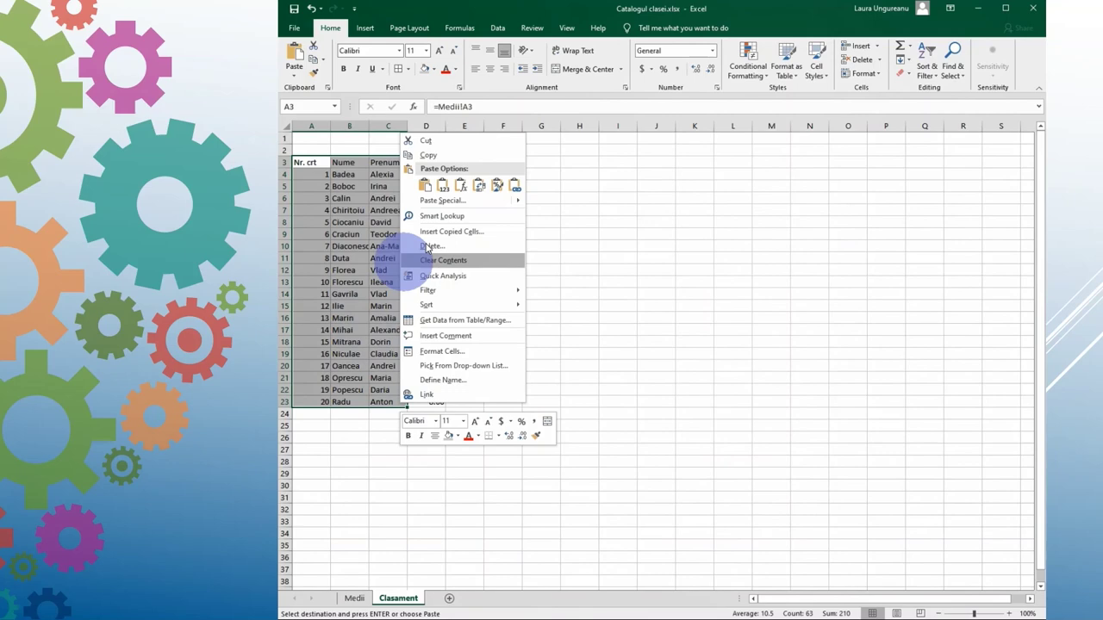
click(498, 187)
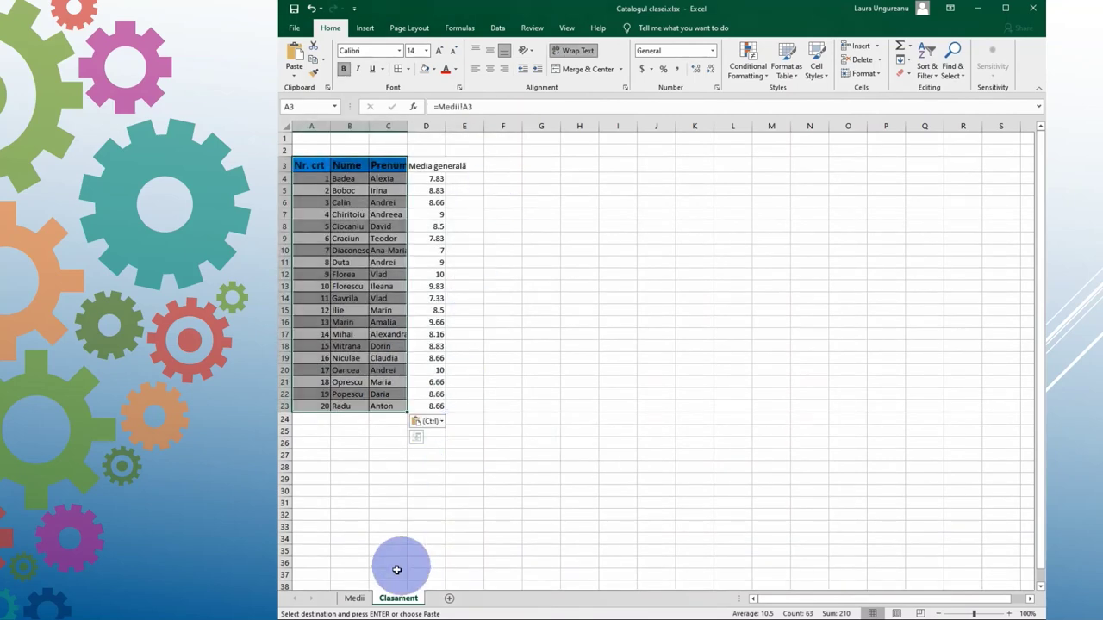
Step: Copy Medii's J3:J23 formatting onto Clasament's D3:D23 and autofit columns B and C
click(354, 598)
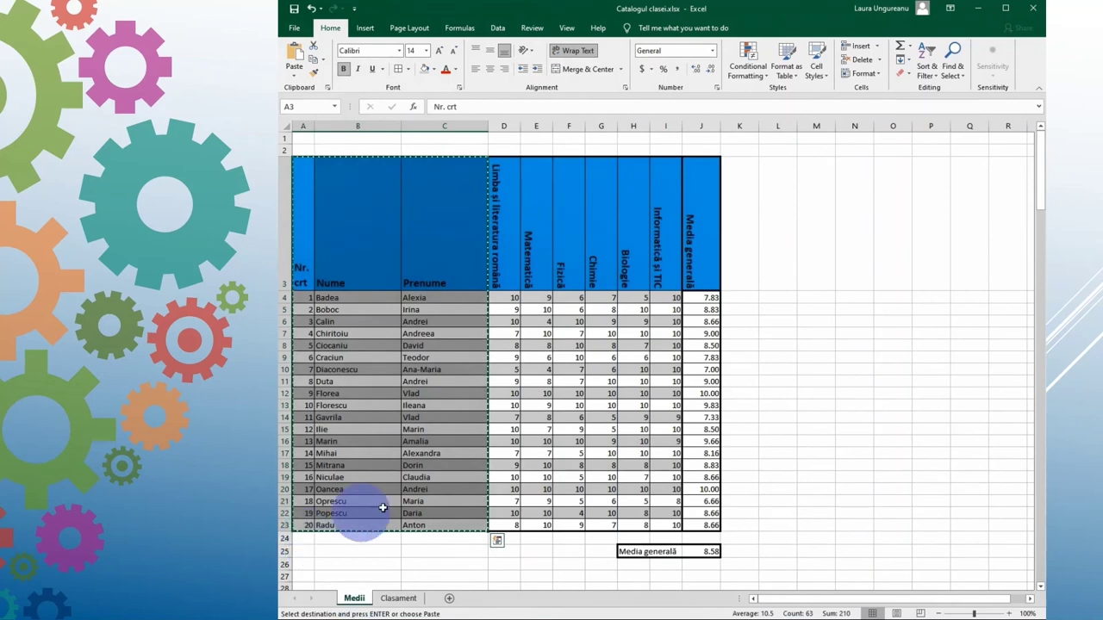
drag(703, 196, 707, 526)
right_click(707, 525)
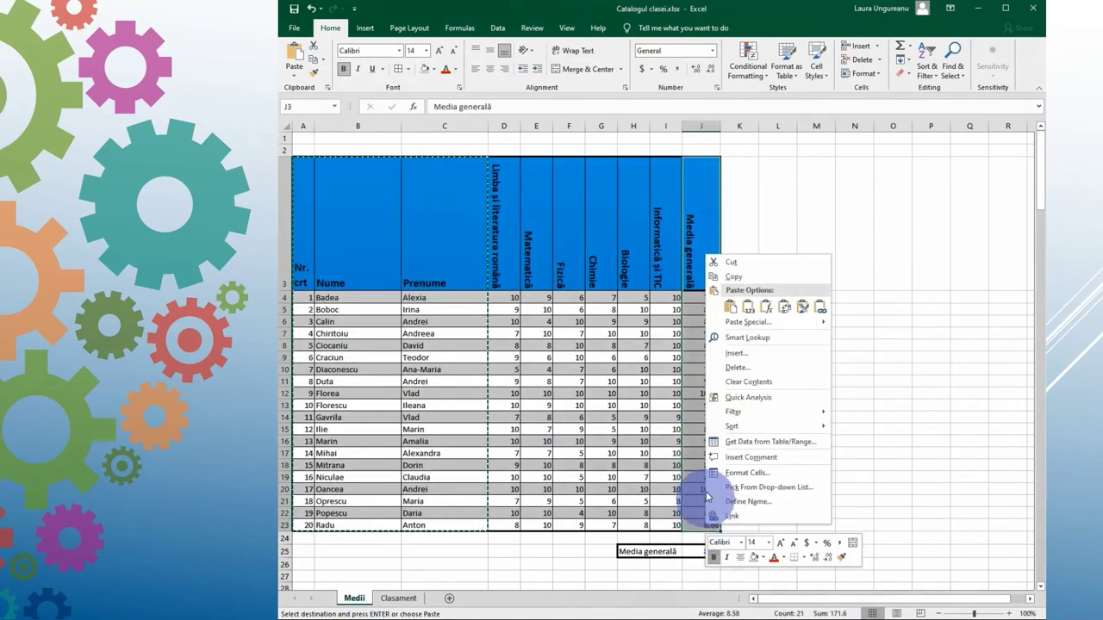
click(730, 277)
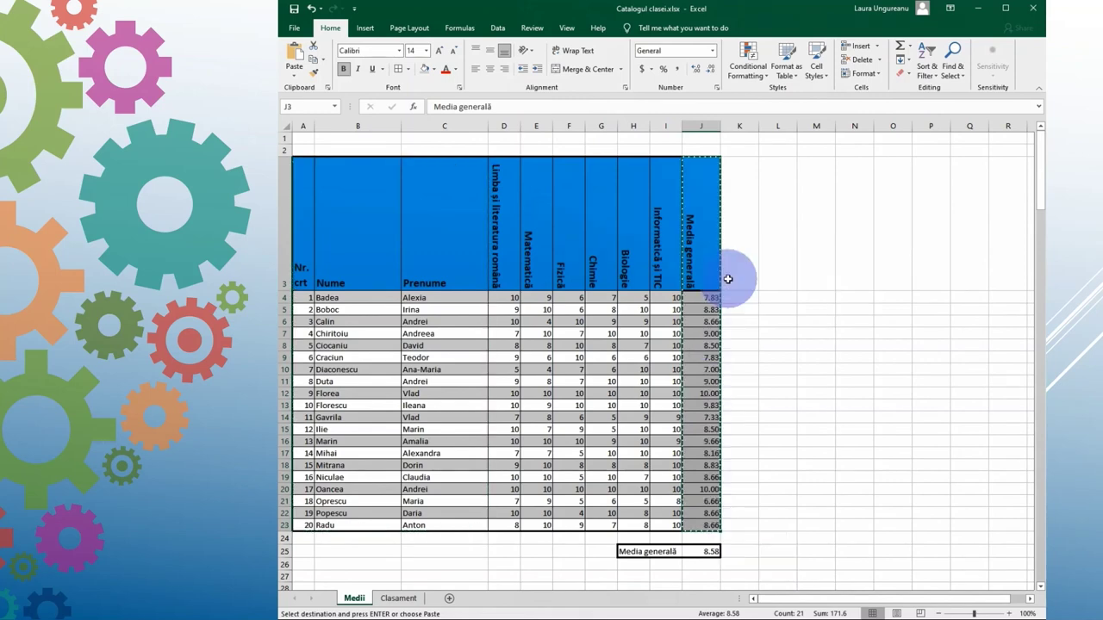
click(398, 598)
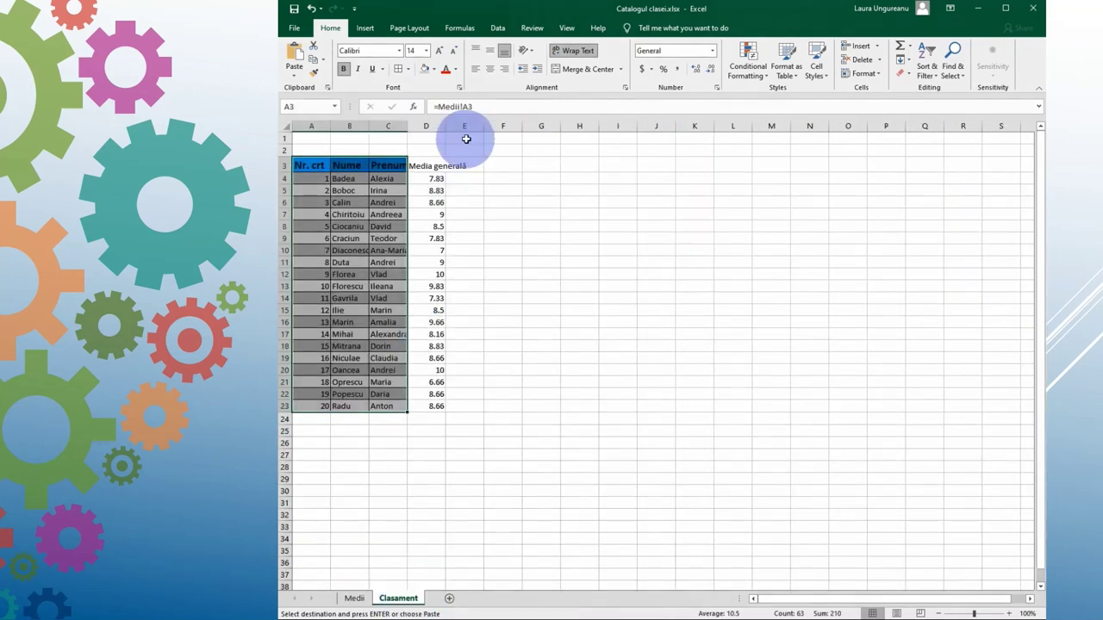
drag(431, 165, 433, 403)
right_click(434, 406)
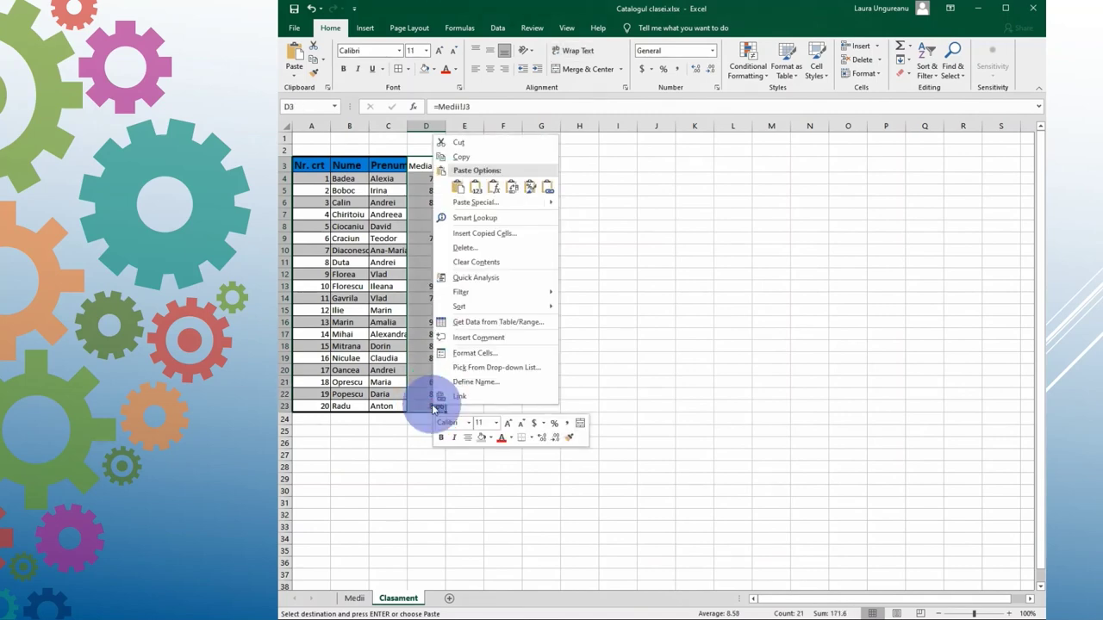
click(529, 187)
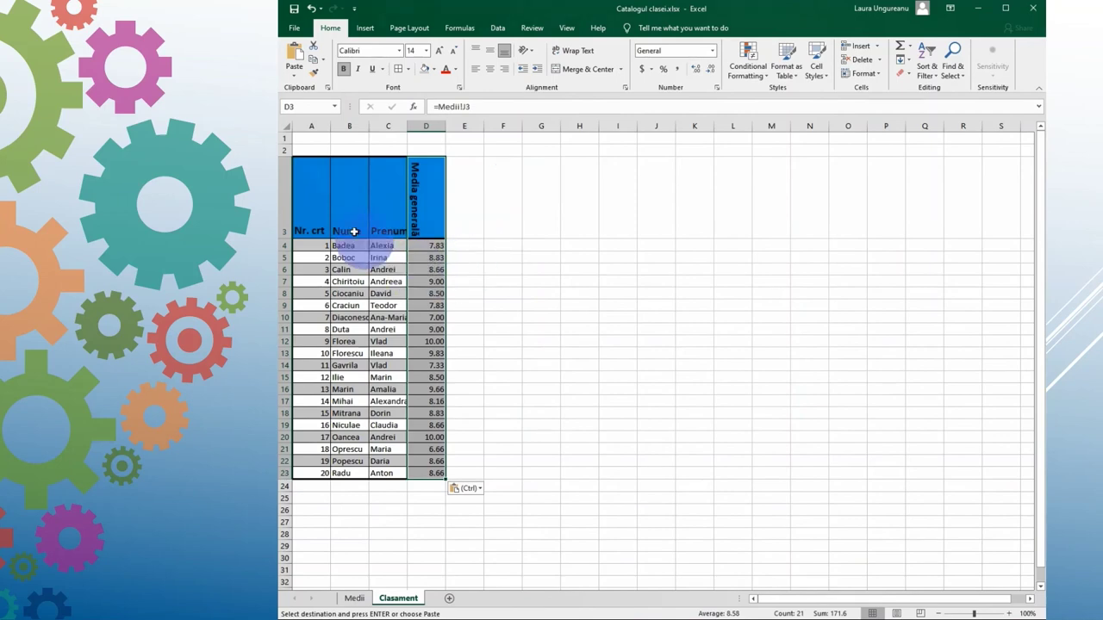
drag(350, 126, 397, 123)
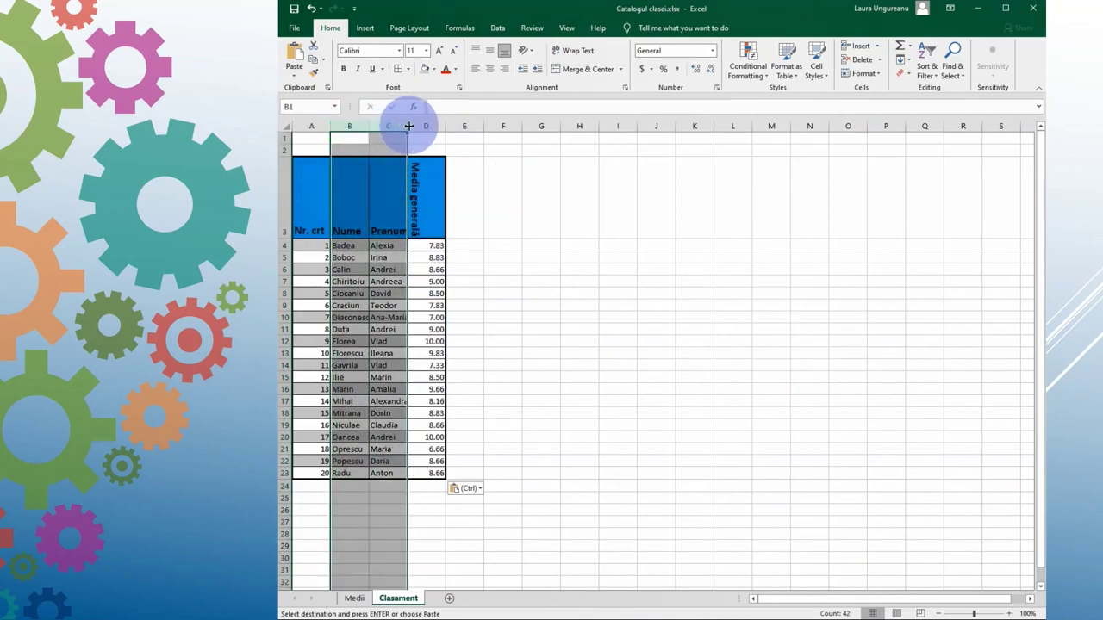
double_click(407, 126)
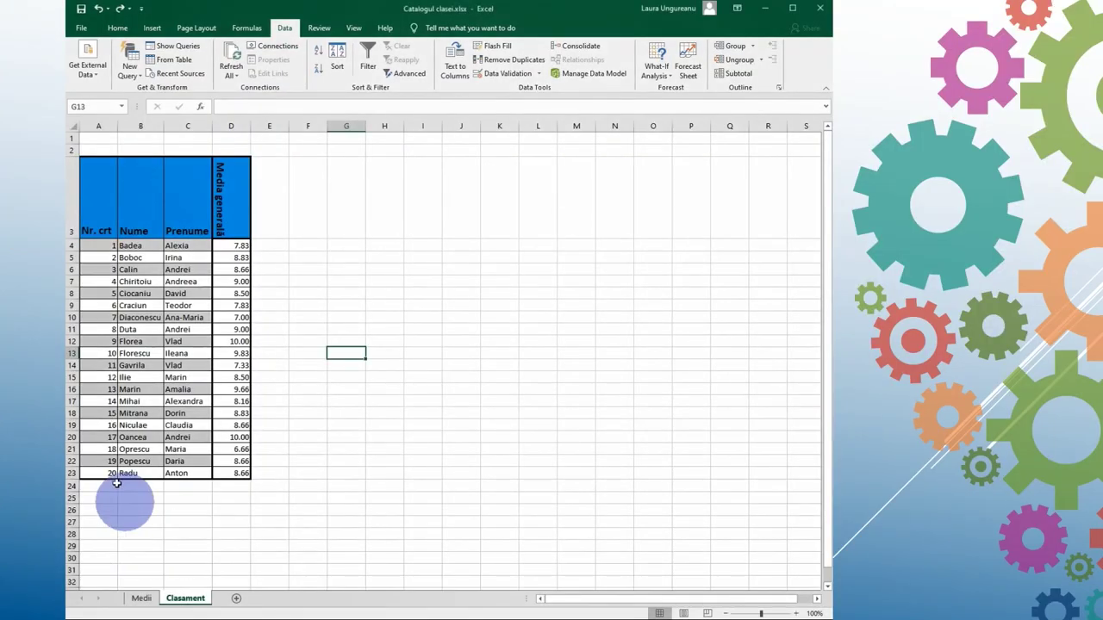
Step: Sort the Clasament table by Media generală largest to smallest, then by Nume A to Z
drag(129, 192, 228, 473)
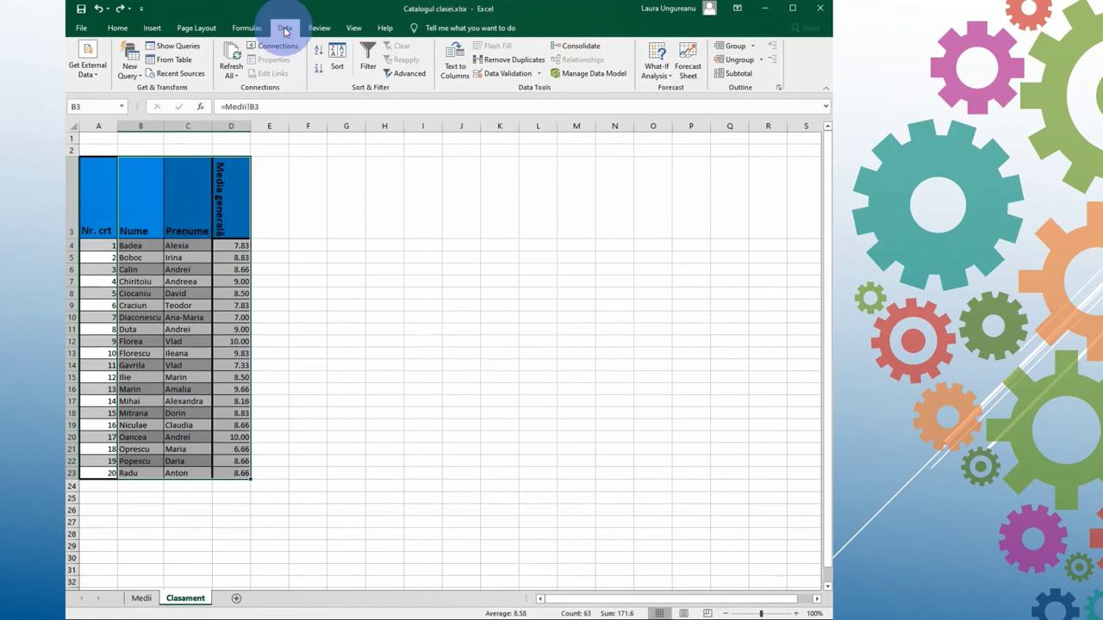
click(336, 60)
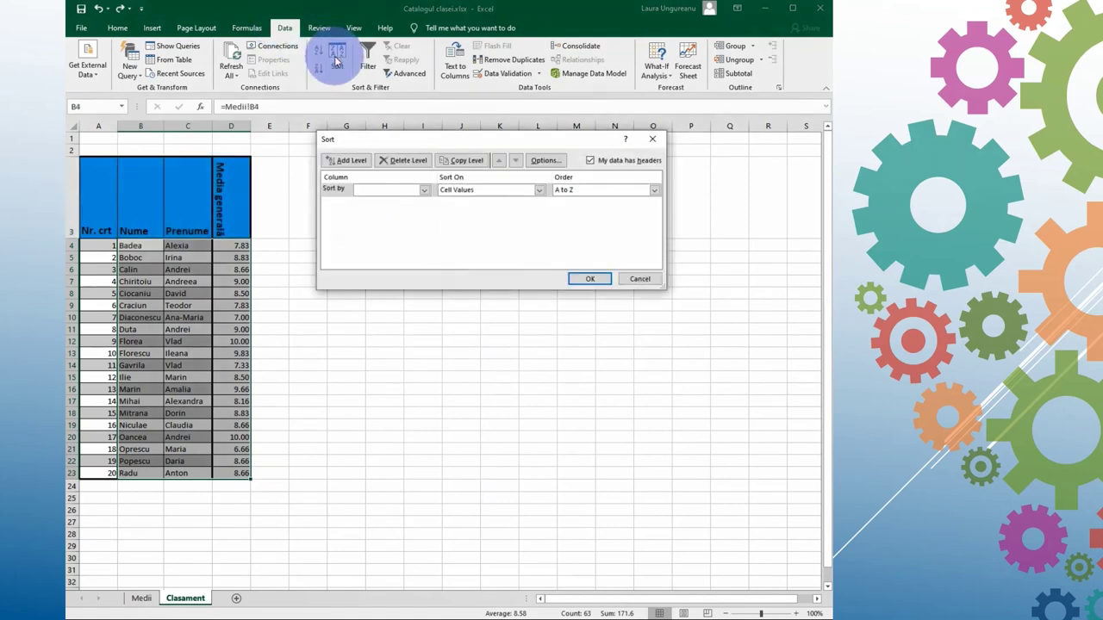
click(424, 192)
click(421, 218)
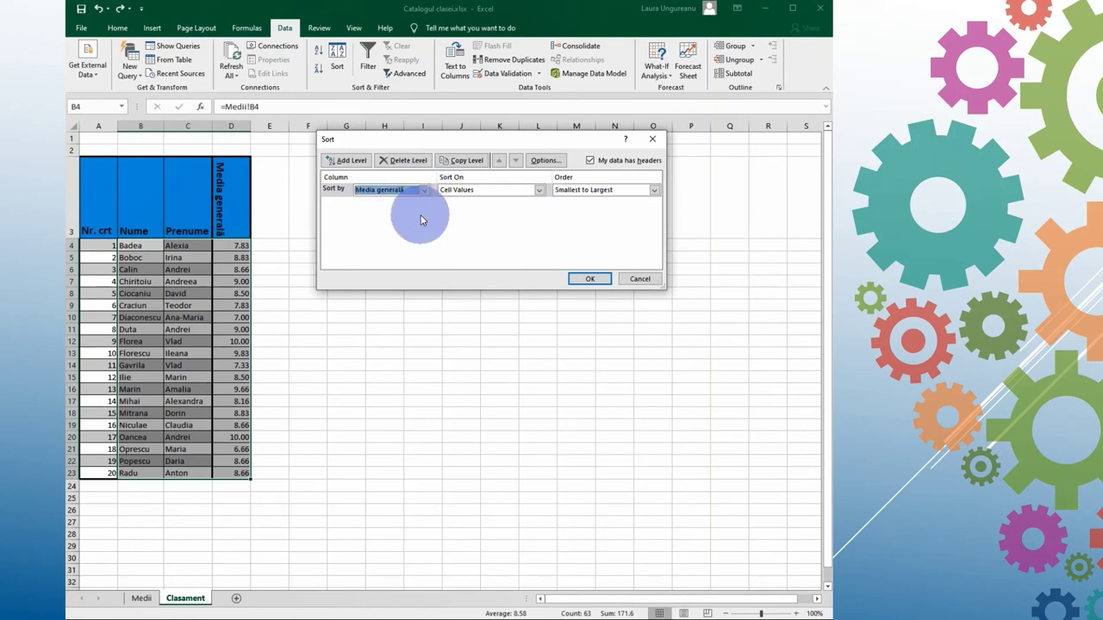
click(655, 191)
click(641, 210)
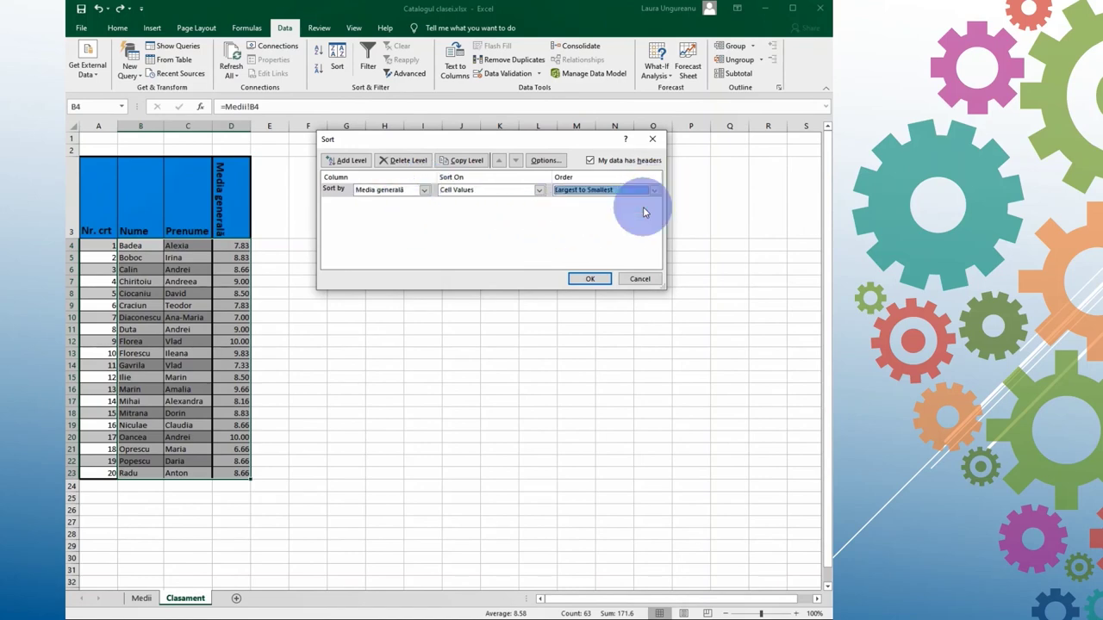
click(344, 161)
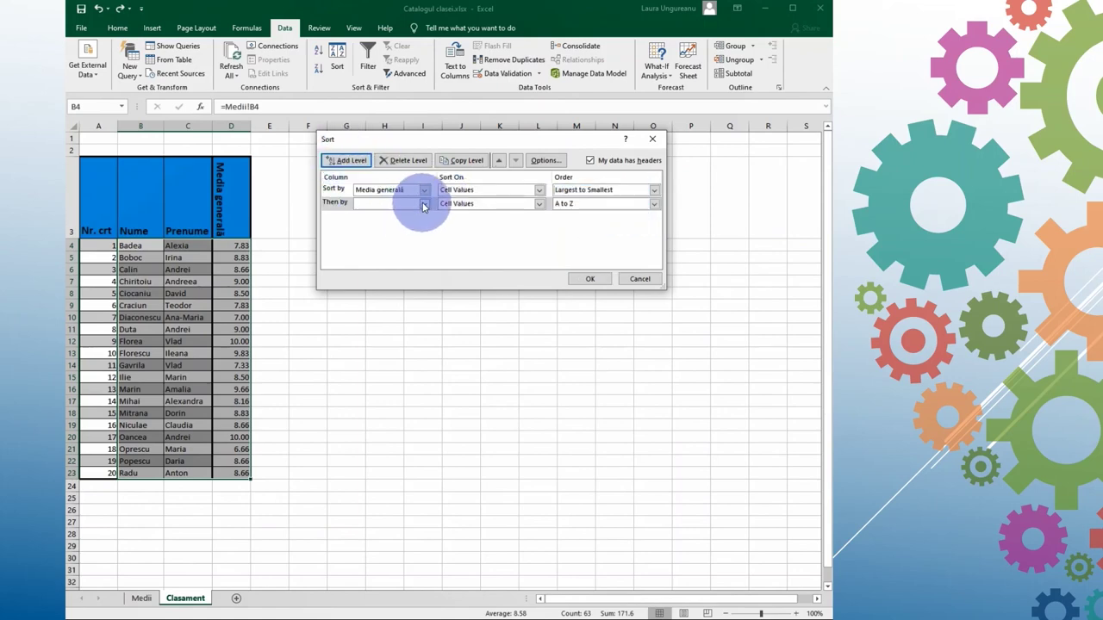
click(423, 205)
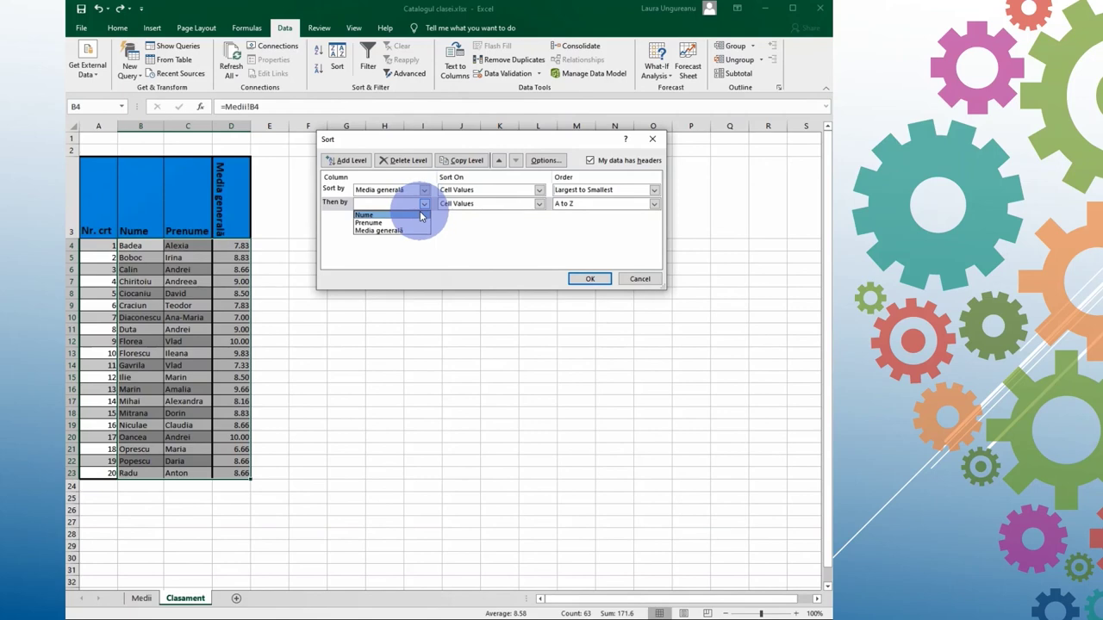
click(421, 215)
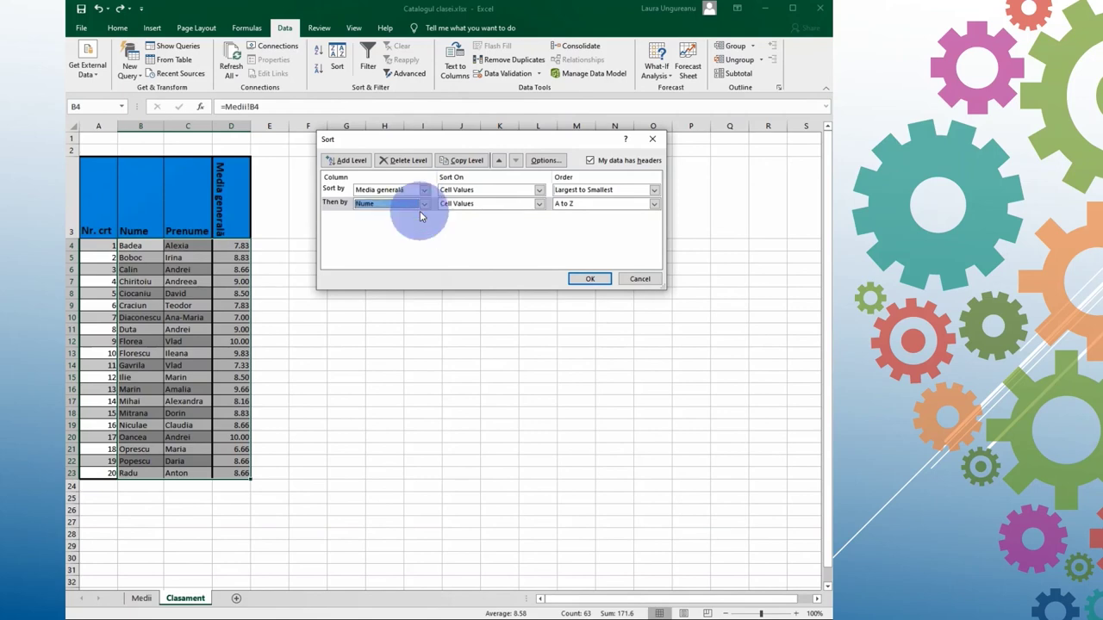
click(598, 280)
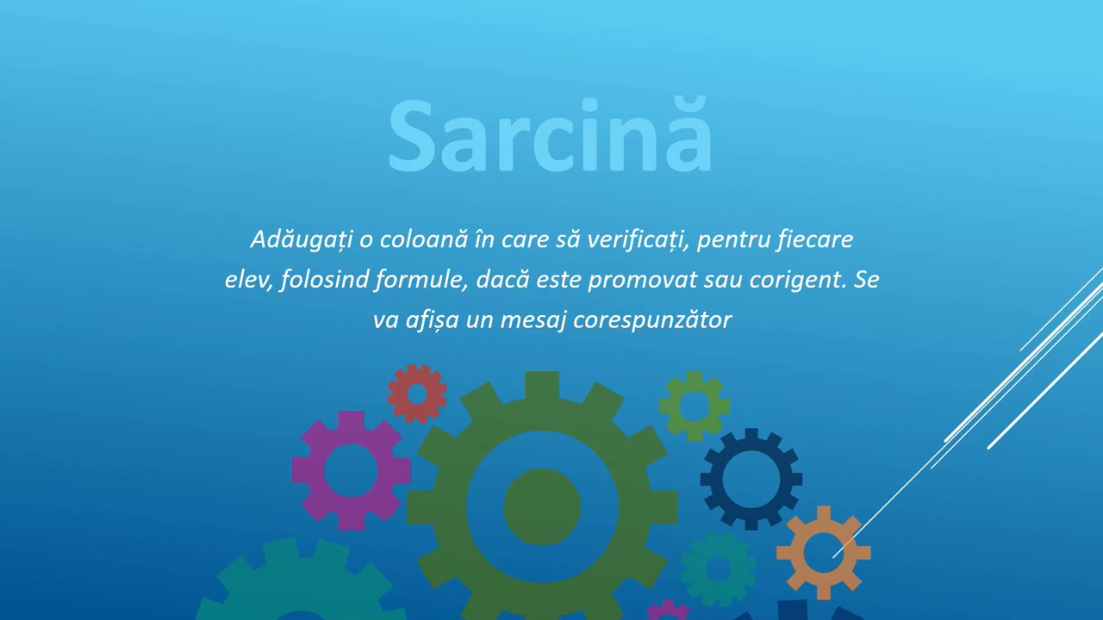
Step: Advance the slideshow to the Resurse slide
key(Right)
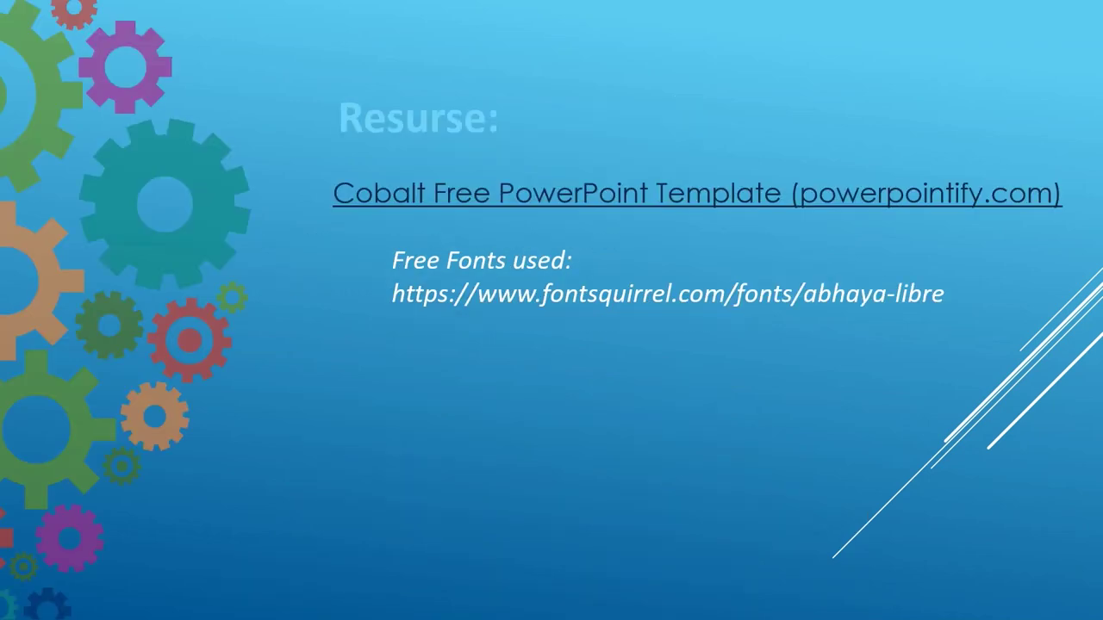